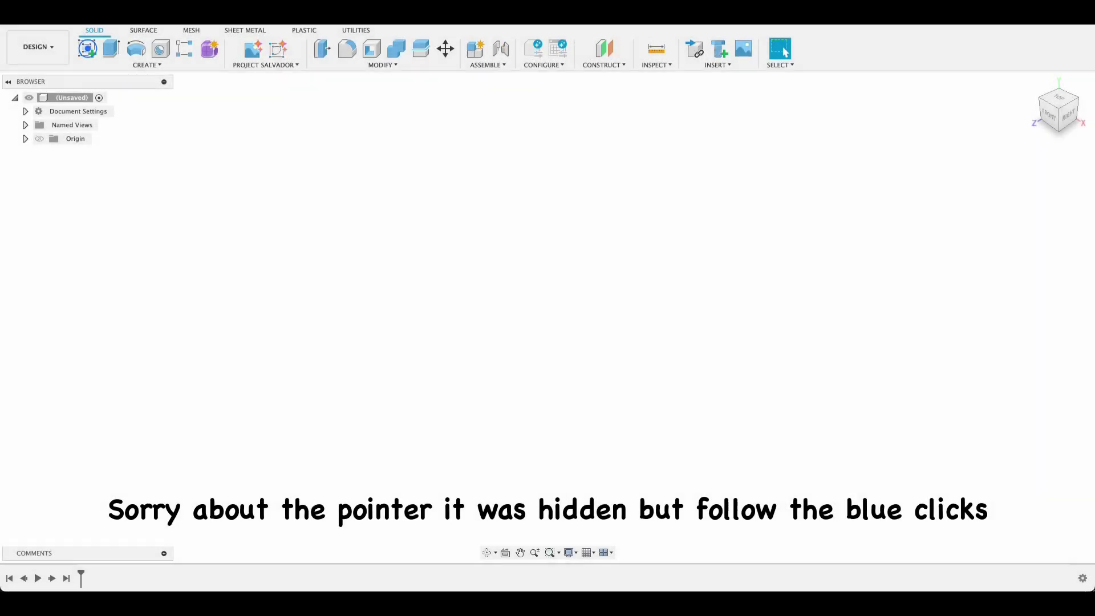
# Start a sketch on the horizontal top plane and draw a 35 by 35 mm rectangle with one side on the vertical axis
pyautogui.click(545, 345)
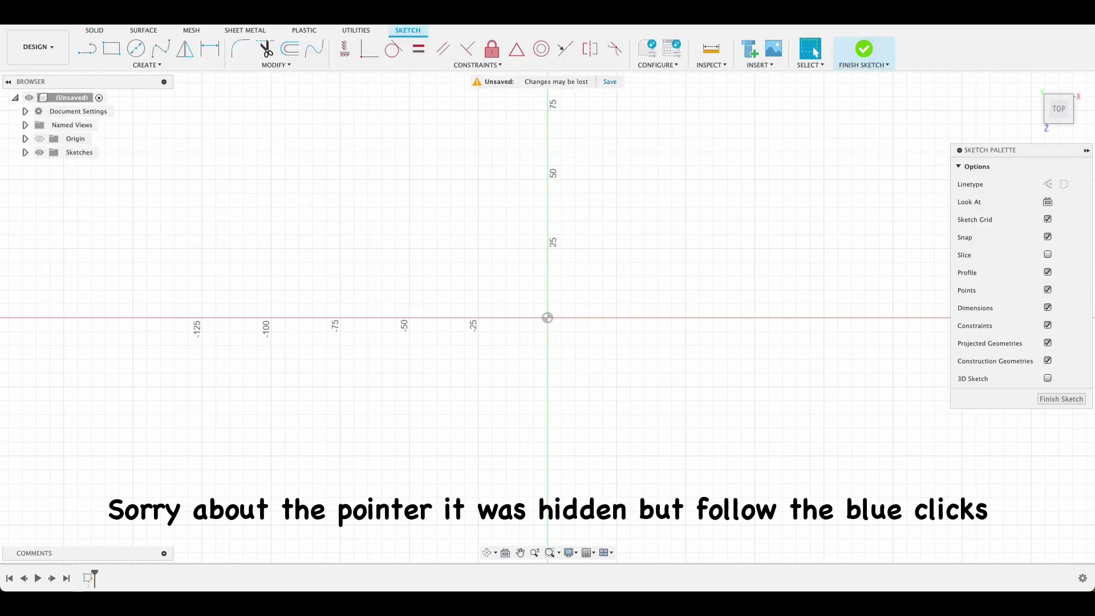
pyautogui.press('r')
pyautogui.click(547, 250)
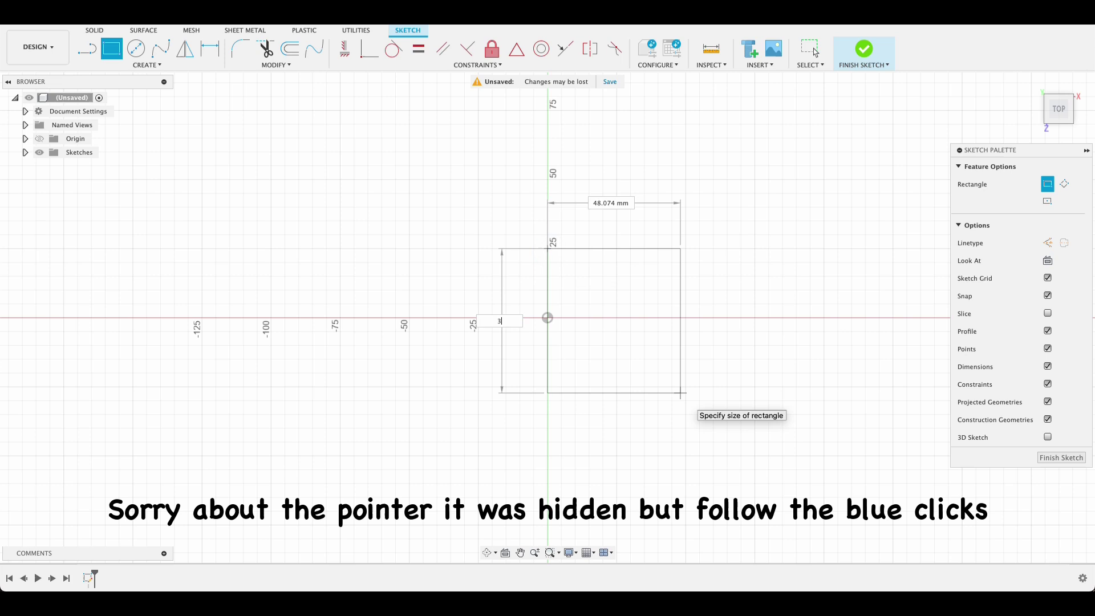
pyautogui.write('35')
pyautogui.press('Tab')
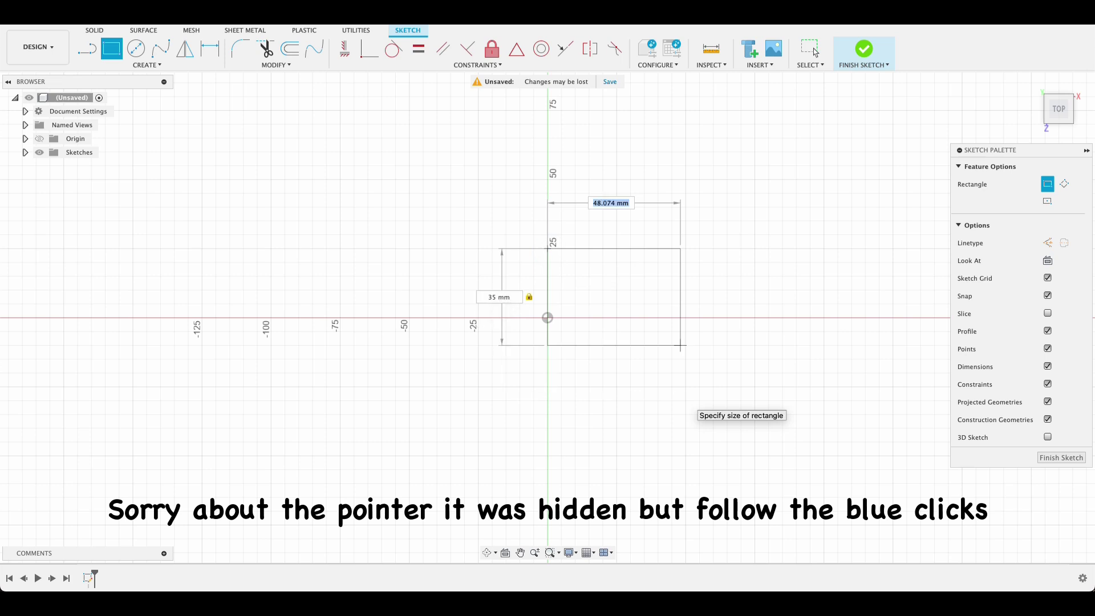
pyautogui.write('35')
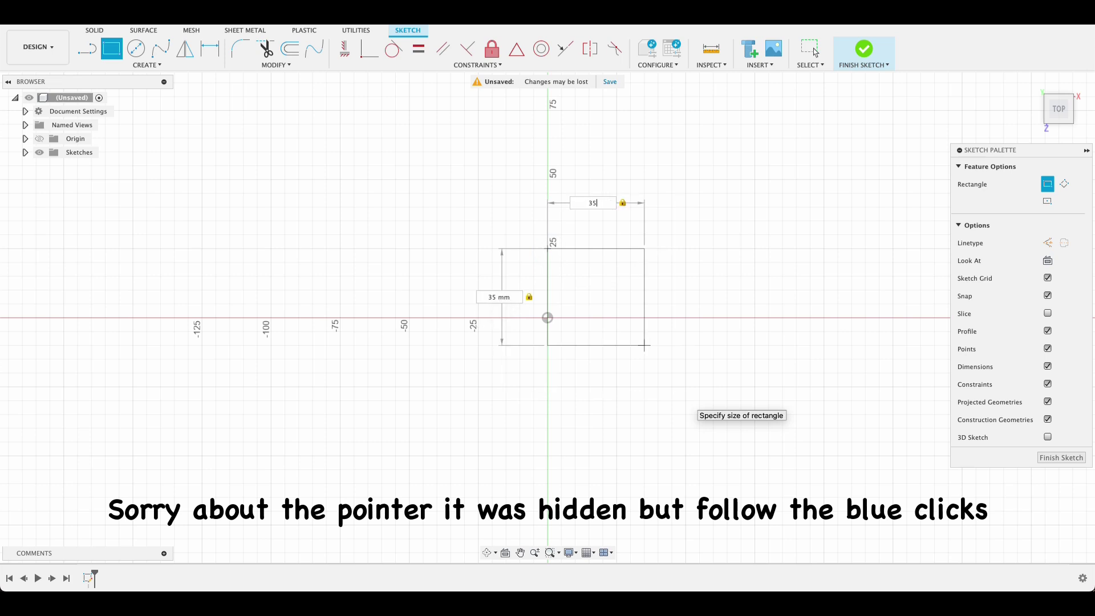
pyautogui.press('Return')
pyautogui.click(816, 52)
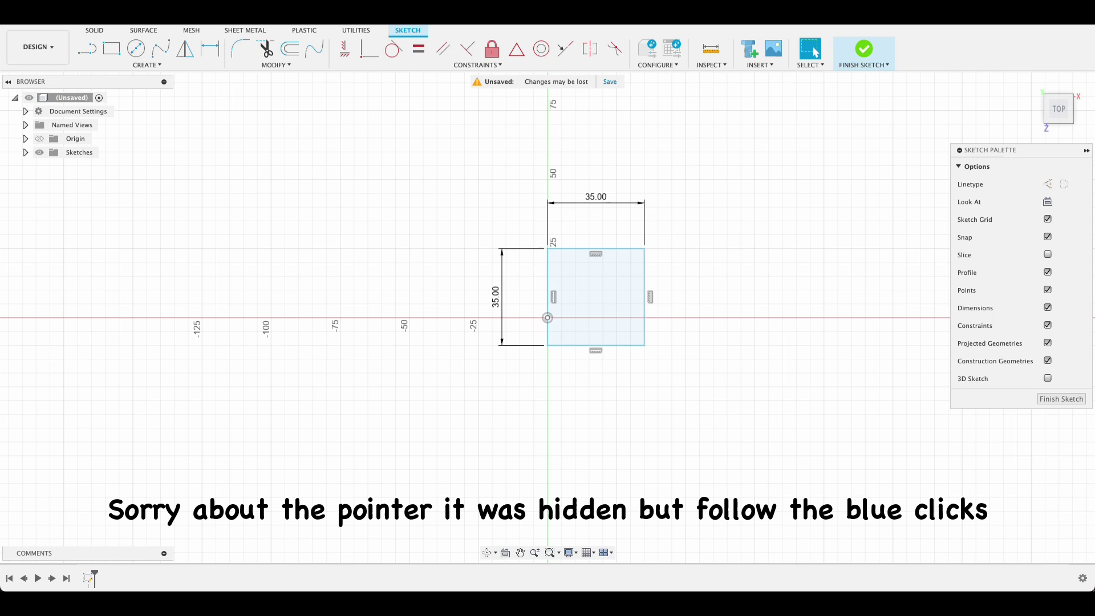
# Dimension the vertical distance from the rectangle's upper-left corner to the origin as 35/2 to centre it on the horizontal axis
pyautogui.press('d')
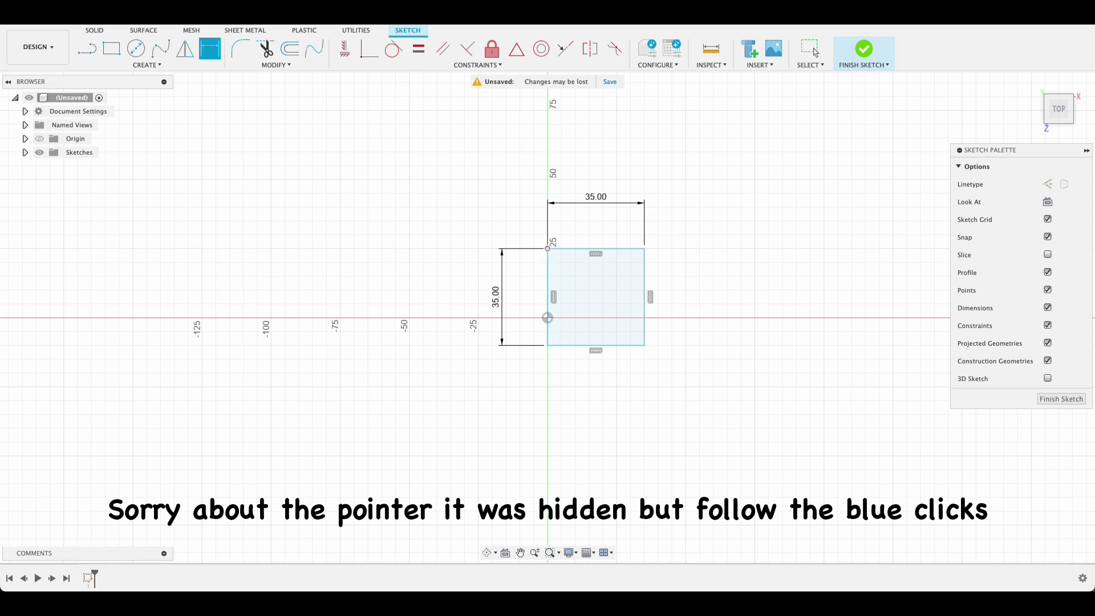
pyautogui.click(547, 249)
pyautogui.click(547, 318)
pyautogui.click(458, 308)
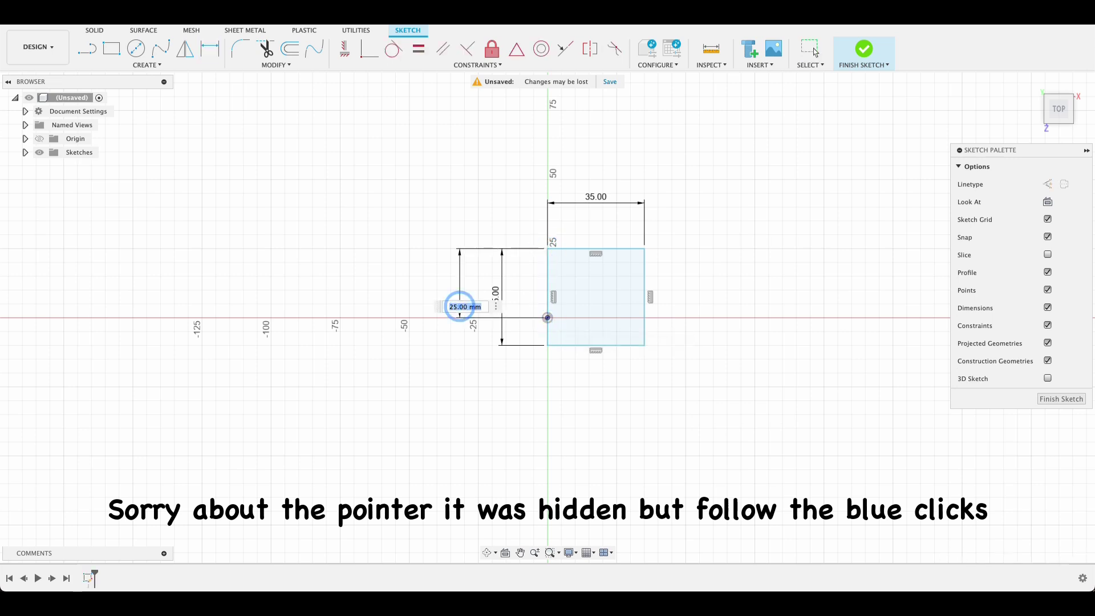
pyautogui.write('35/2')
pyautogui.press('Return')
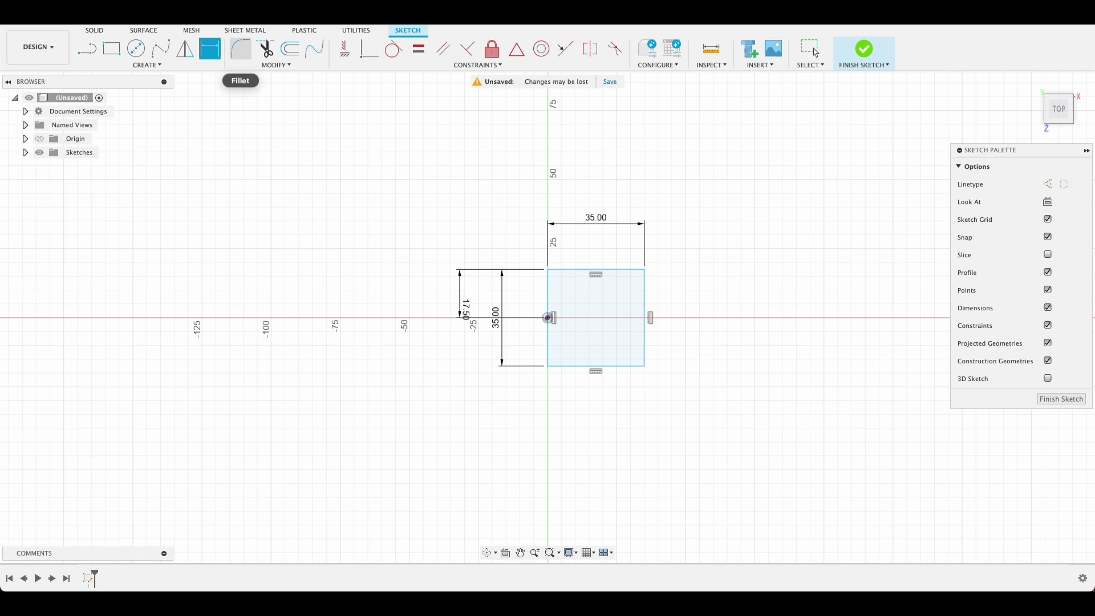
# Fillet the two corners of the rectangle farthest from the origin with a 15 mm radius
pyautogui.click(239, 49)
pyautogui.click(644, 279)
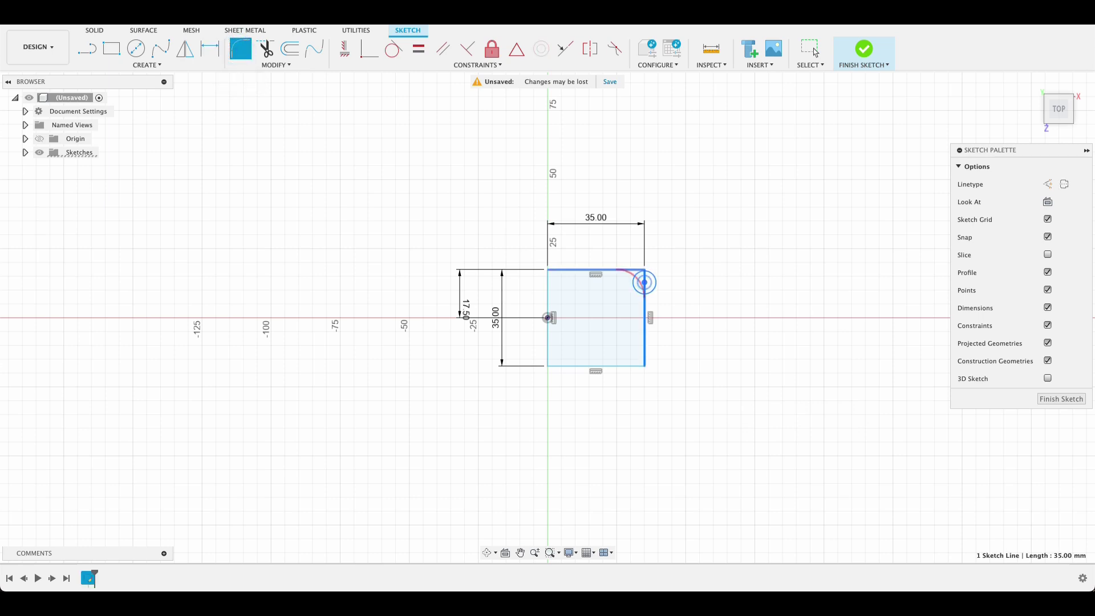
pyautogui.click(633, 270)
pyautogui.click(626, 366)
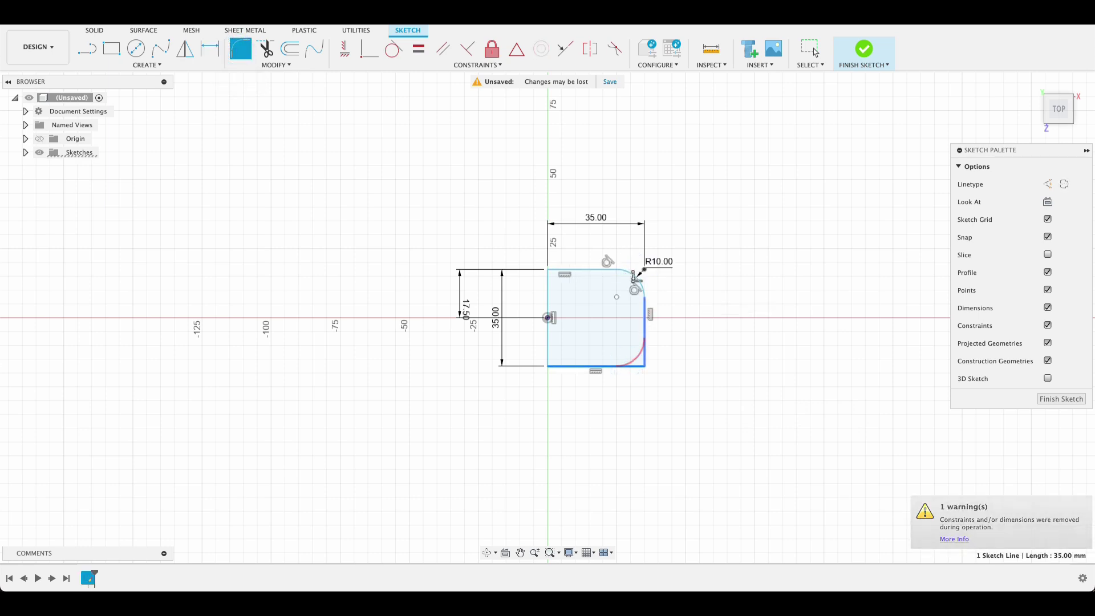
pyautogui.click(644, 355)
pyautogui.write('15')
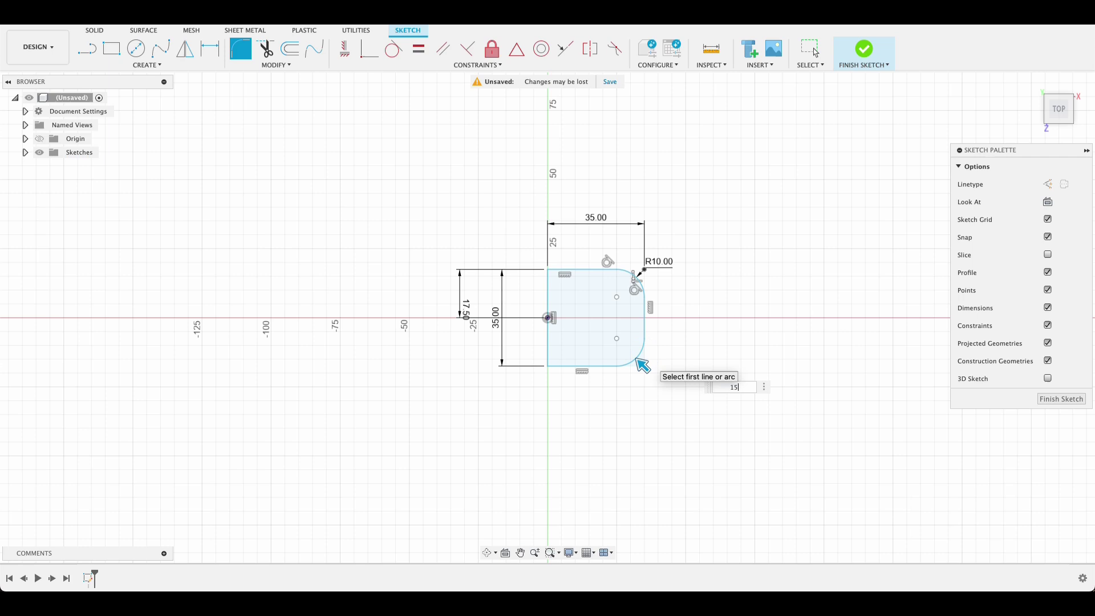
pyautogui.click(810, 49)
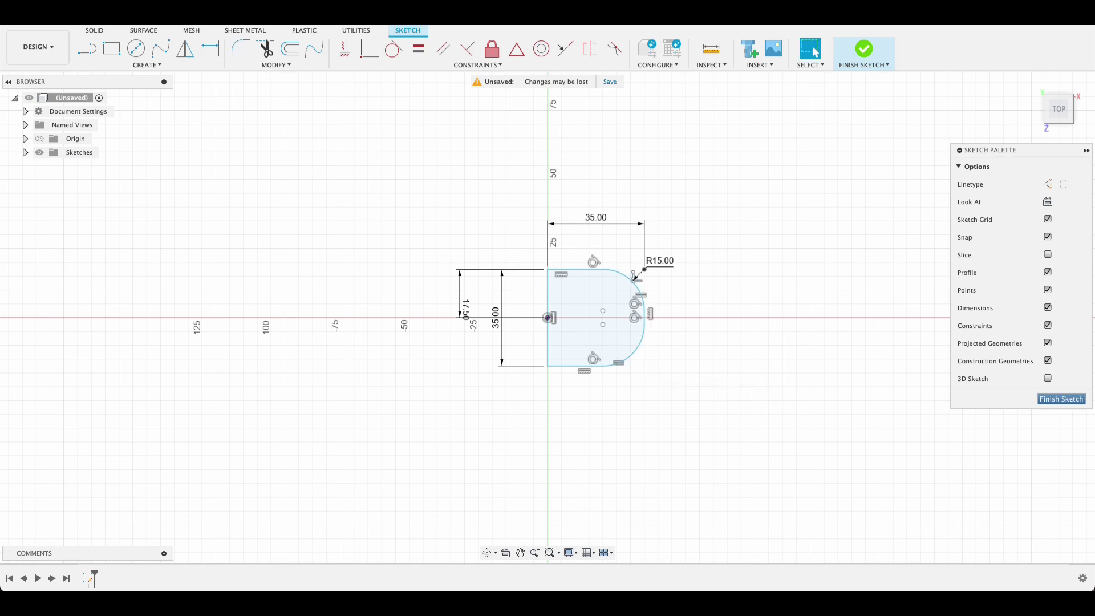
pyautogui.click(1061, 399)
# Draw a 20 mm diameter circle inside the rounded profile, near its middle
pyautogui.press('c')
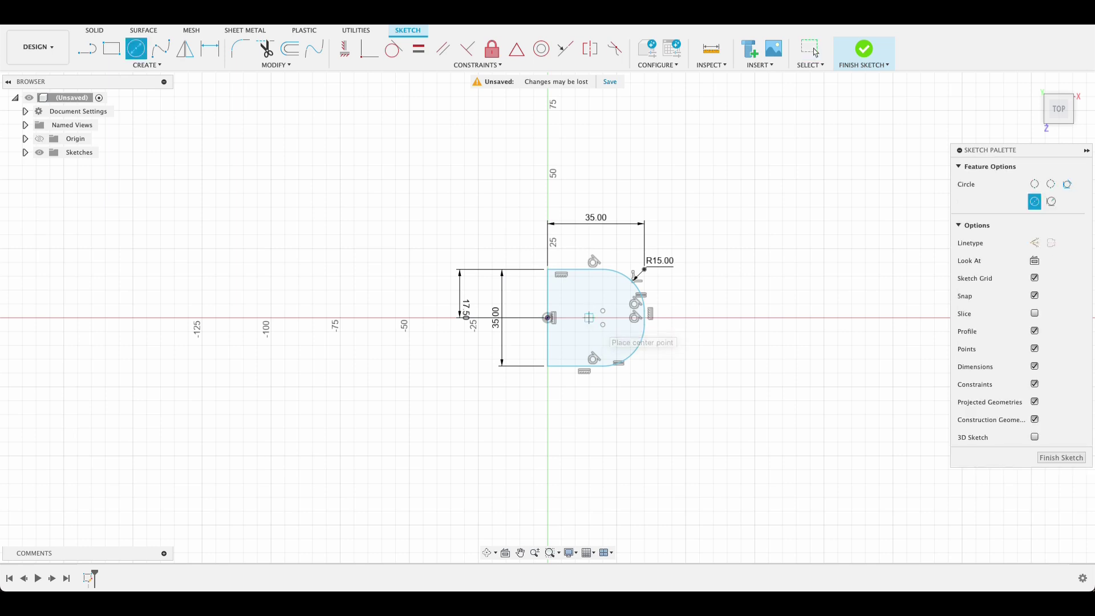
pyautogui.click(590, 317)
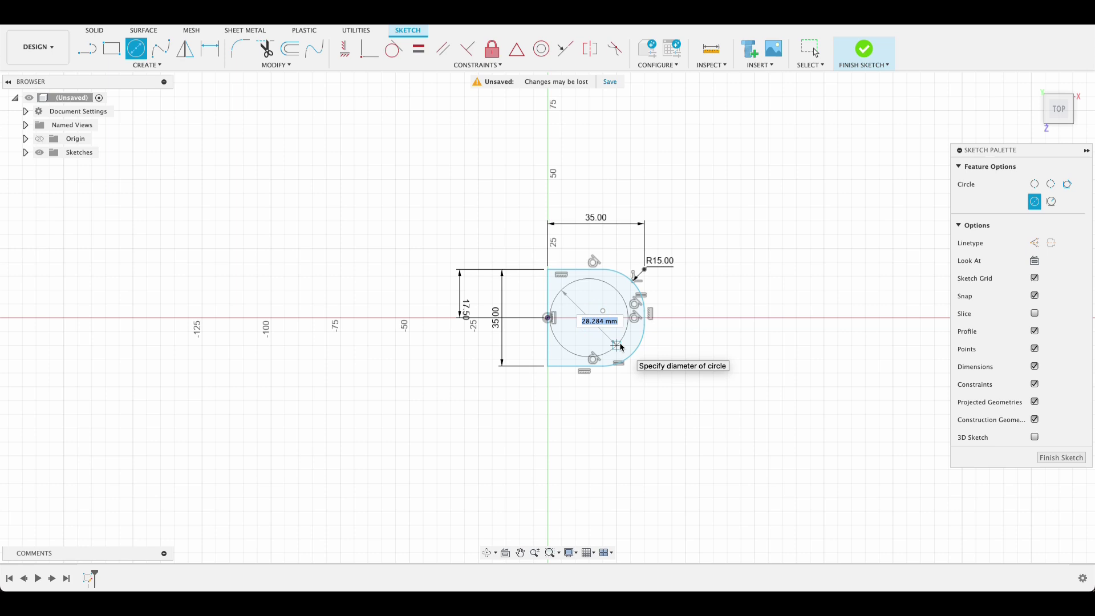
pyautogui.write('20')
pyautogui.press('Return')
pyautogui.click(816, 50)
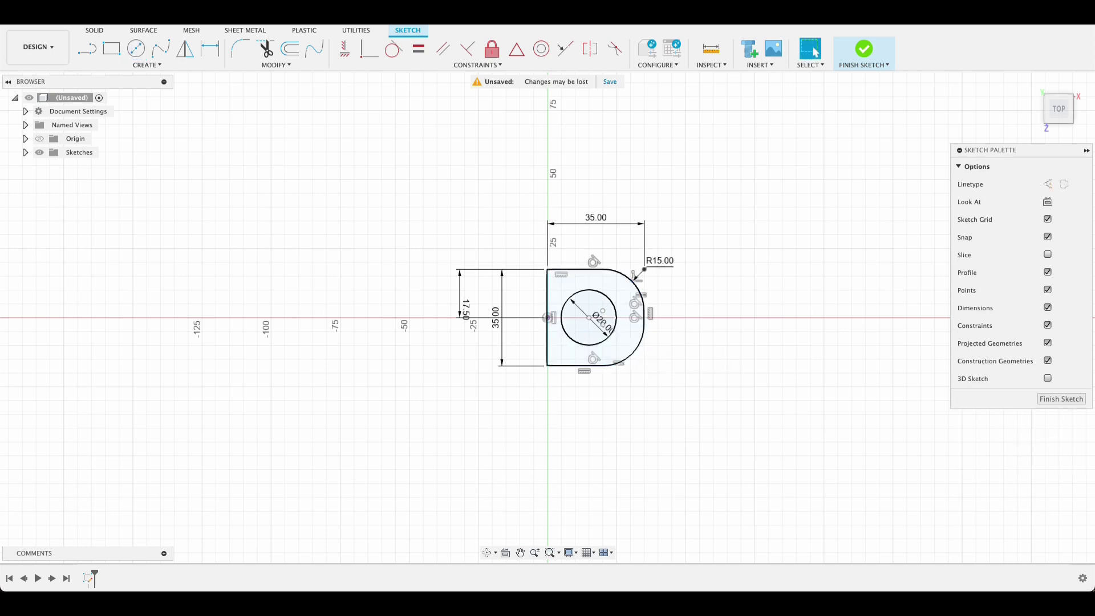
# Dimension the horizontal distance from the origin to the circle's centre as 35/2
pyautogui.scroll(5, 607, 322)
pyautogui.click(630, 308)
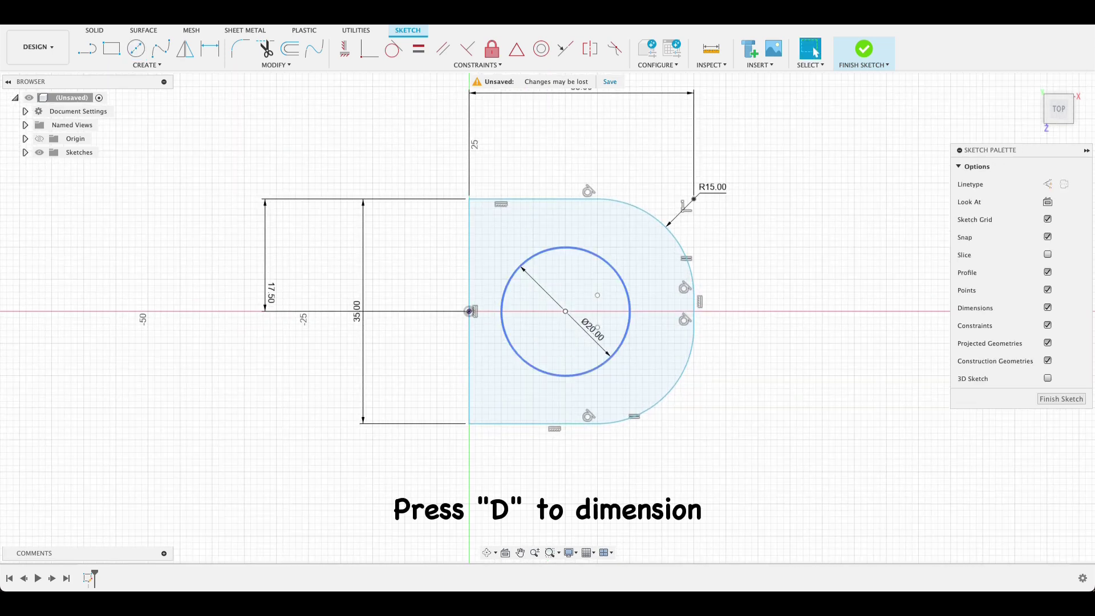
pyautogui.press('d')
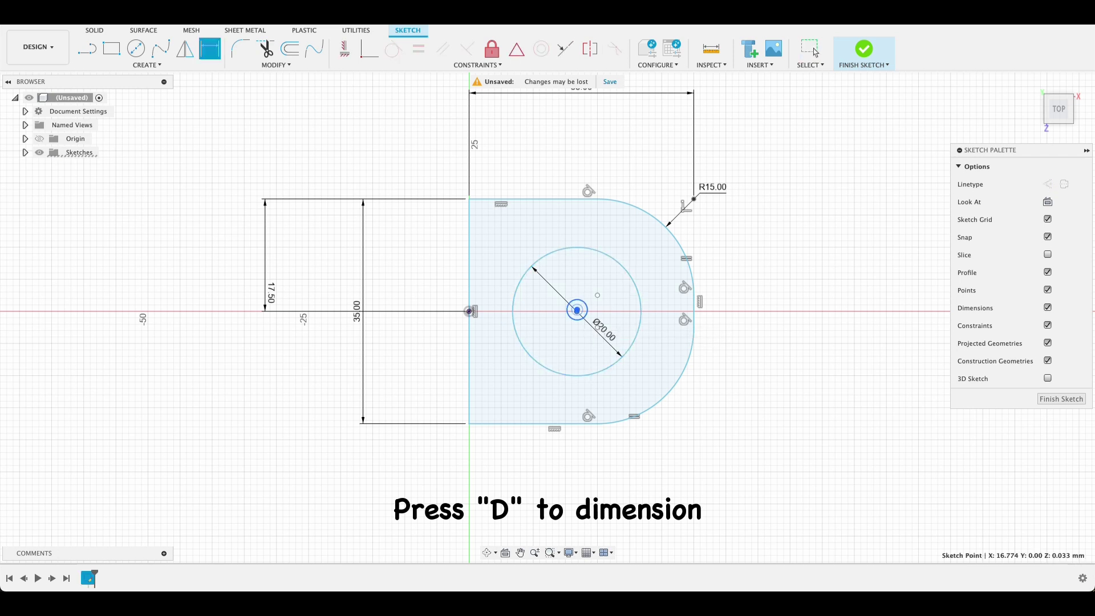
pyautogui.click(577, 311)
pyautogui.click(469, 311)
pyautogui.click(536, 478)
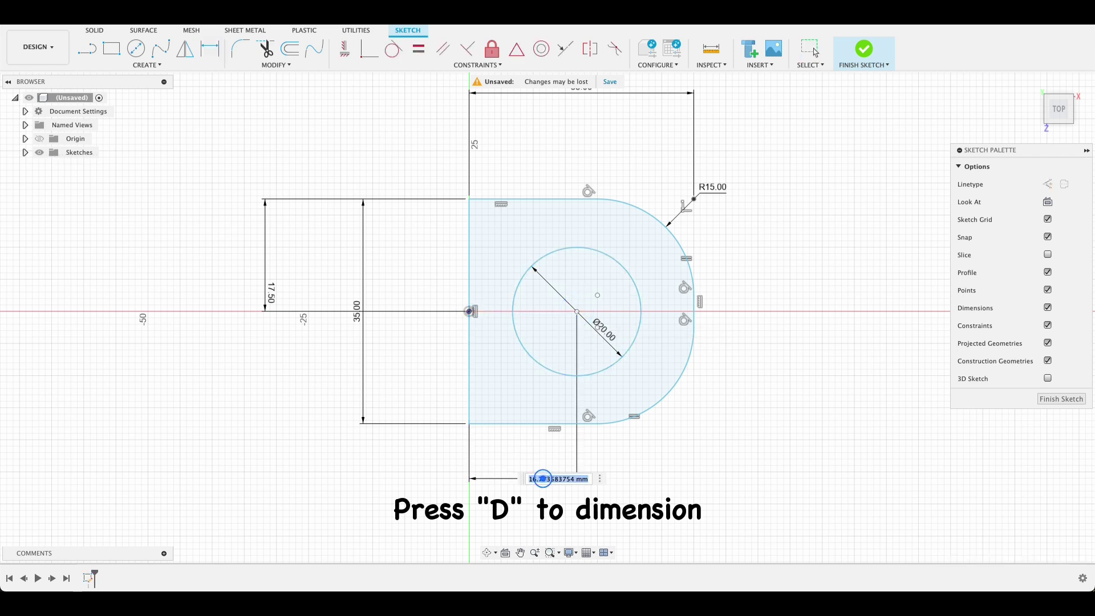
pyautogui.write('35/2')
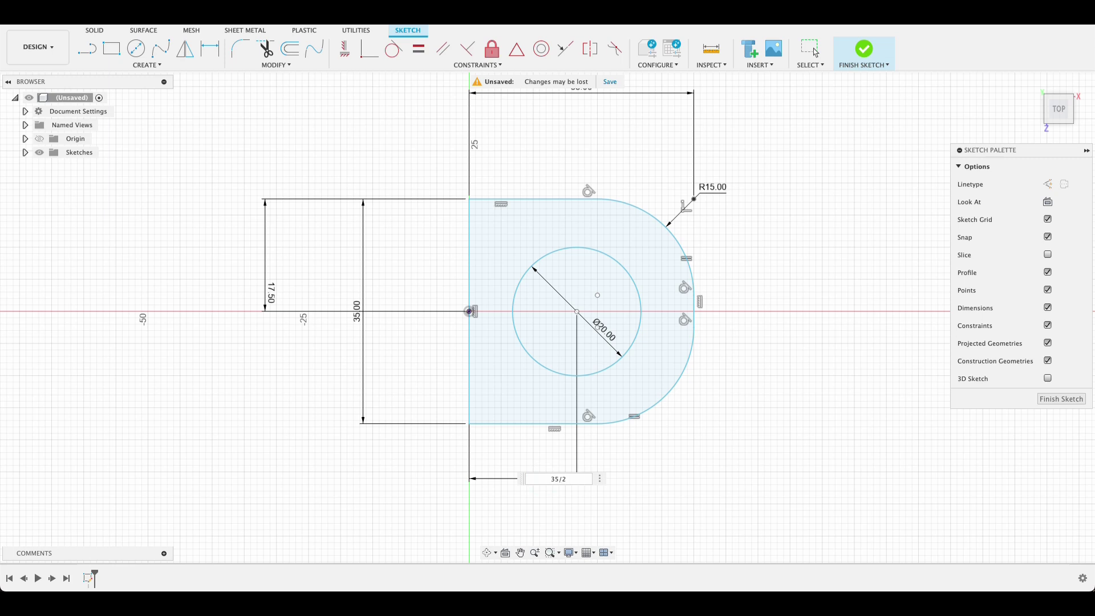
pyautogui.press('Return')
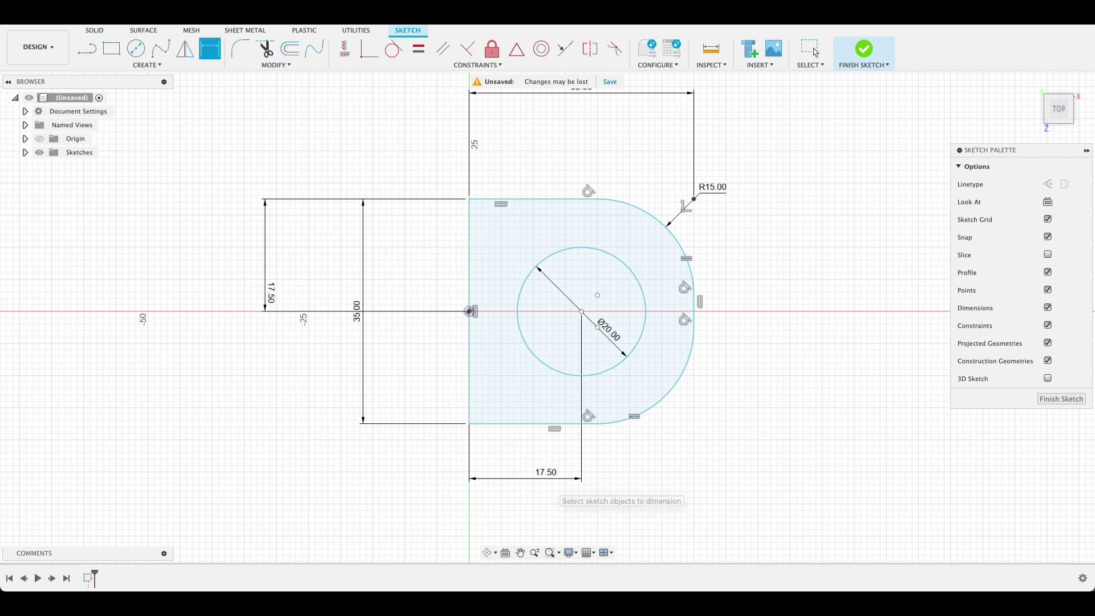
# Constrain the circle's centre horizontally to the origin and finish the sketch
pyautogui.click(345, 49)
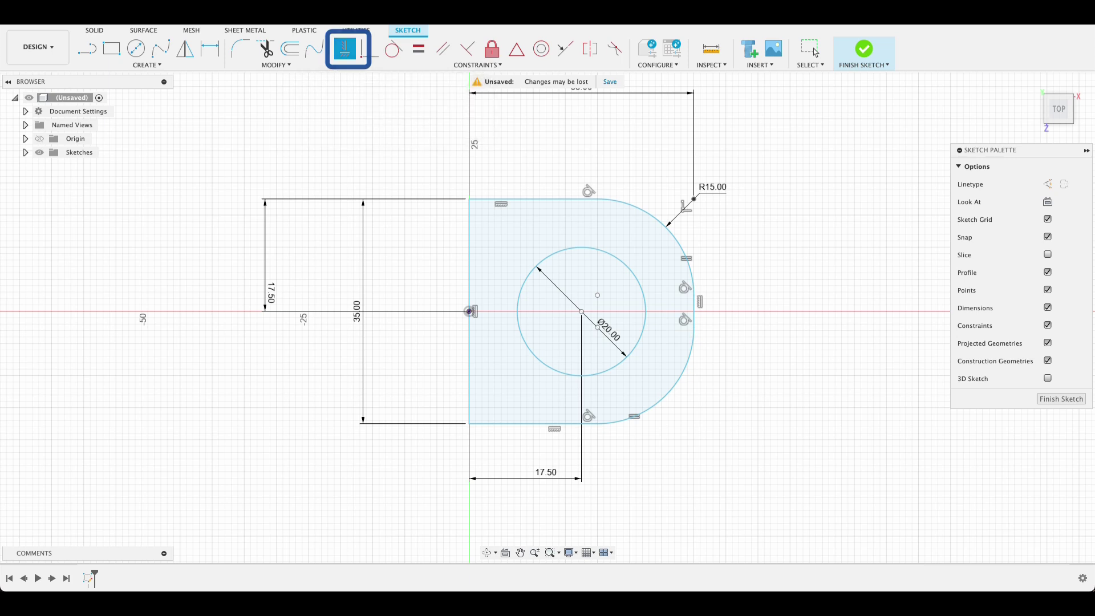
pyautogui.click(580, 310)
pyautogui.click(469, 312)
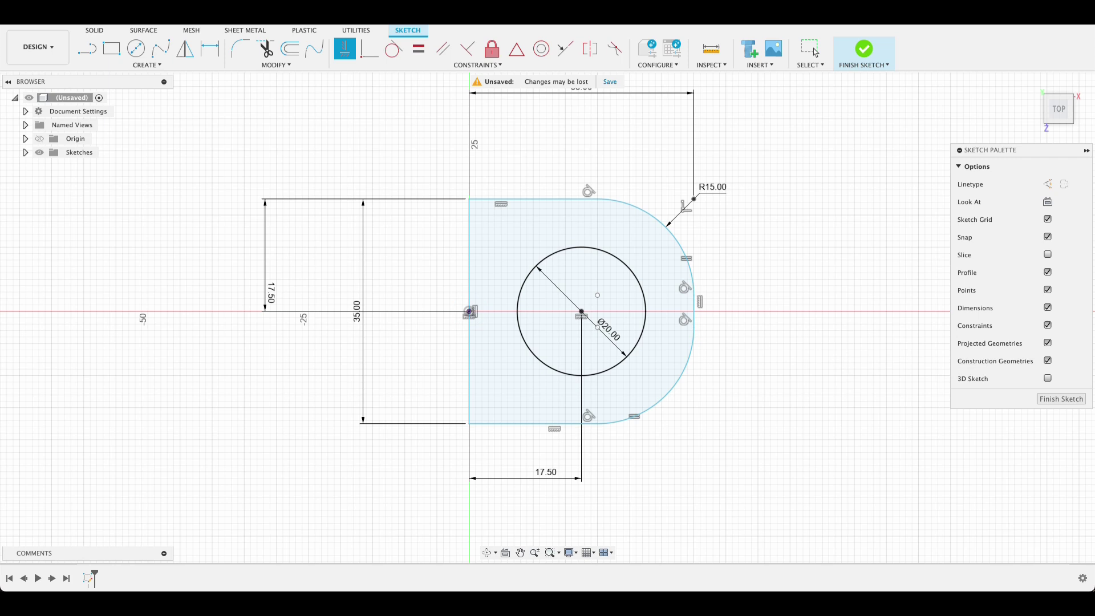
pyautogui.click(1049, 399)
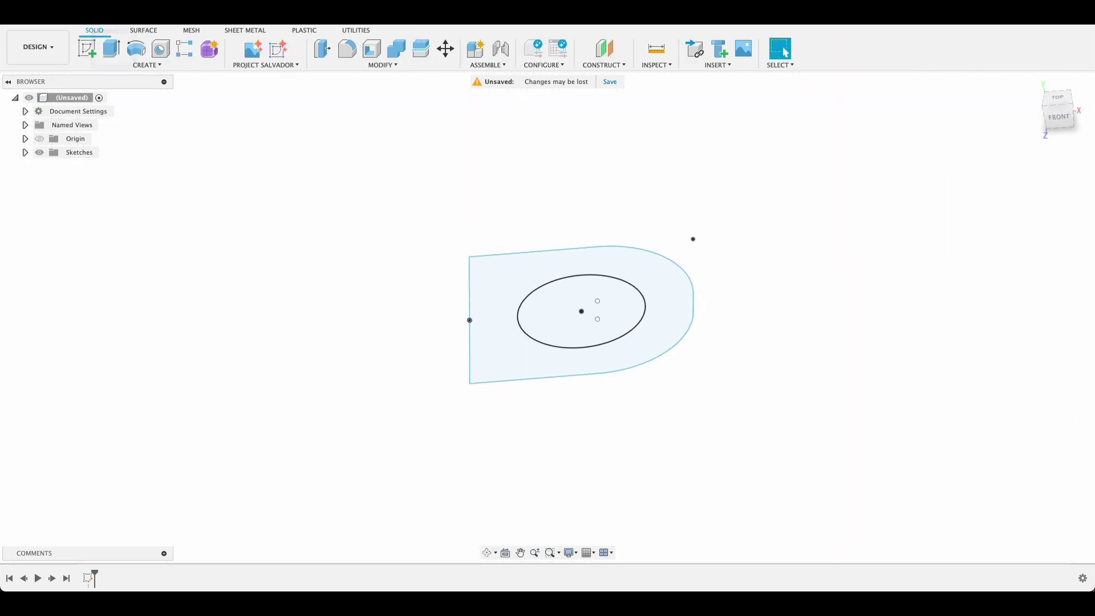
# Extrude the outer profile around the circle symmetrically by 5 mm per side as a new body
pyautogui.click(111, 49)
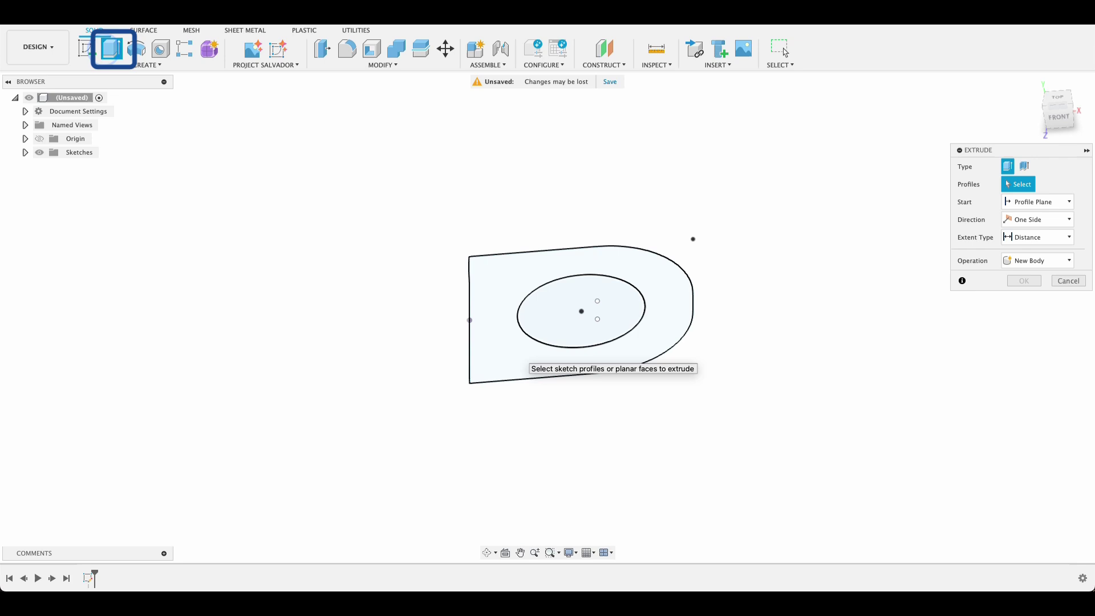
pyautogui.click(518, 355)
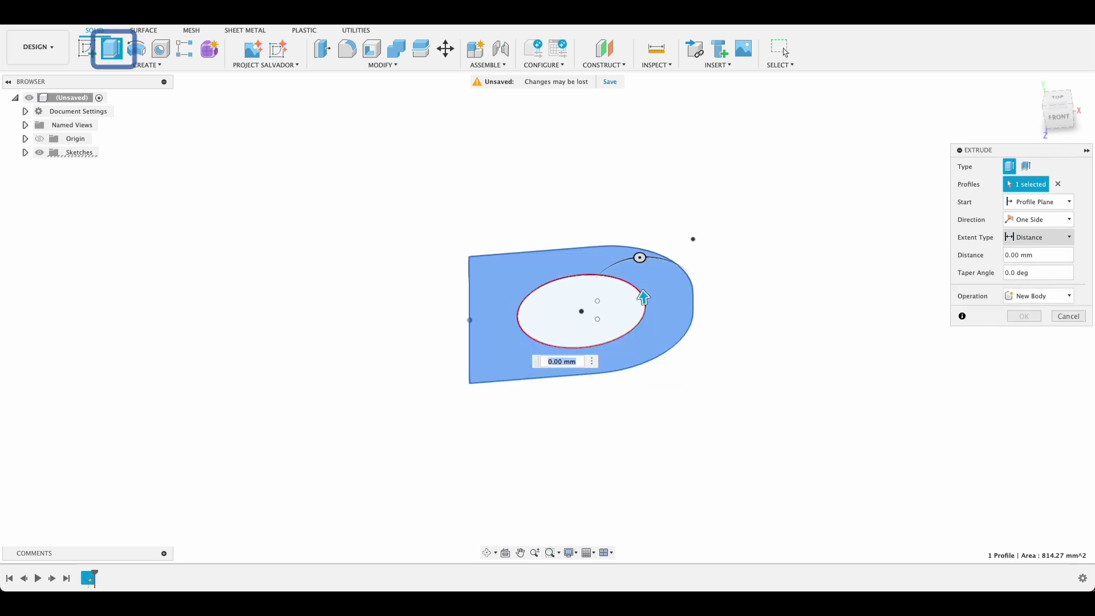
pyautogui.click(1043, 220)
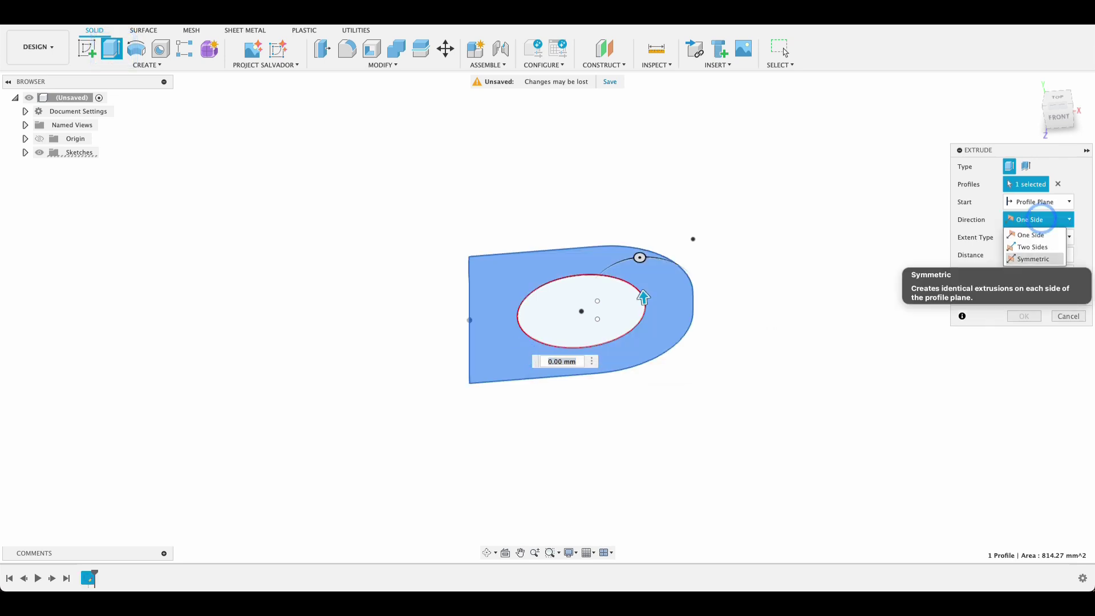
pyautogui.click(1033, 259)
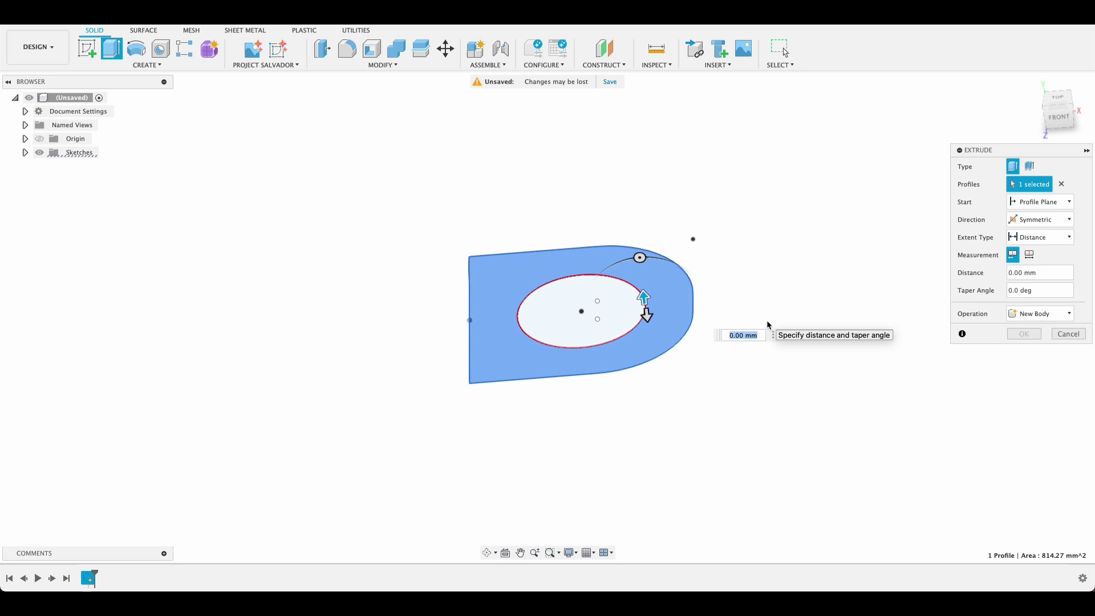
pyautogui.write('5')
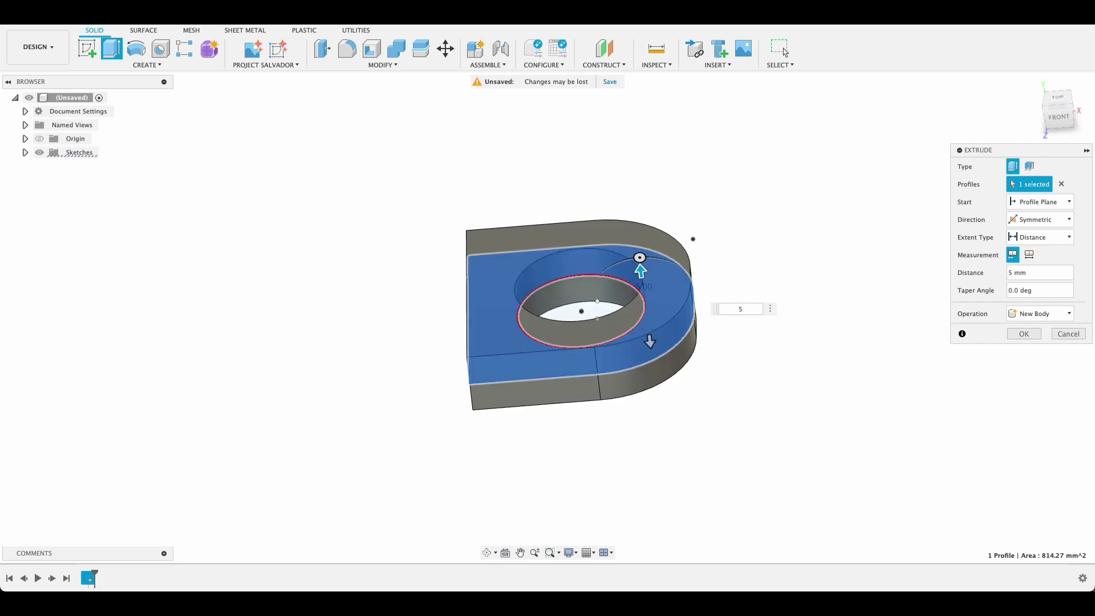
pyautogui.click(1033, 333)
pyautogui.keyDown('shift'); pyautogui.moveTo(935, 336); pyautogui.dragTo(919, 228, button='middle'); pyautogui.keyUp('shift')
pyautogui.click(785, 52)
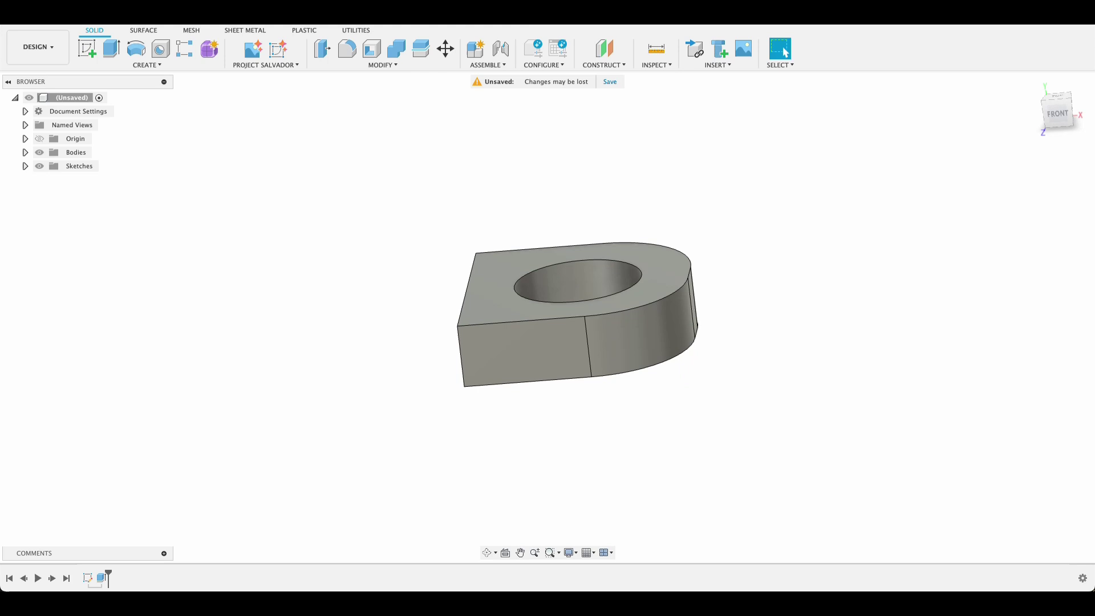
pyautogui.keyDown('shift'); pyautogui.moveTo(582, 311); pyautogui.dragTo(595, 353, button='middle'); pyautogui.keyUp('shift')
pyautogui.click(785, 52)
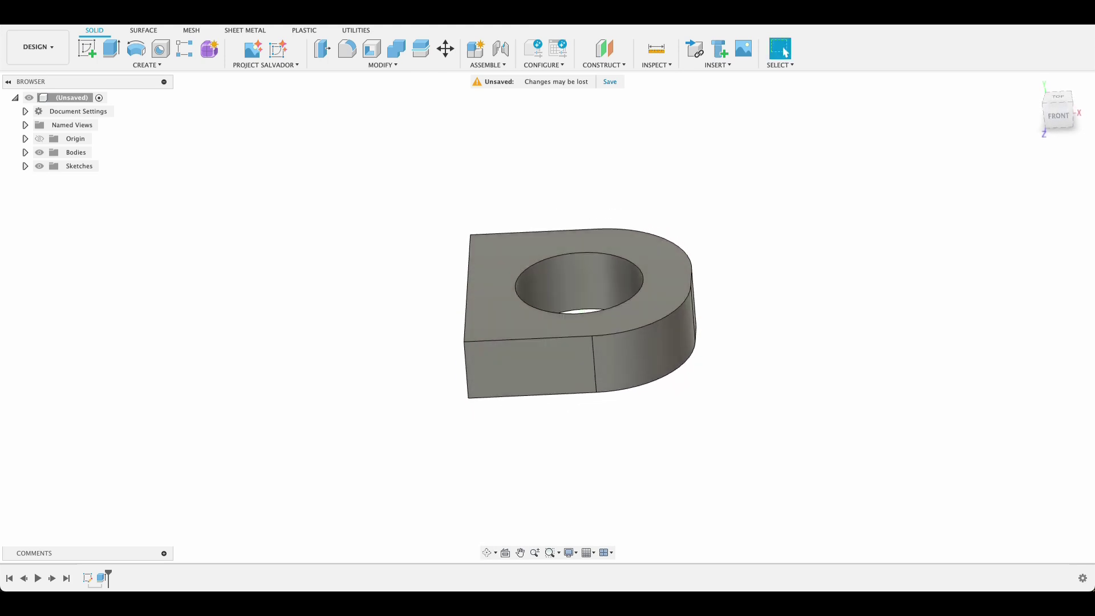
# Start a sketch on the vertical front plane through the origin and turn on Slice to cut the body at that plane
pyautogui.click(86, 49)
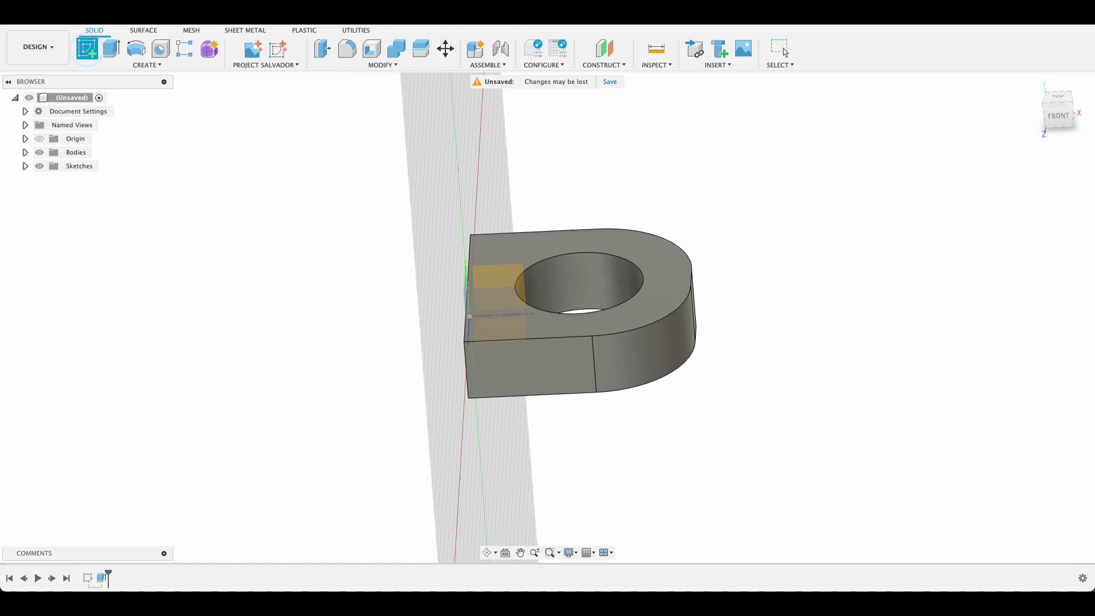
pyautogui.click(499, 269)
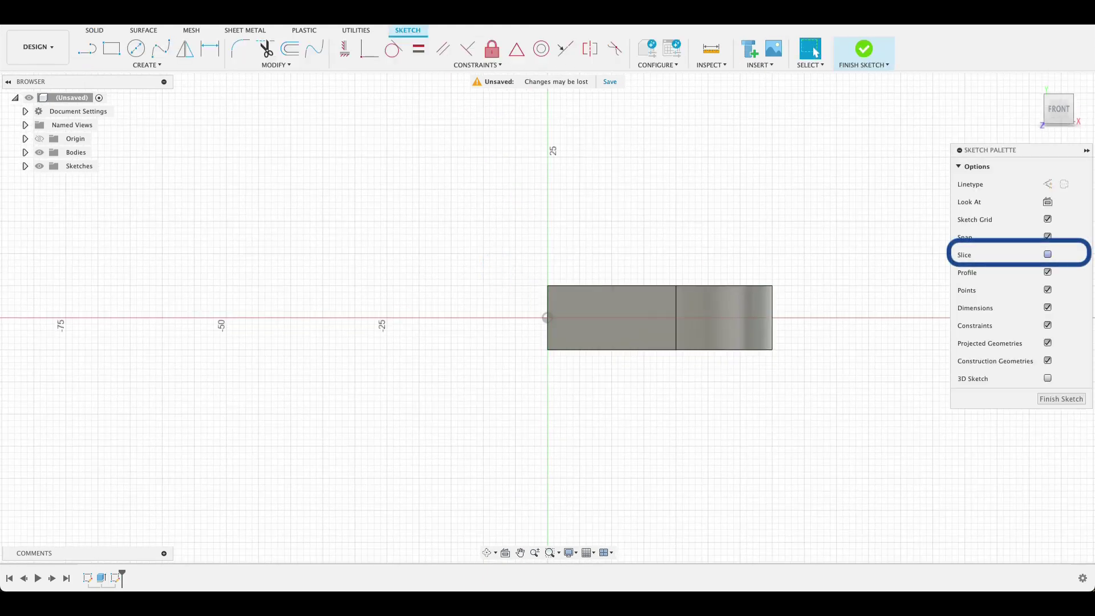
pyautogui.click(1048, 254)
pyautogui.scroll(5, 716, 344)
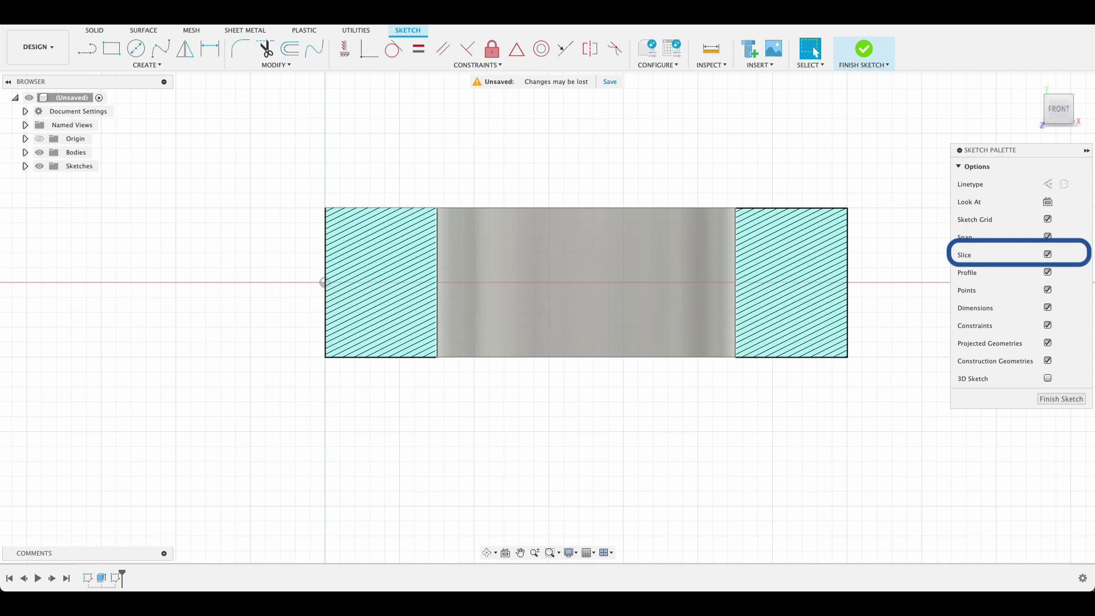
pyautogui.moveTo(715, 344); pyautogui.dragTo(763, 417, button='middle')
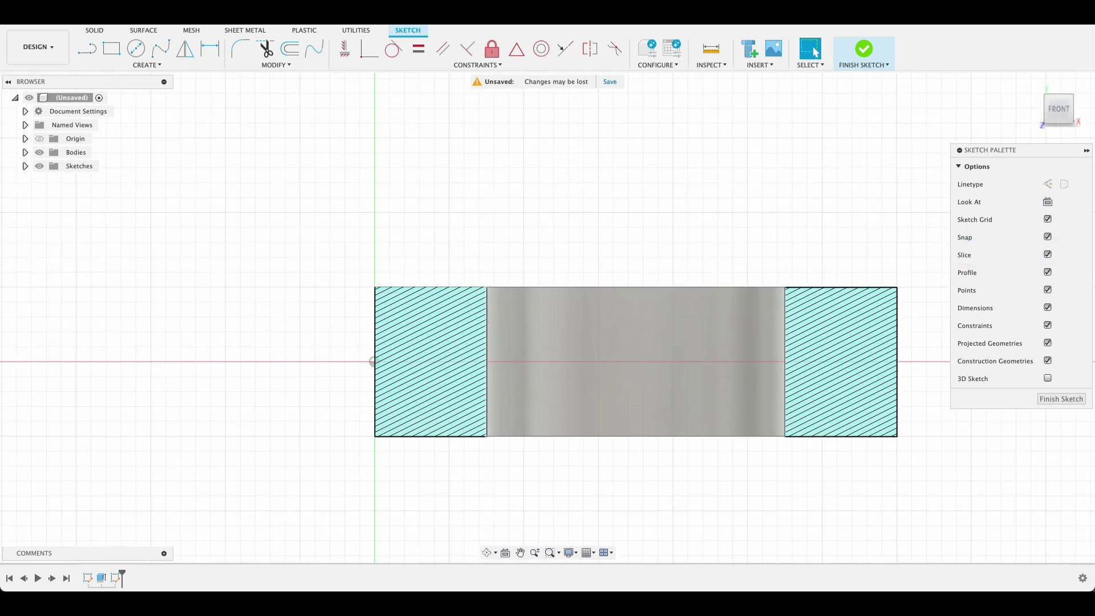
# Project the through hole's inner face into the sketch
pyautogui.press('p')
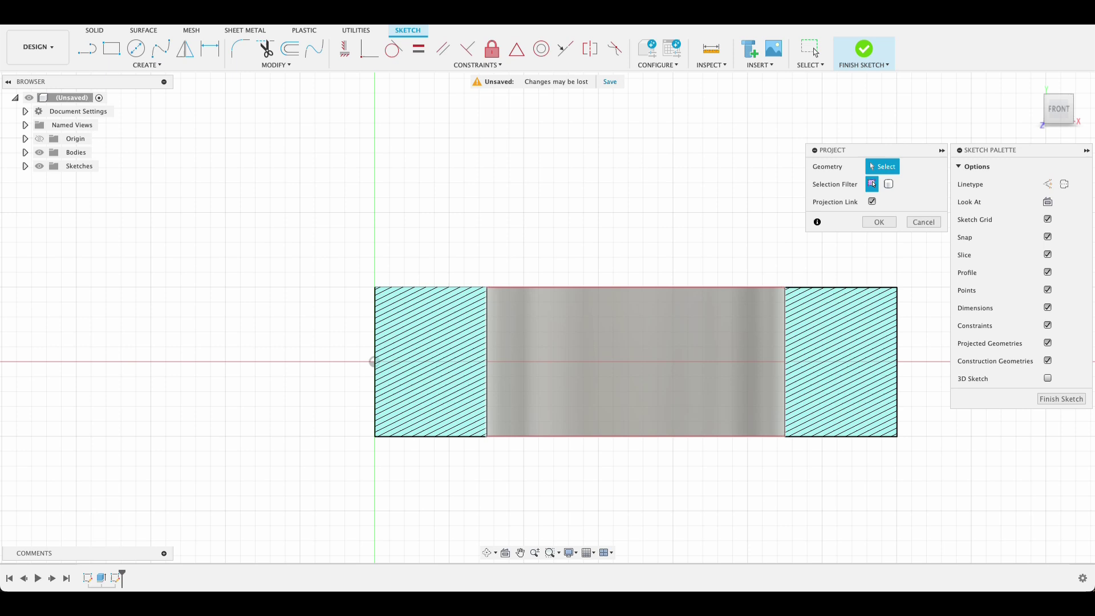
pyautogui.click(597, 318)
pyautogui.click(879, 222)
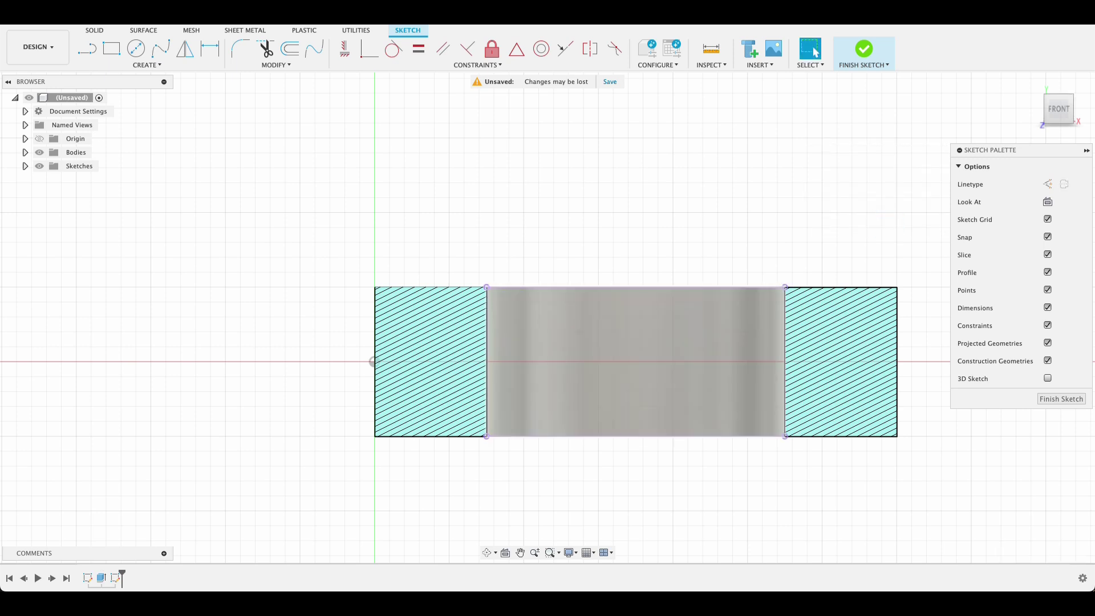
# Draw a vertical construction line about 11 mm long upward from the midpoint of the hole's projected upper edge
pyautogui.press('l')
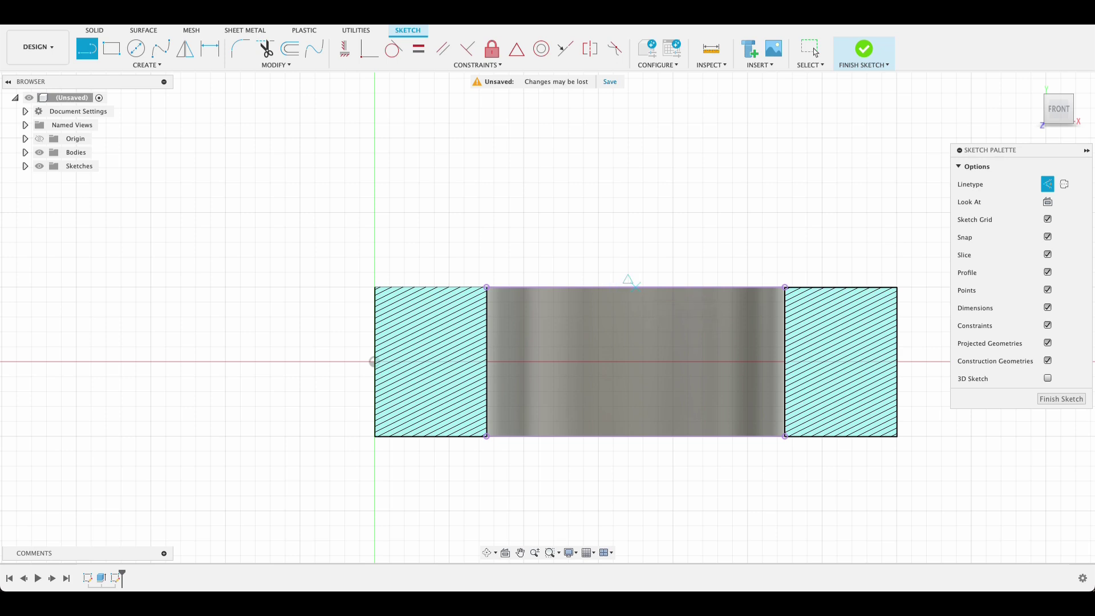
pyautogui.click(633, 287)
pyautogui.click(636, 123)
pyautogui.press('Escape')
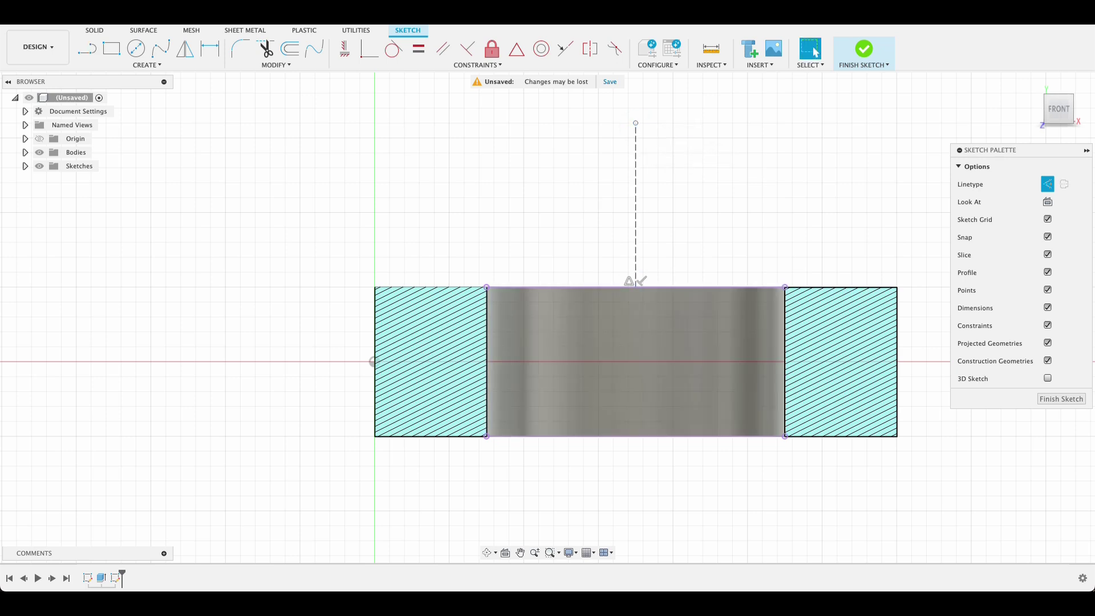
# Draw a second vertical construction line from the upper edge's midpoint down to the horizontal axis inside the hole
pyautogui.click(636, 200)
pyautogui.press('l')
pyautogui.click(636, 287)
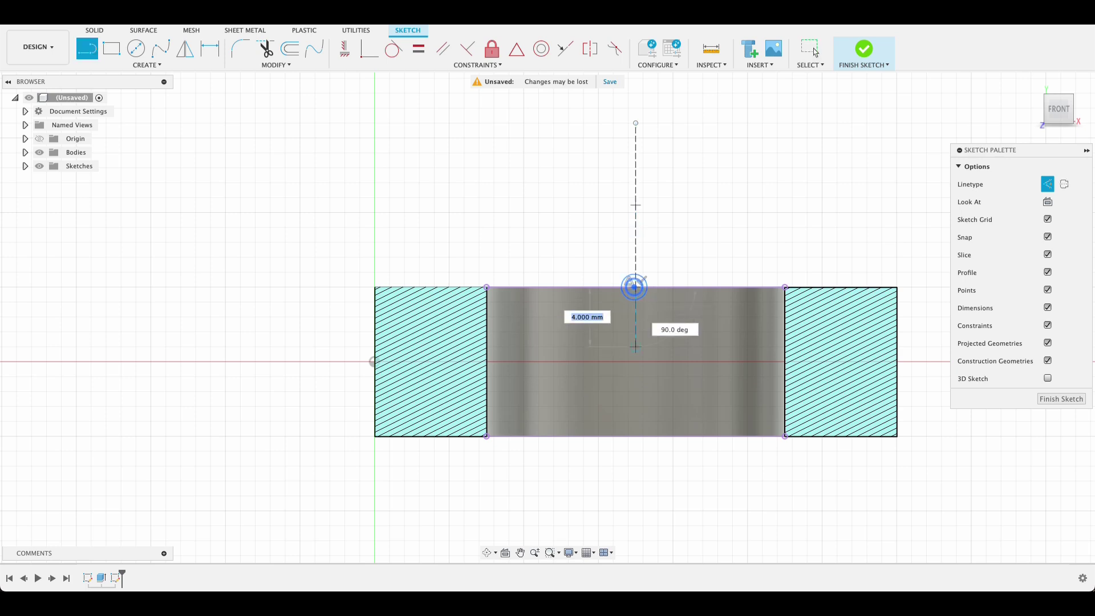
pyautogui.click(636, 361)
pyautogui.press('Escape')
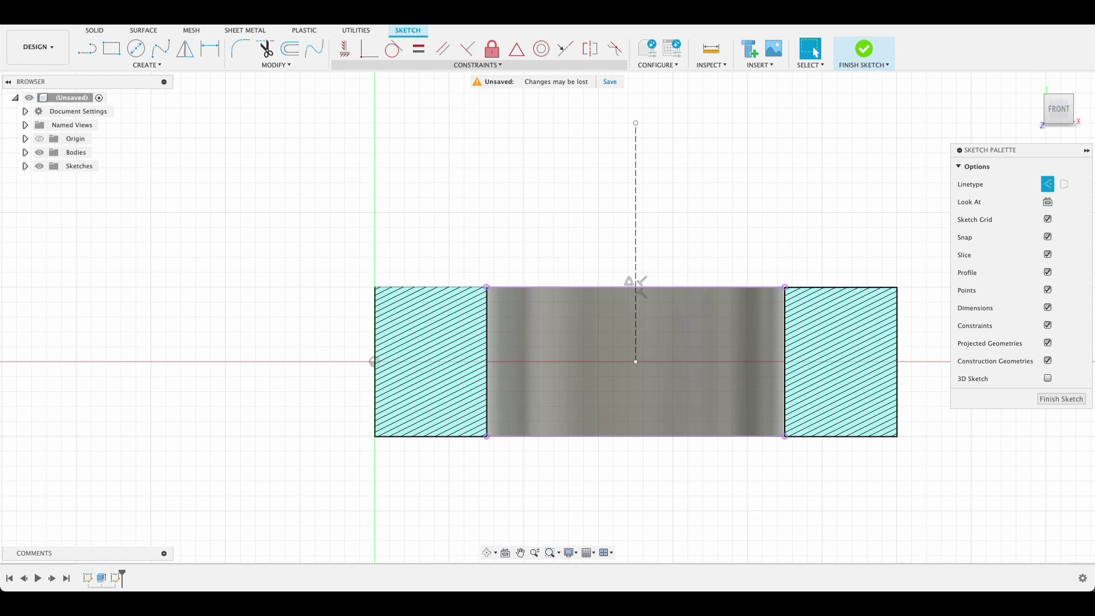
# Constrain the lower end of the construction line horizontally to the origin
pyautogui.click(345, 49)
pyautogui.click(636, 362)
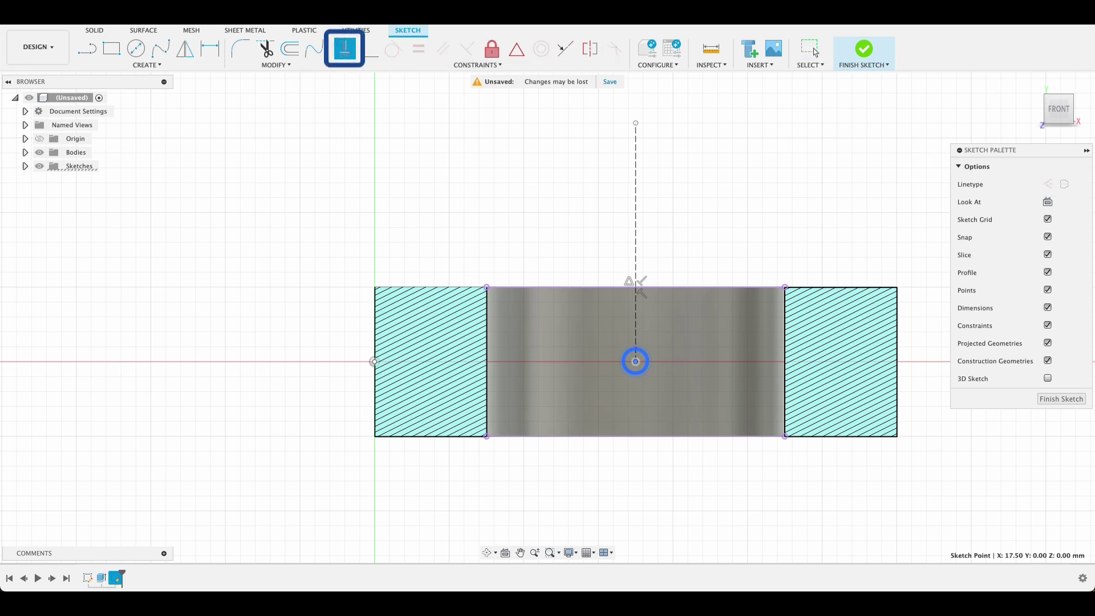
pyautogui.click(635, 362)
pyautogui.click(373, 362)
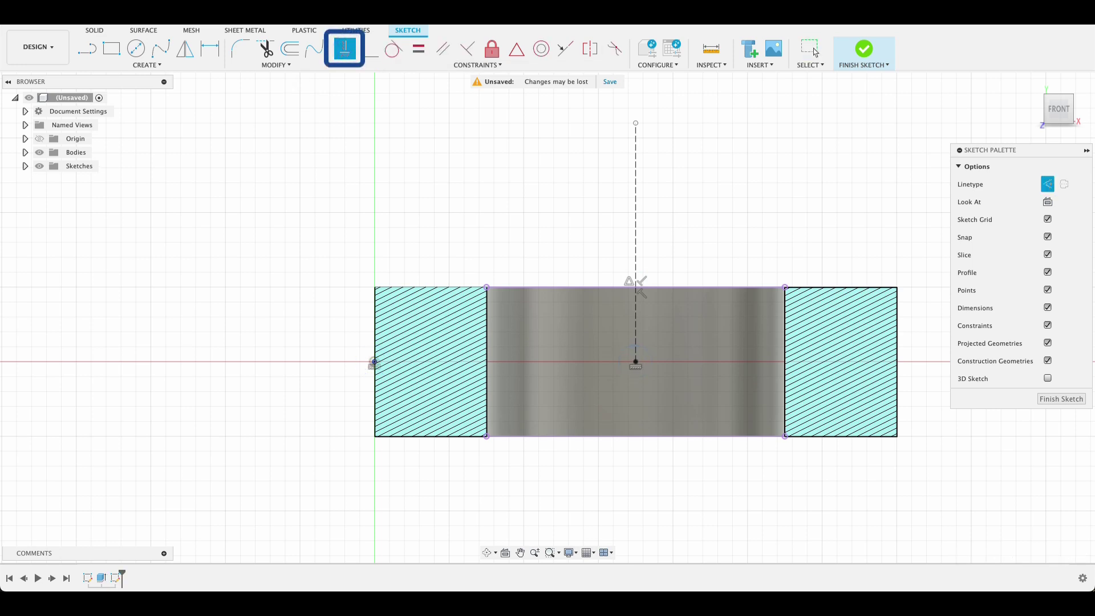
pyautogui.press('d')
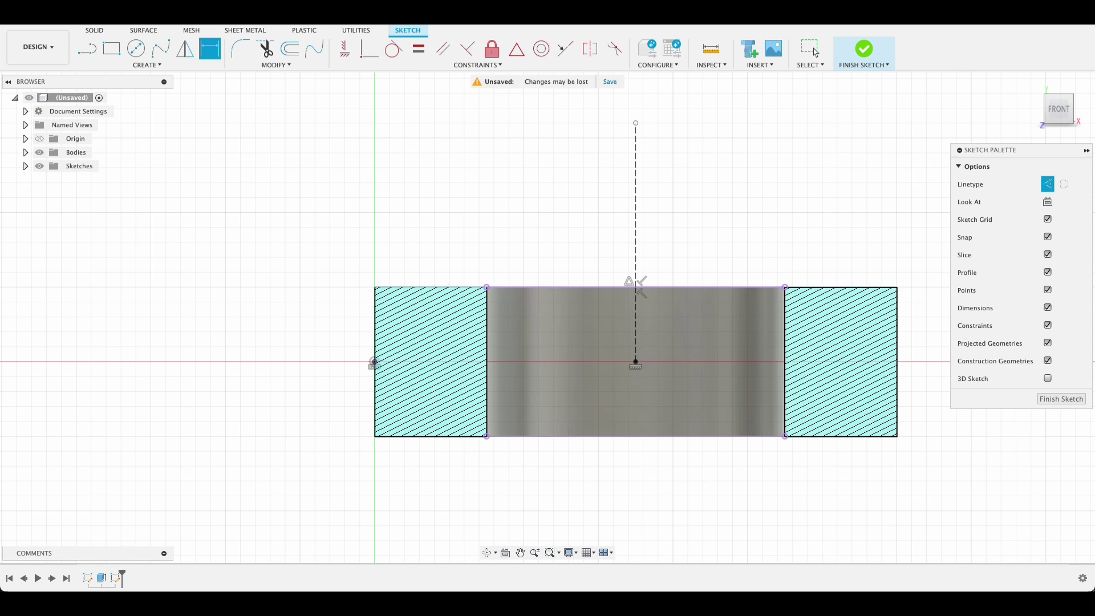
pyautogui.click(637, 212)
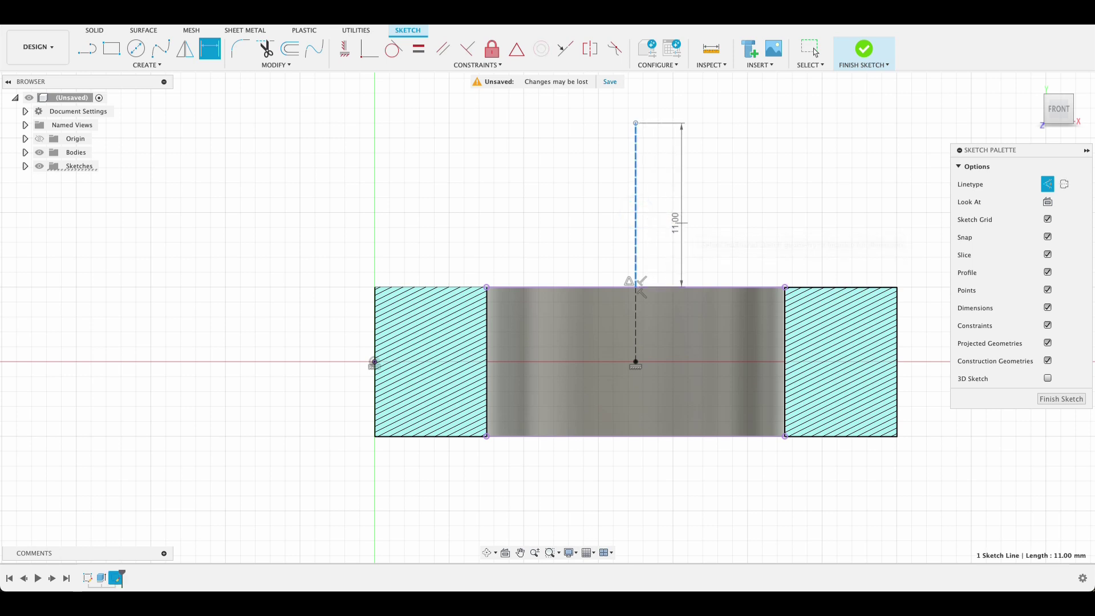
pyautogui.click(815, 52)
# Dimension the vertical distance between the lower and upper ends of the construction lines as 8 mm
pyautogui.press('d')
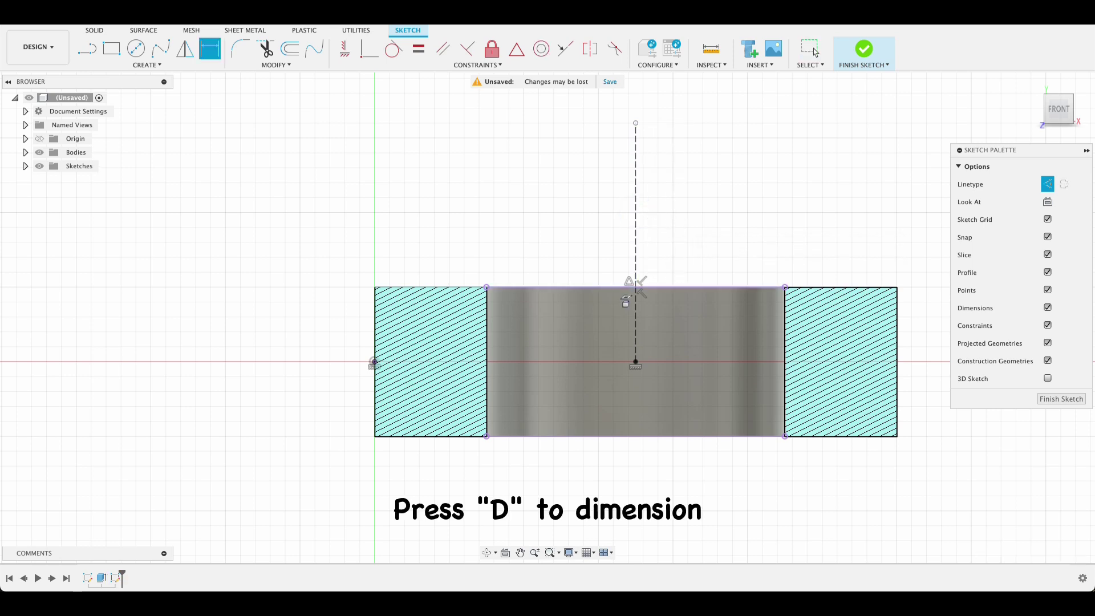
pyautogui.click(635, 362)
pyautogui.click(636, 123)
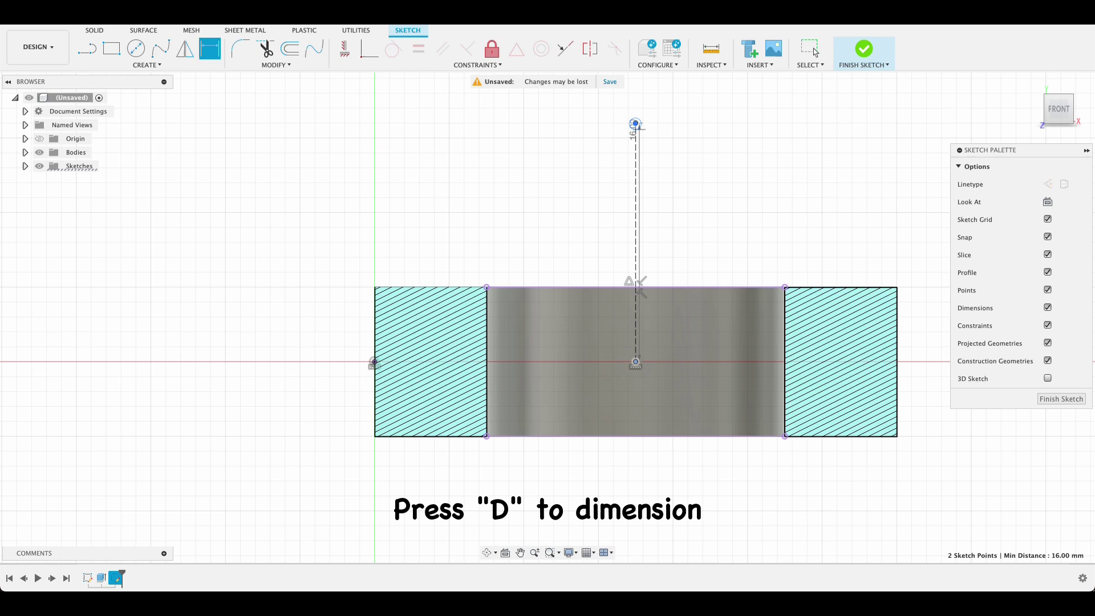
pyautogui.click(684, 221)
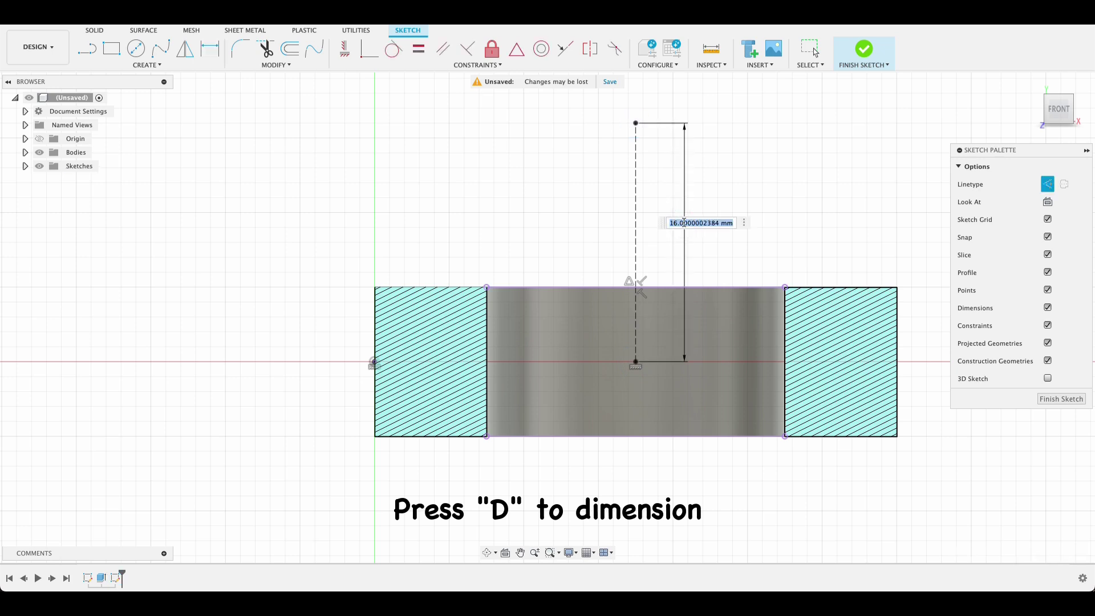
pyautogui.write('8')
pyautogui.press('Return')
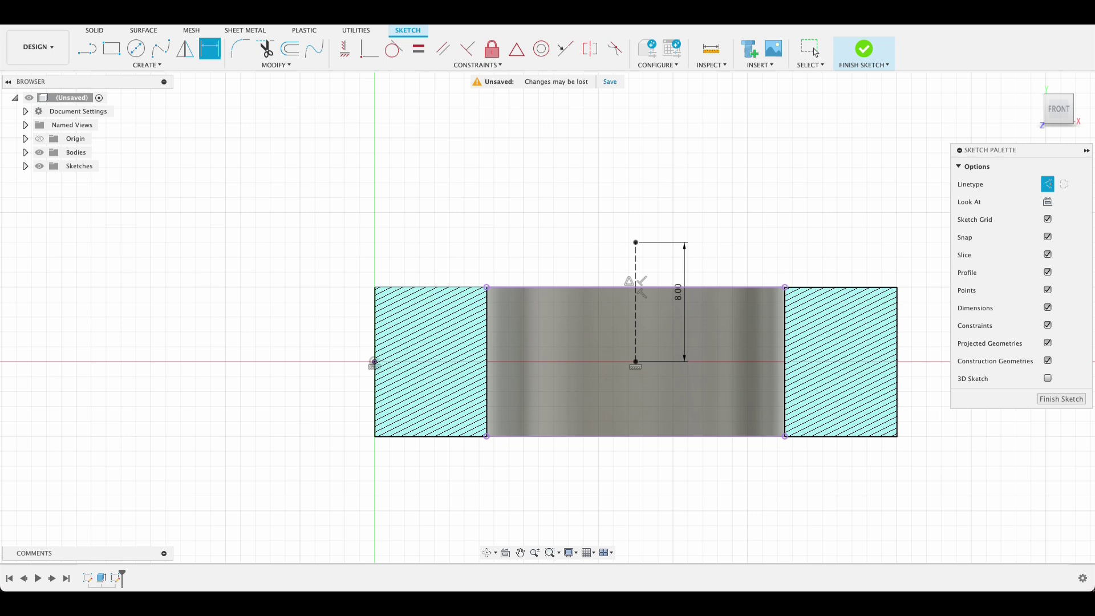
# Sketch a solid-line 3-point arc from the horizontal axis near the hole's left wall to the upper end of the construction line
pyautogui.click(147, 65)
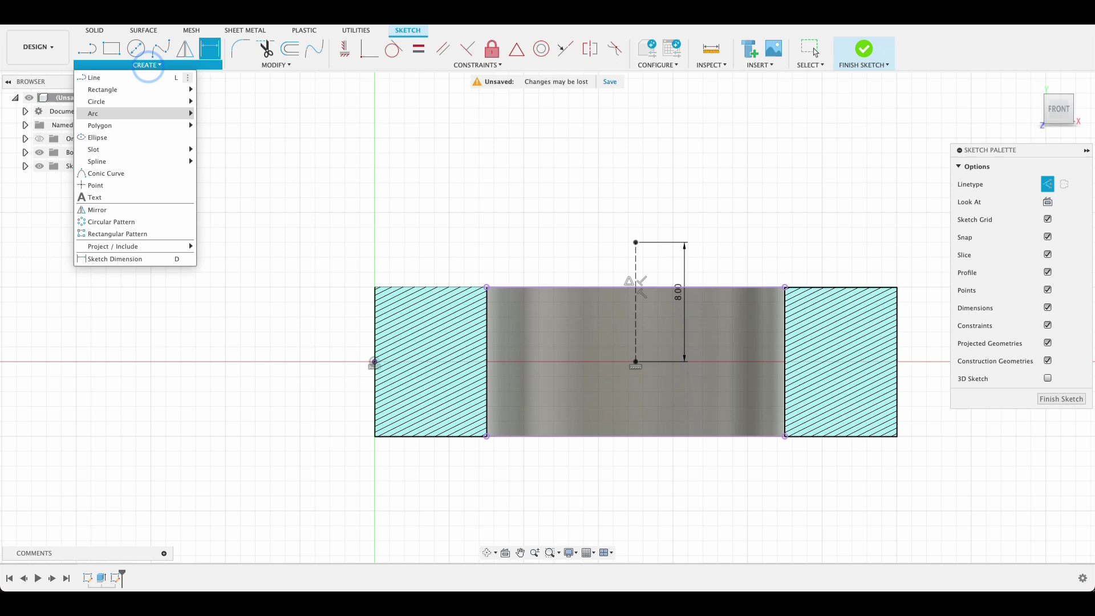
pyautogui.moveTo(114, 113)
pyautogui.click(242, 114)
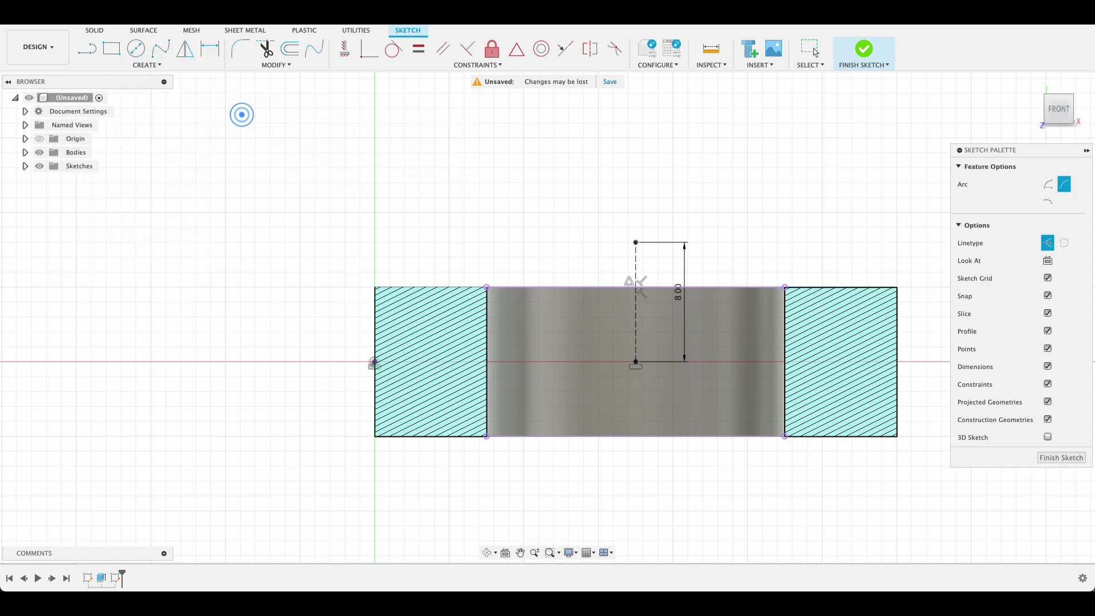
pyautogui.click(501, 361)
pyautogui.click(636, 242)
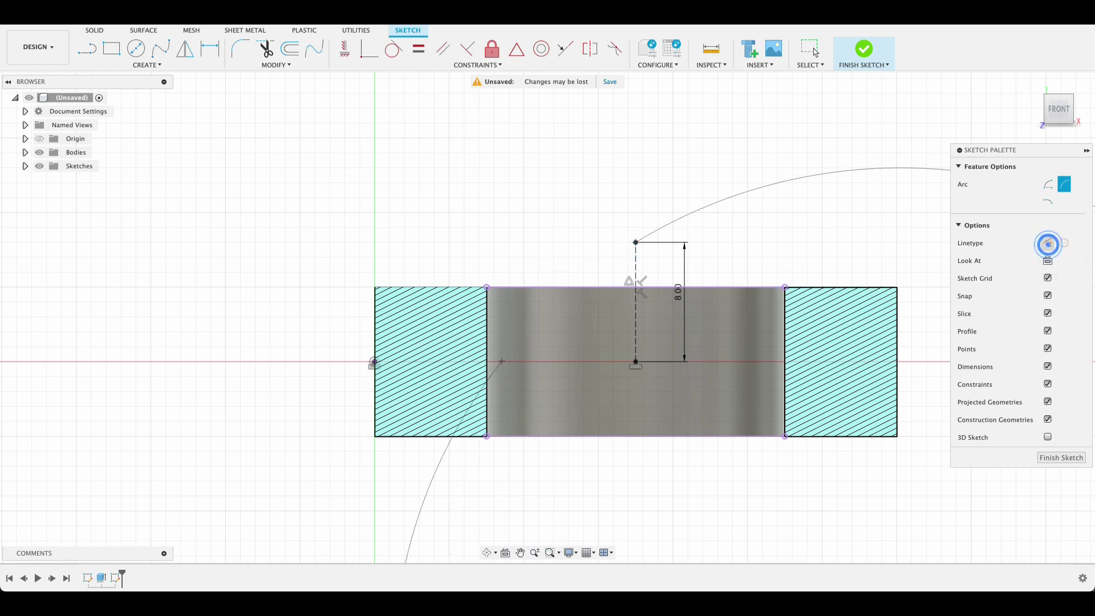
pyautogui.click(1048, 243)
pyautogui.click(559, 265)
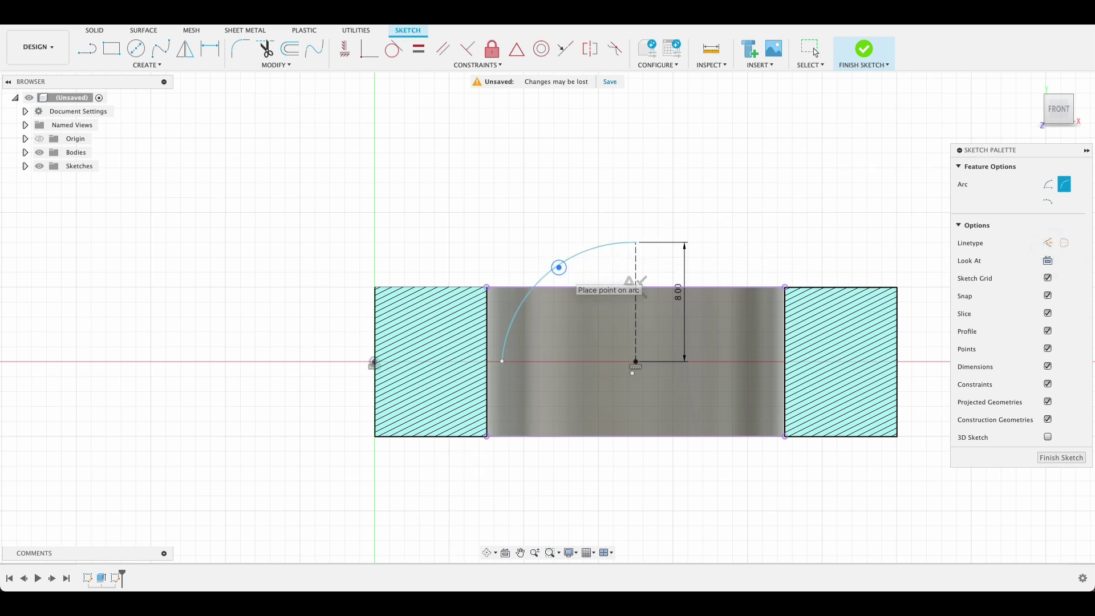
pyautogui.press('Escape')
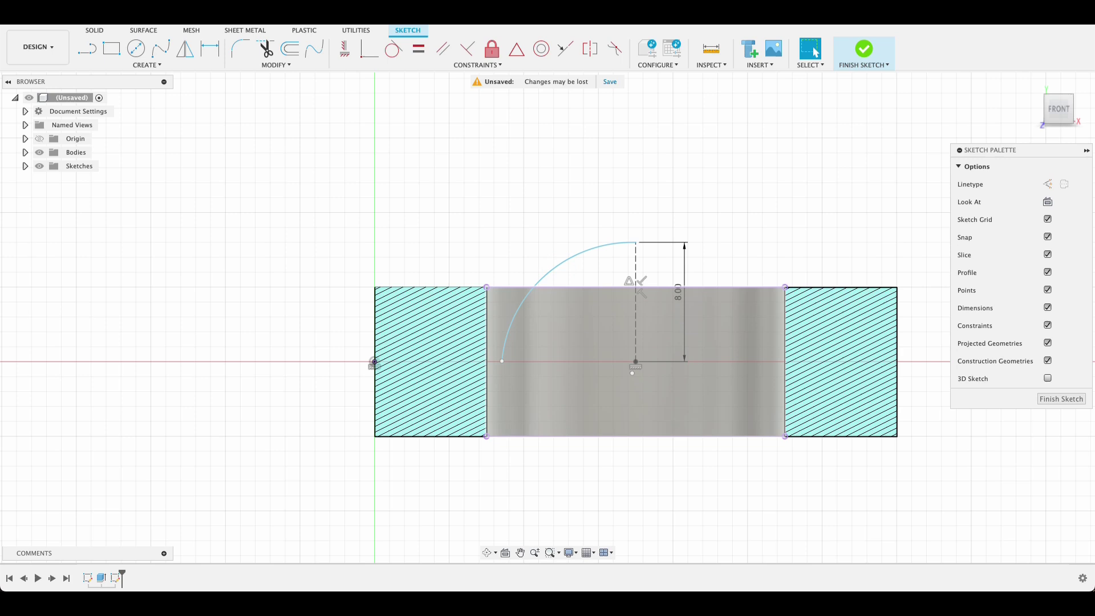
# Dimension the horizontal distance between the arc's lower endpoint and the hole's left wall as 0.5 mm
pyautogui.press('d')
pyautogui.click(502, 361)
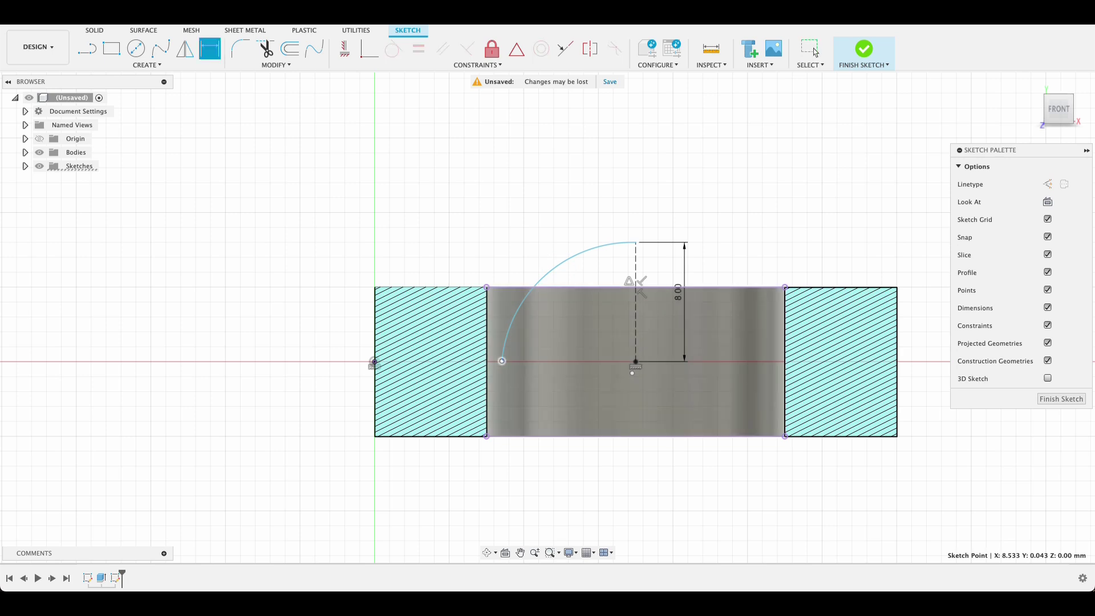
pyautogui.click(502, 360)
pyautogui.click(486, 287)
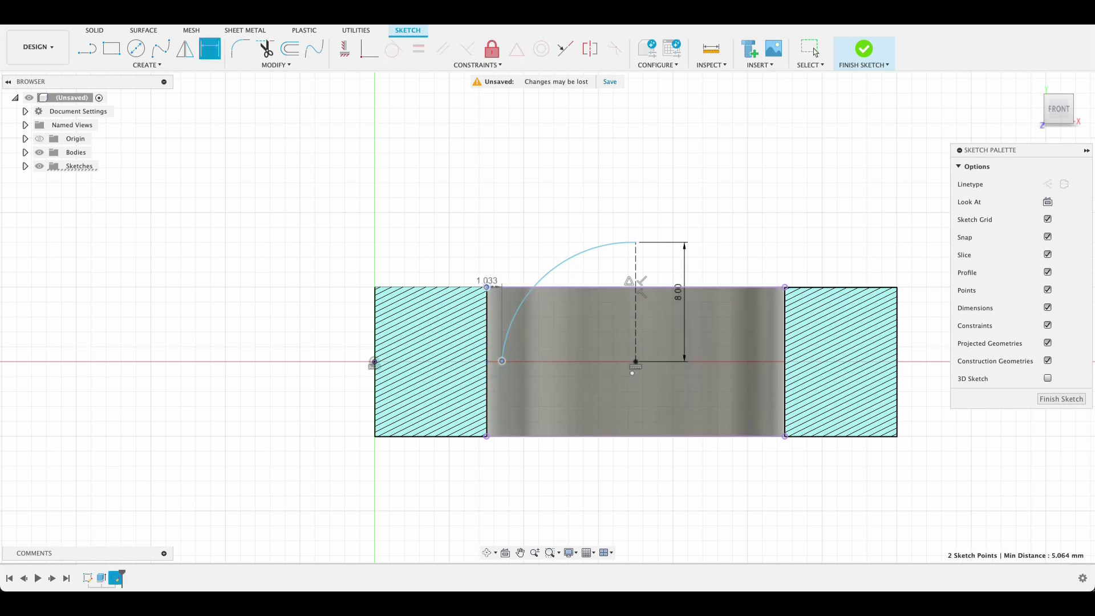
pyautogui.click(492, 237)
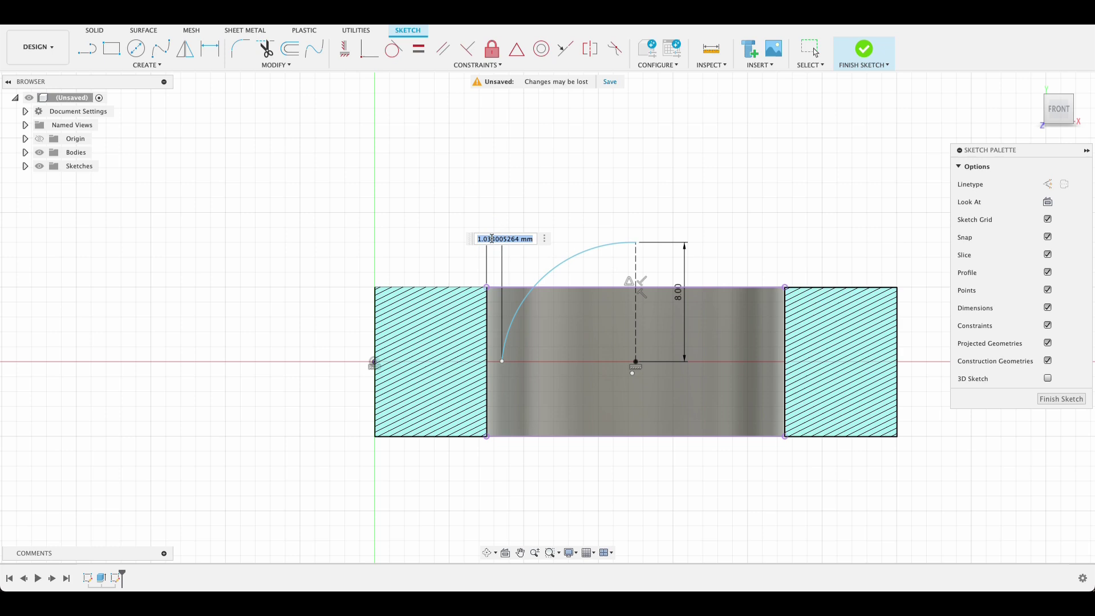
pyautogui.write('0.5')
pyautogui.press('Return')
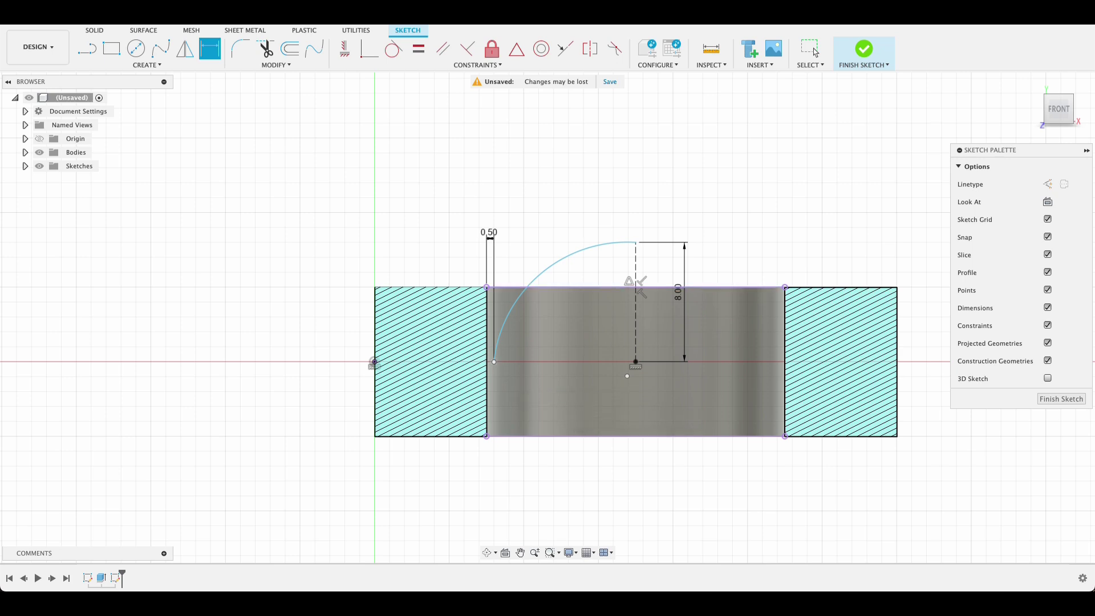
# Sketch a two-point rectangle about 2.4 mm tall around the arc's lower endpoint, spanning the hole's left wall
pyautogui.press('r')
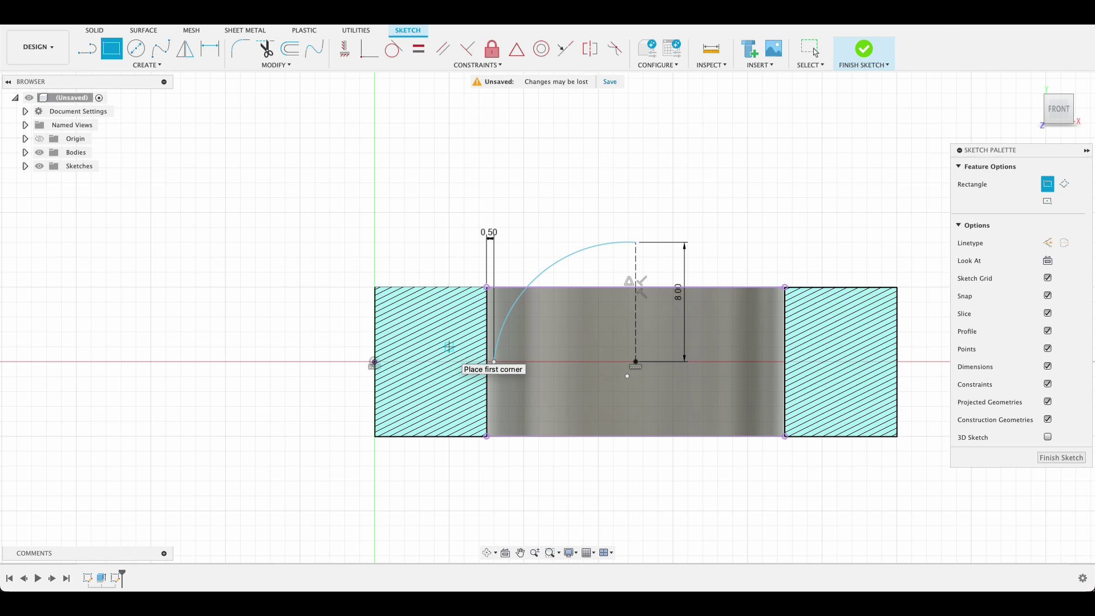
pyautogui.click(495, 362)
pyautogui.click(810, 49)
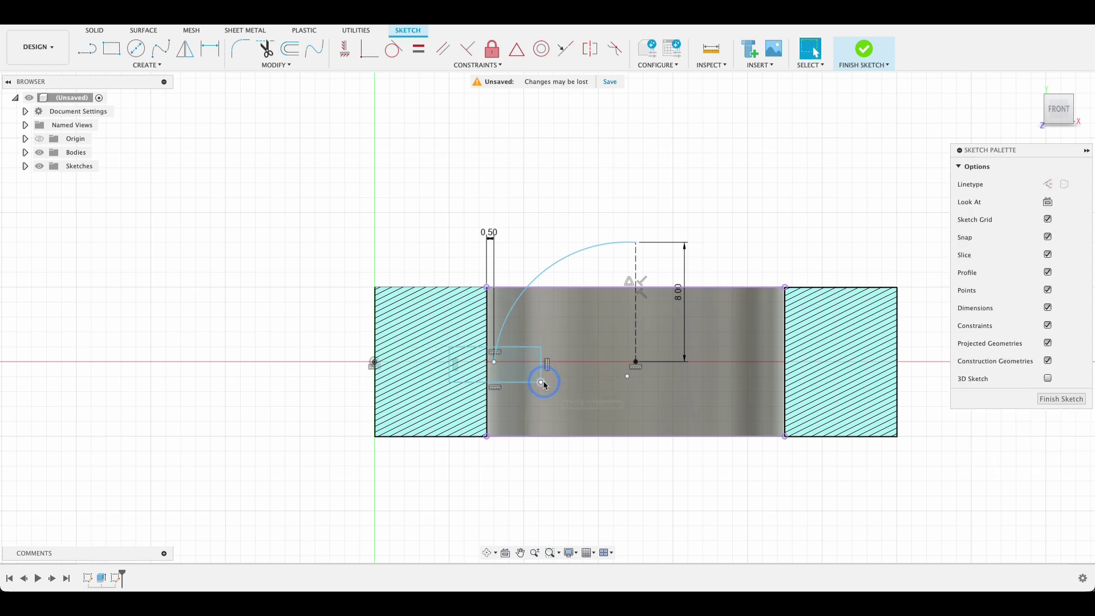
# Dimension the rectangle's left side as 2 mm tall
pyautogui.press('d')
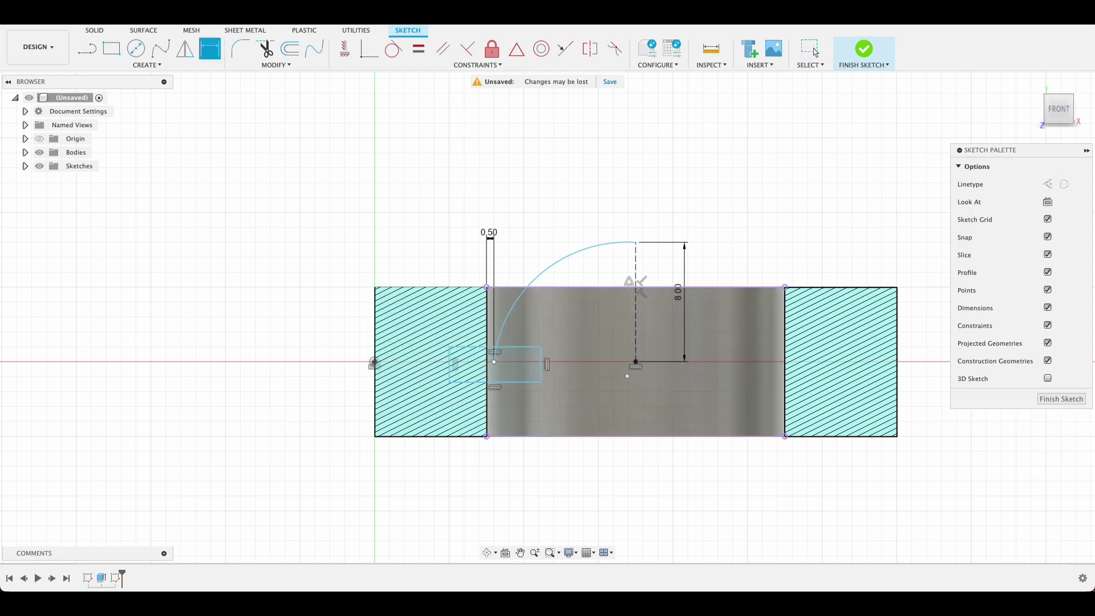
pyautogui.click(450, 362)
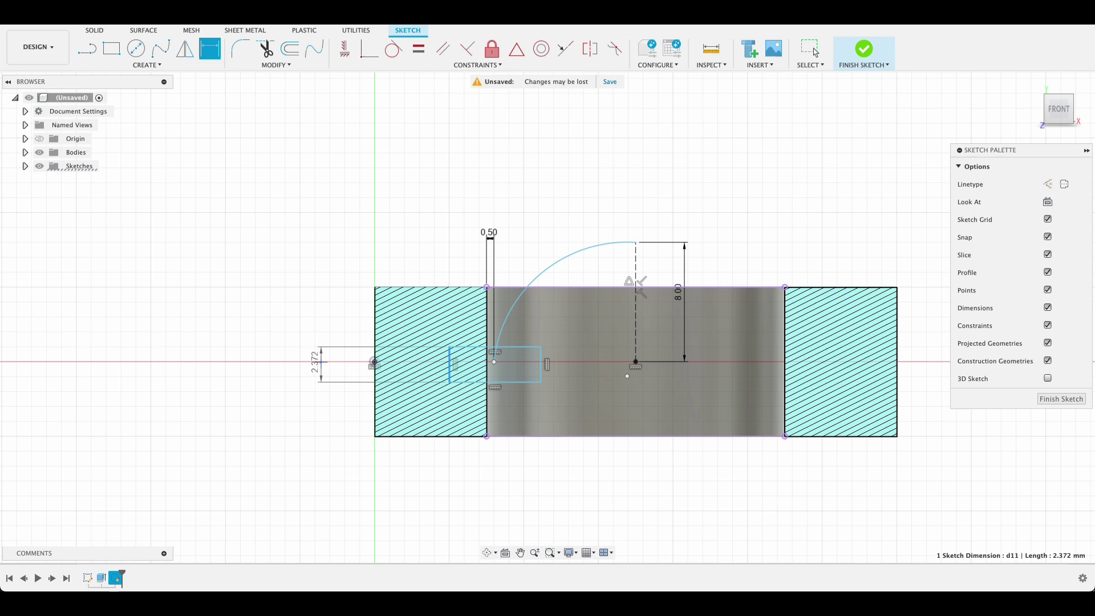
pyautogui.click(321, 363)
pyautogui.write('2')
pyautogui.press('Return')
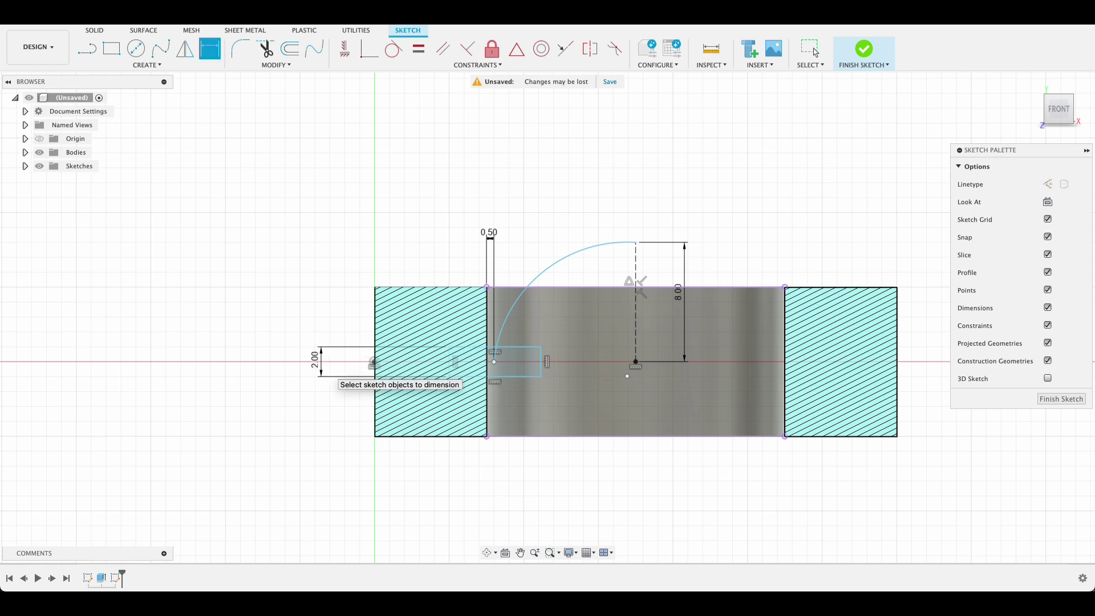
# Dimension the vertical distance from the rectangle's upper-left corner to the origin as 1 mm
pyautogui.scroll(3, 501, 381)
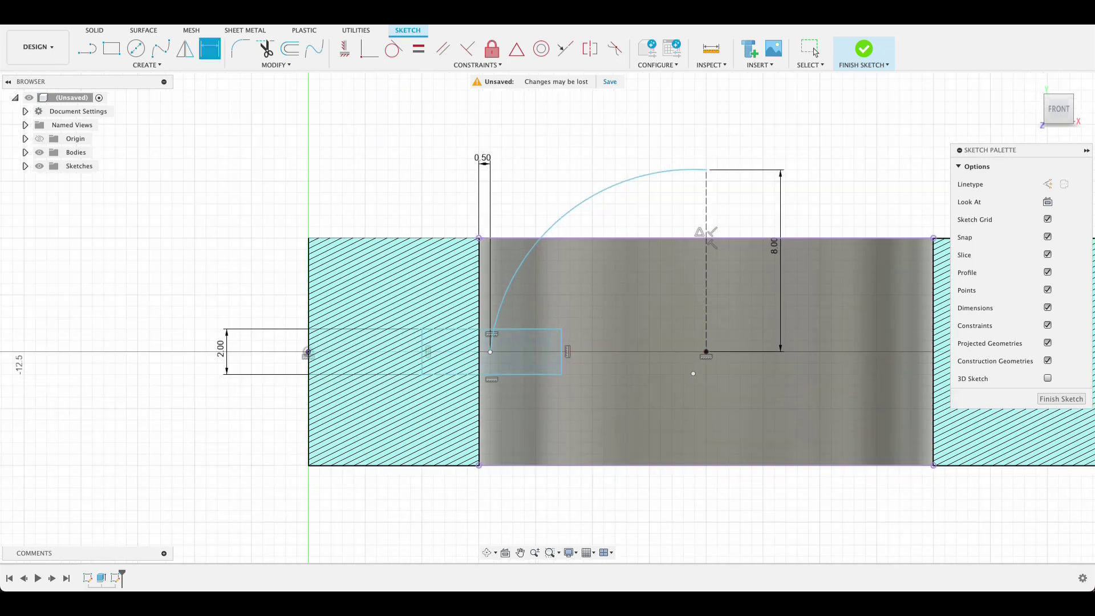
pyautogui.press('i')
pyautogui.click(423, 330)
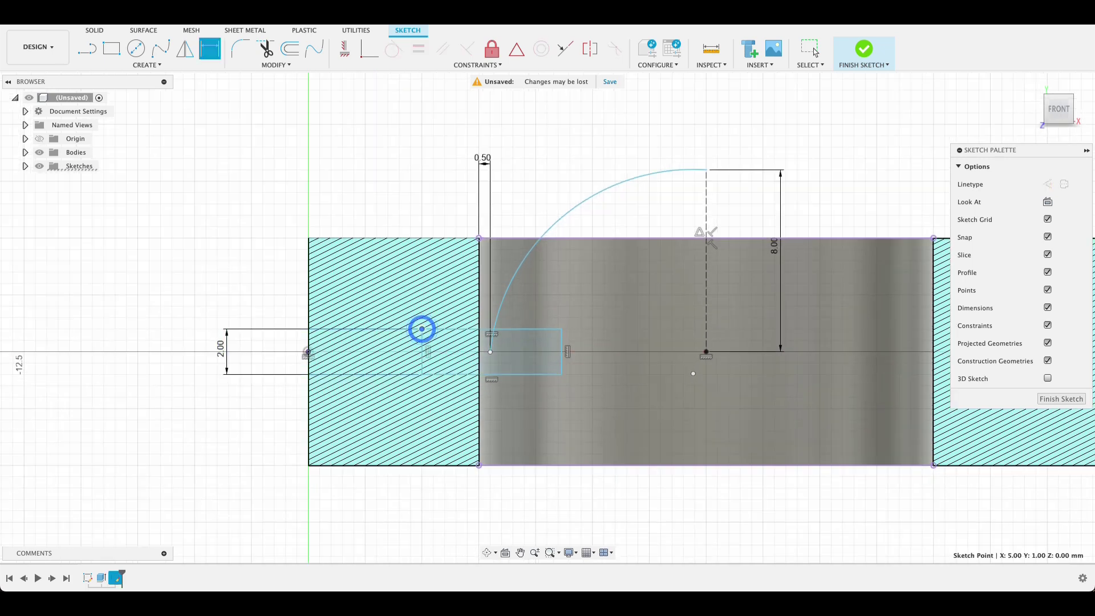
pyautogui.click(308, 352)
pyautogui.click(167, 344)
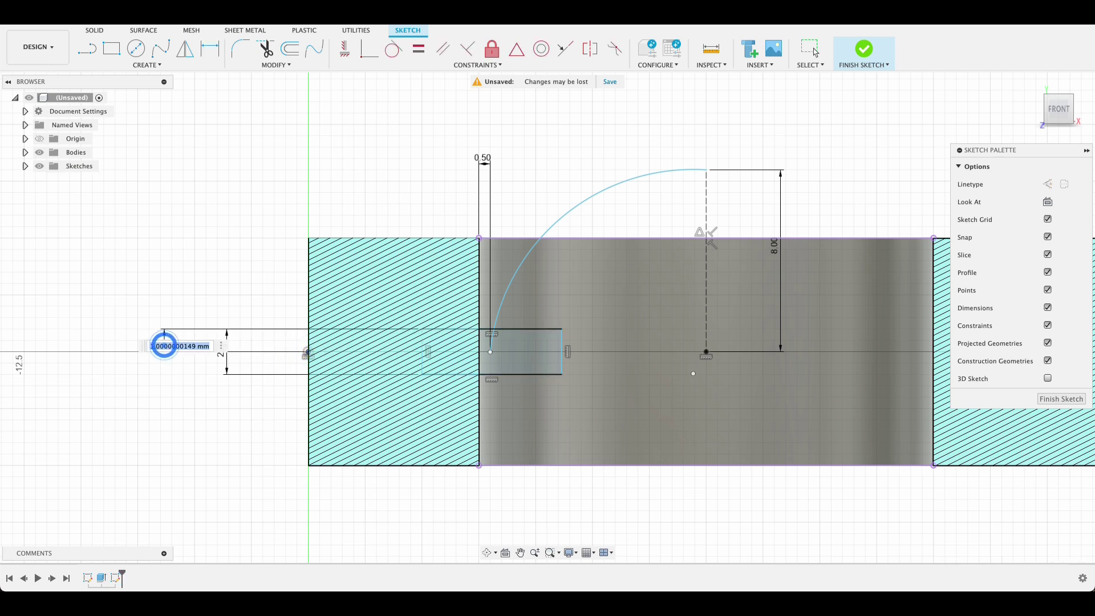
pyautogui.press('Return')
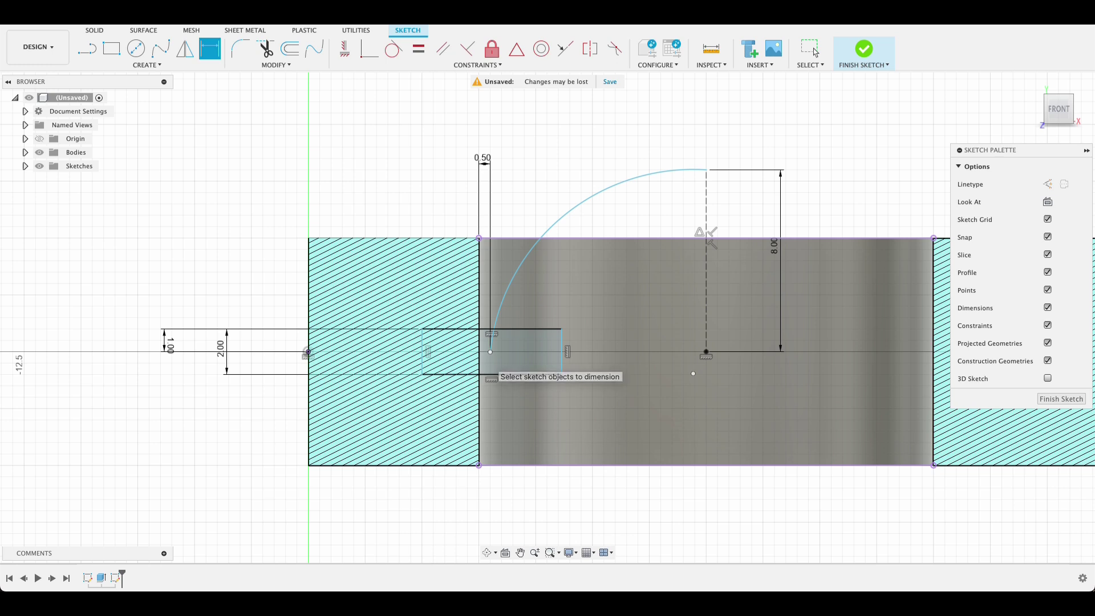
# Dimension the horizontal distance from the arc's lower endpoint to the rectangle's left side as 3 mm
pyautogui.click(490, 352)
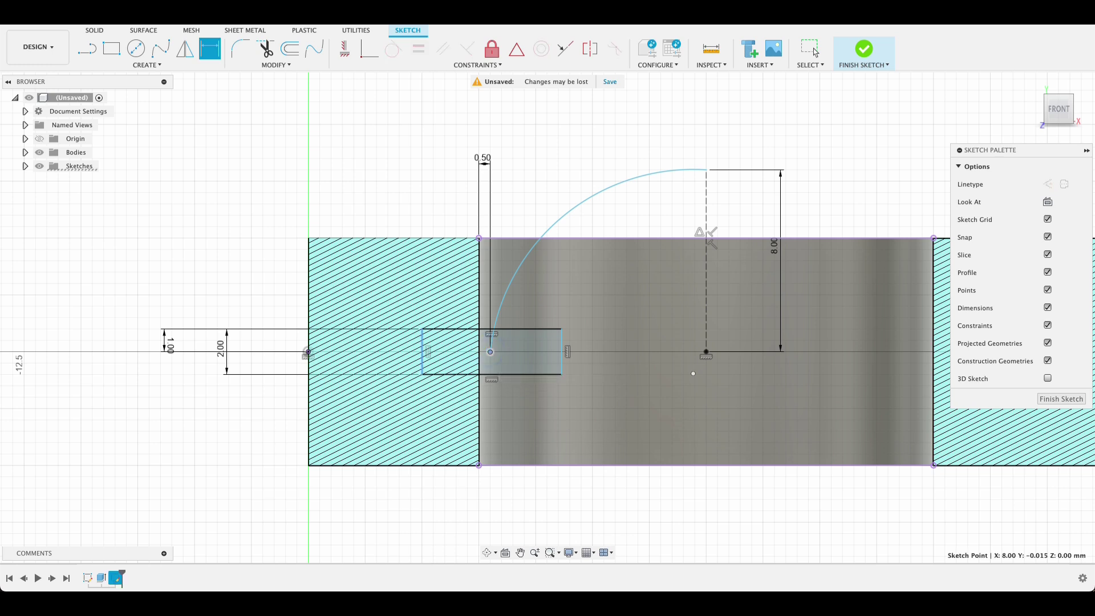
pyautogui.click(422, 350)
pyautogui.click(432, 200)
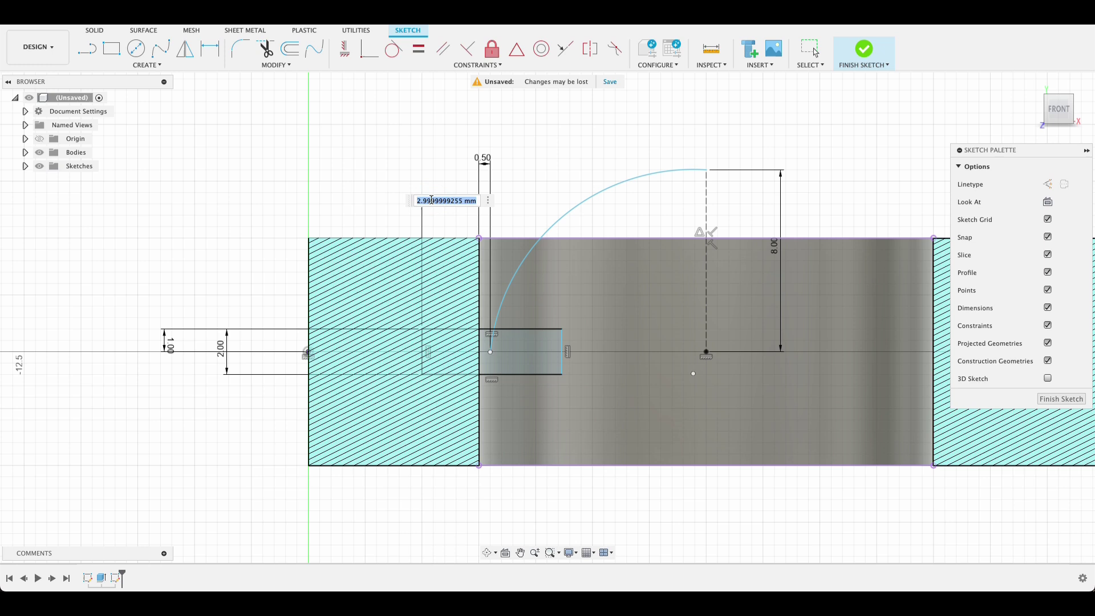
pyautogui.write('3')
pyautogui.press('Return')
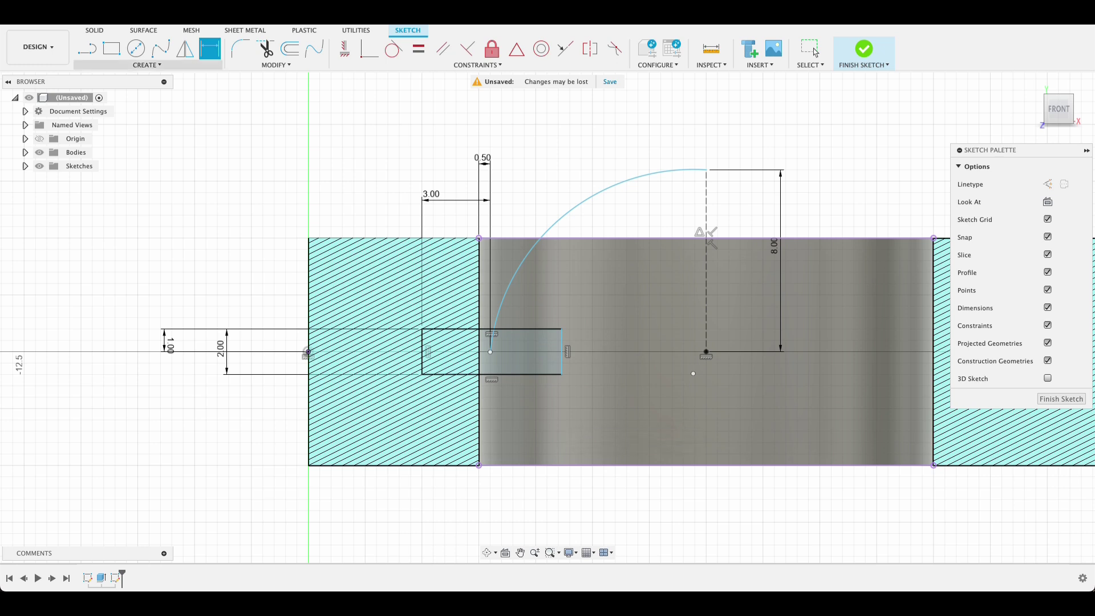
# Draw a horizontal line from the arc's upper endpoint, extending away from the arc past the 8 mm dimension
pyautogui.press('o')
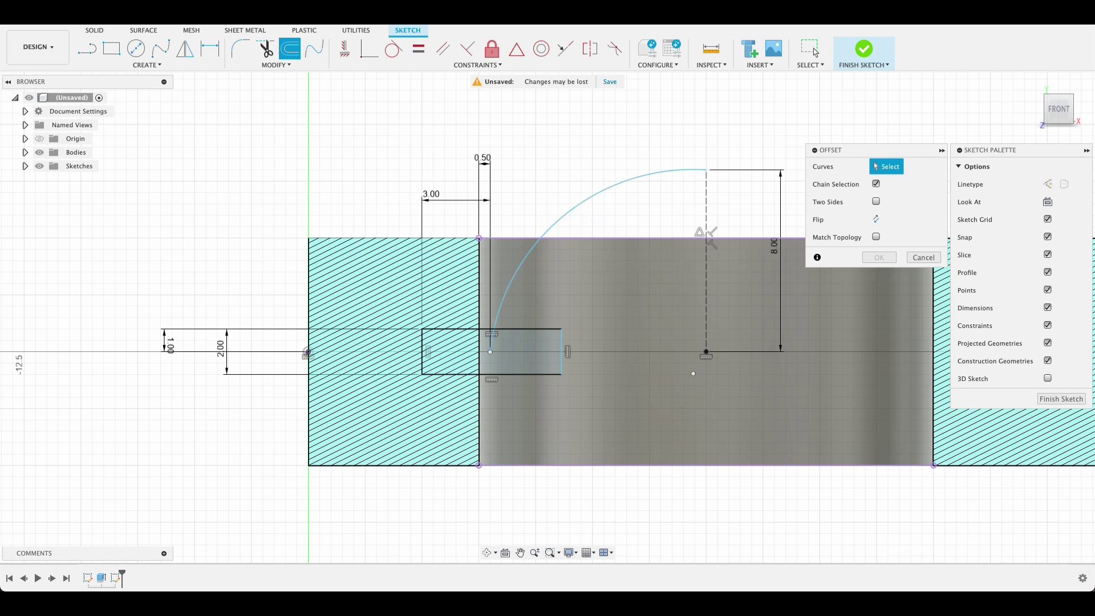
pyautogui.click(923, 257)
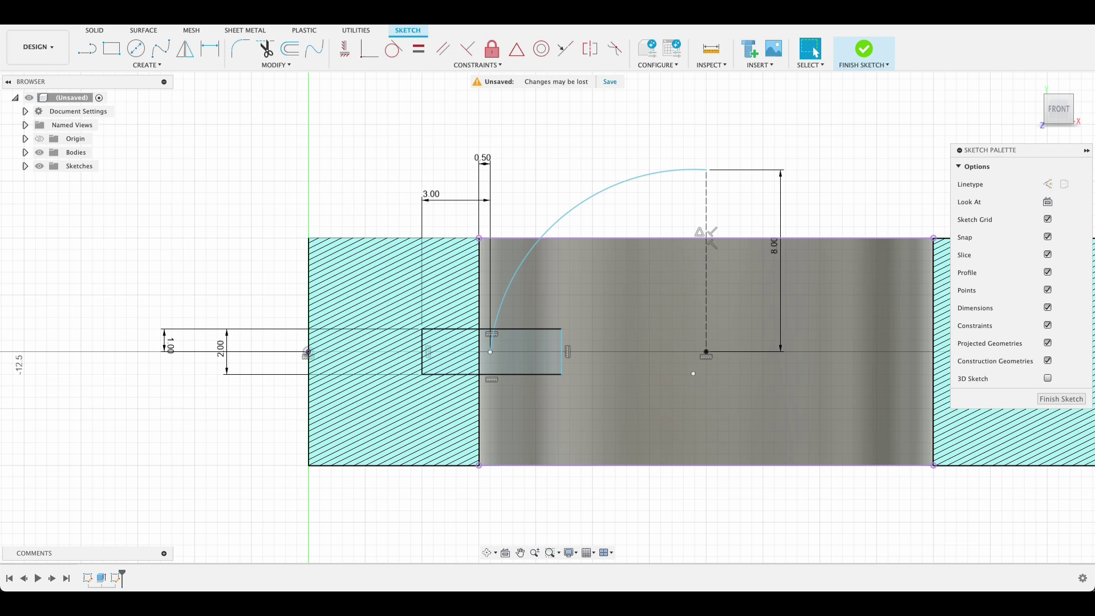
pyautogui.press('l')
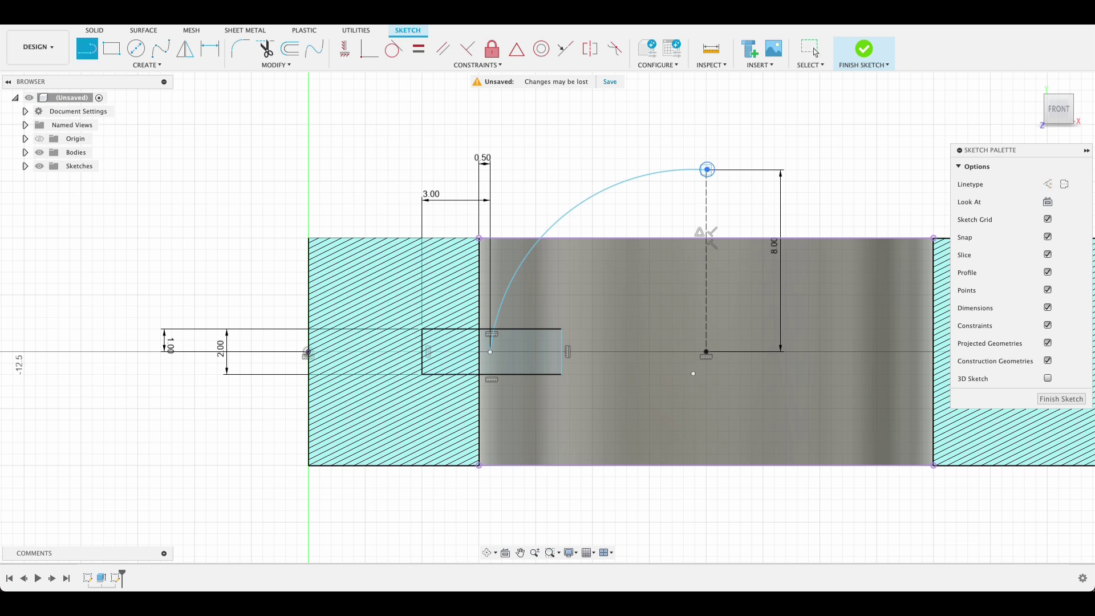
pyautogui.click(708, 169)
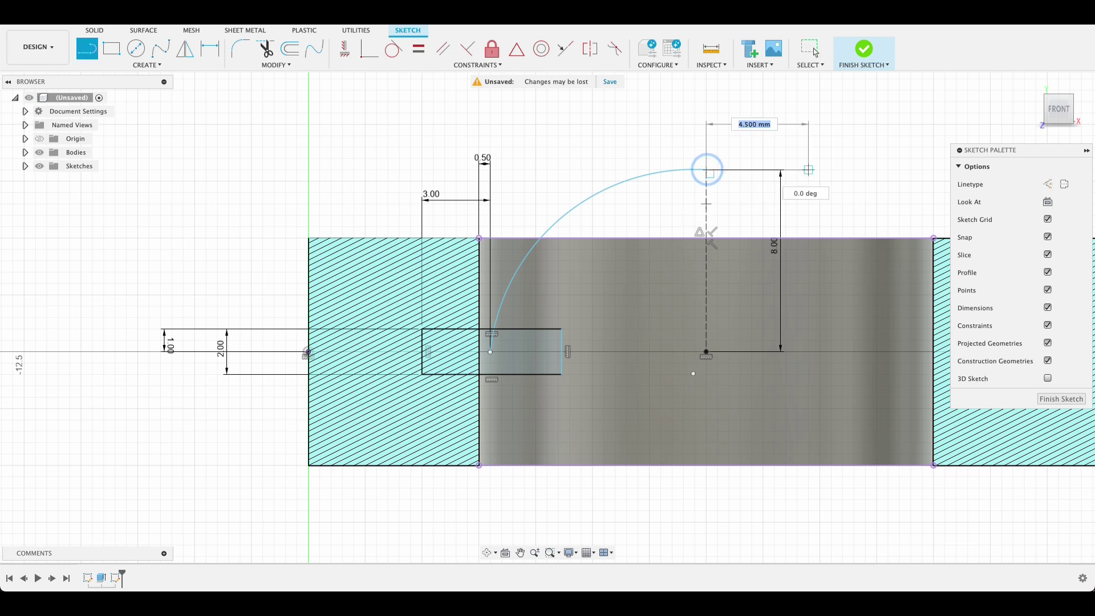
pyautogui.click(843, 169)
pyautogui.press('Escape')
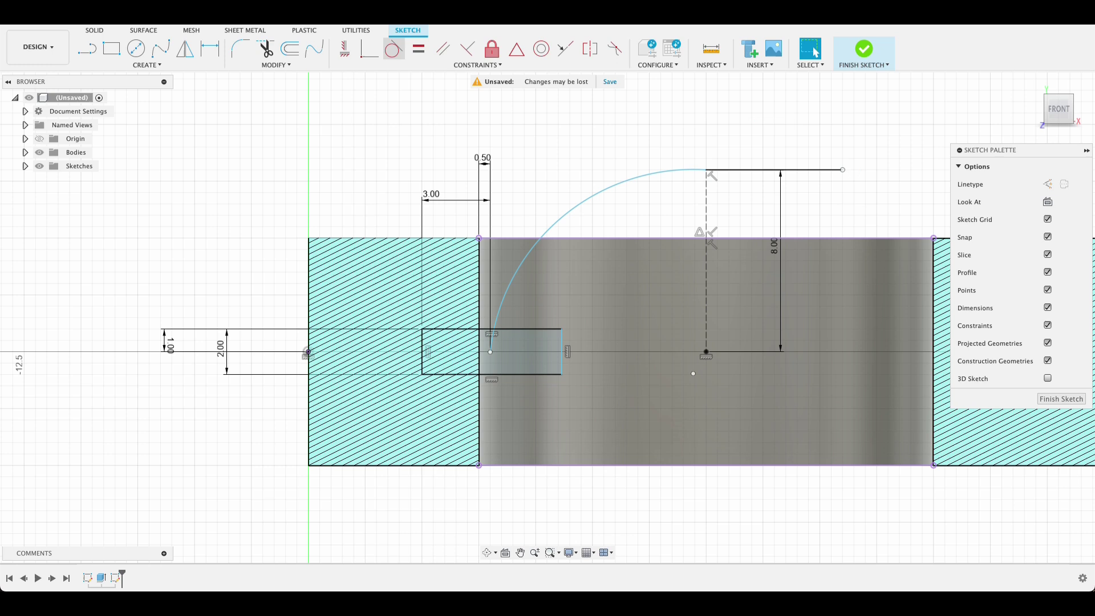
# Apply a tangent constraint between the arc and the horizontal line at its upper end
pyautogui.click(392, 49)
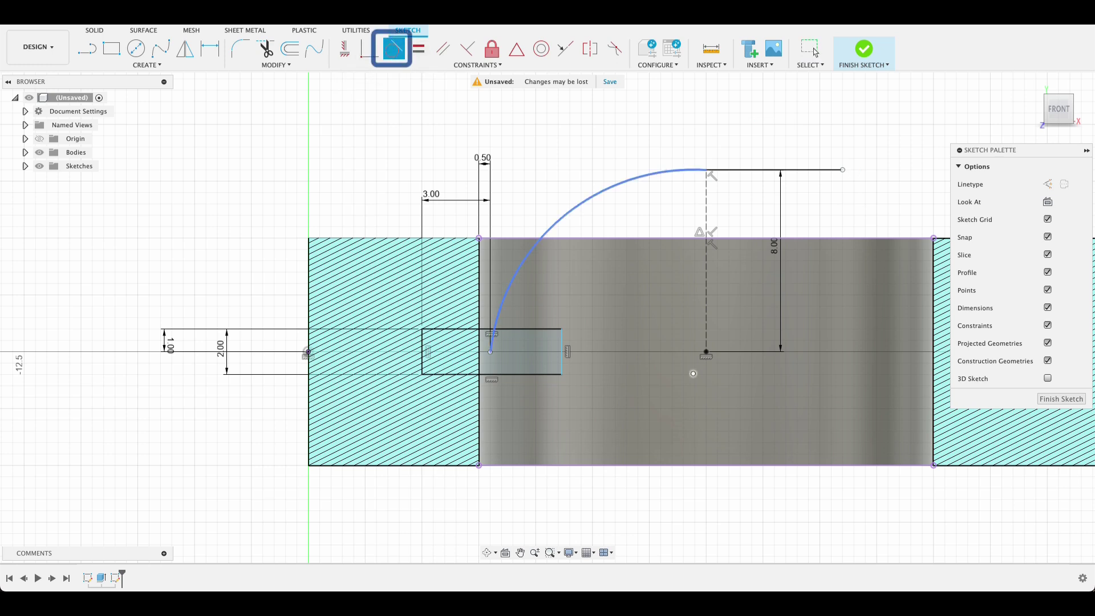
pyautogui.click(666, 172)
pyautogui.click(719, 170)
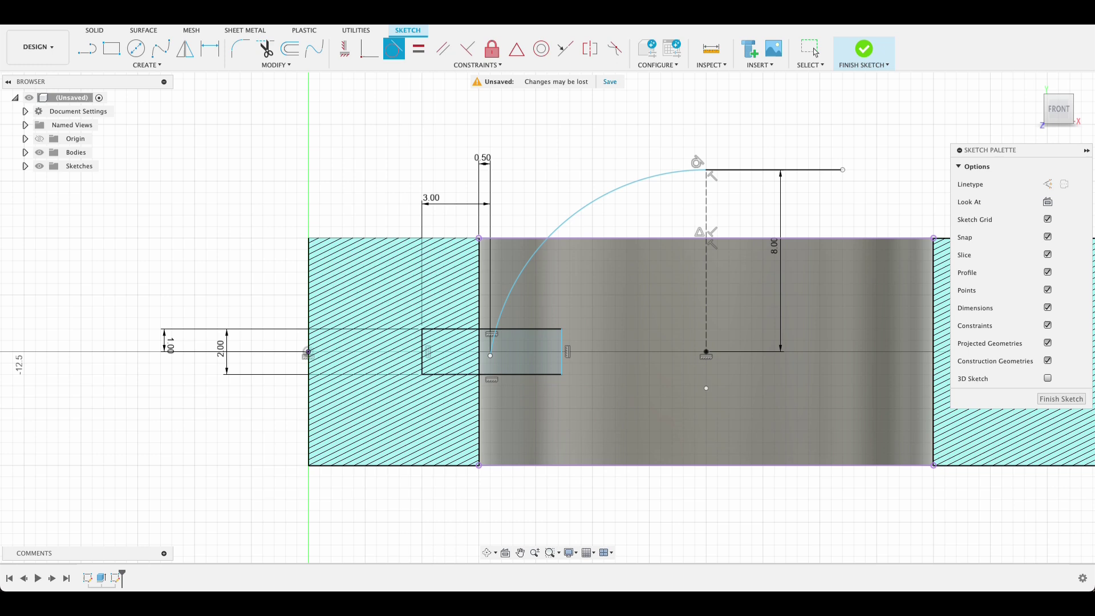
# Offset the chained arc and horizontal line 1.5 mm toward the inside of the arc
pyautogui.click(290, 47)
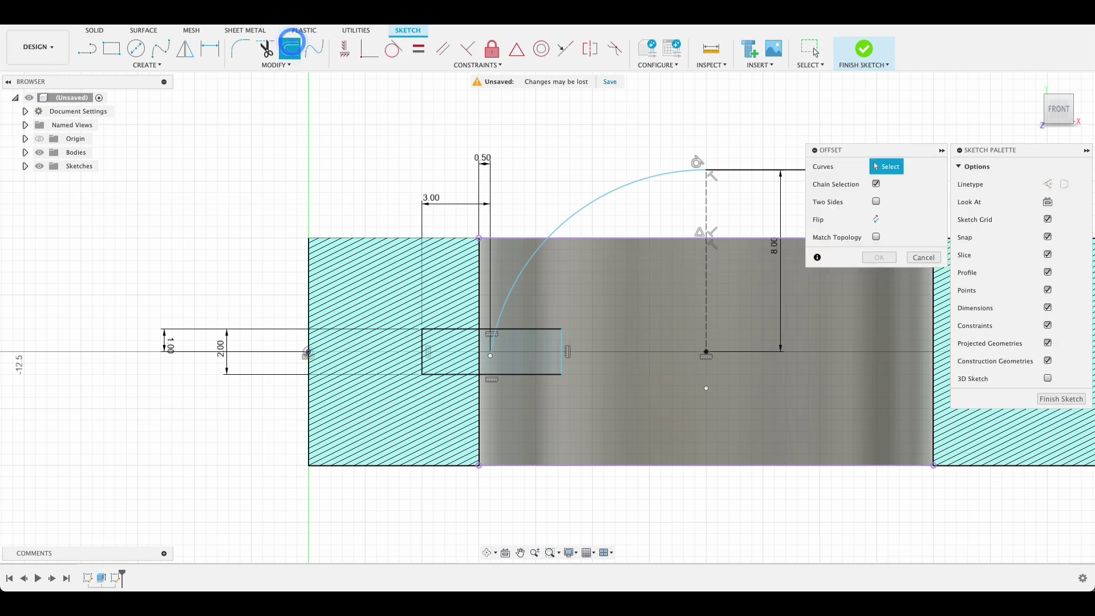
pyautogui.click(559, 197)
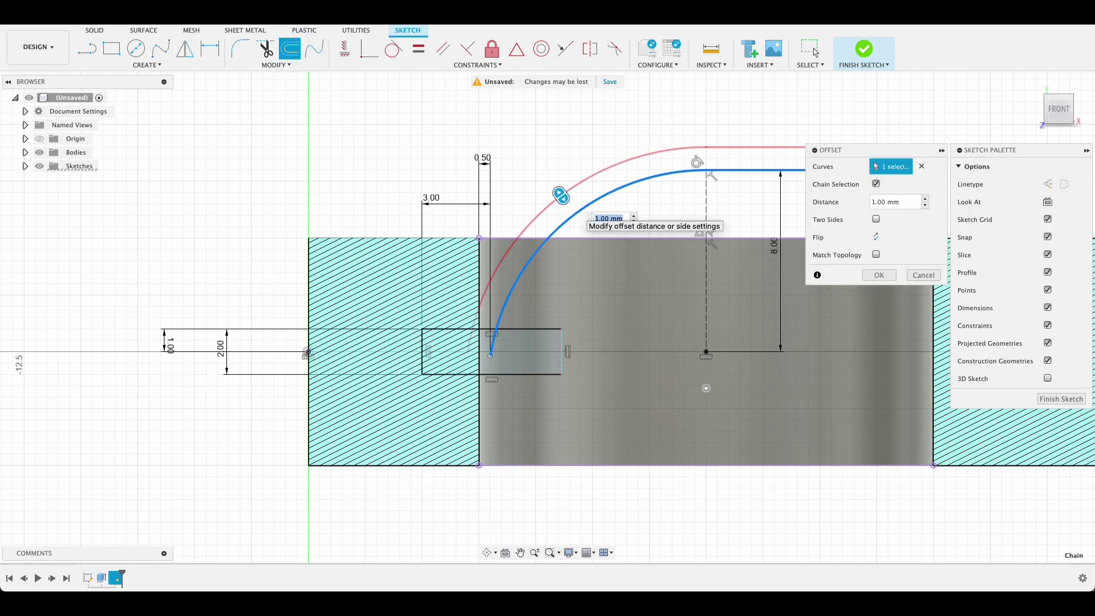
pyautogui.write('-1/5')
pyautogui.press('Return')
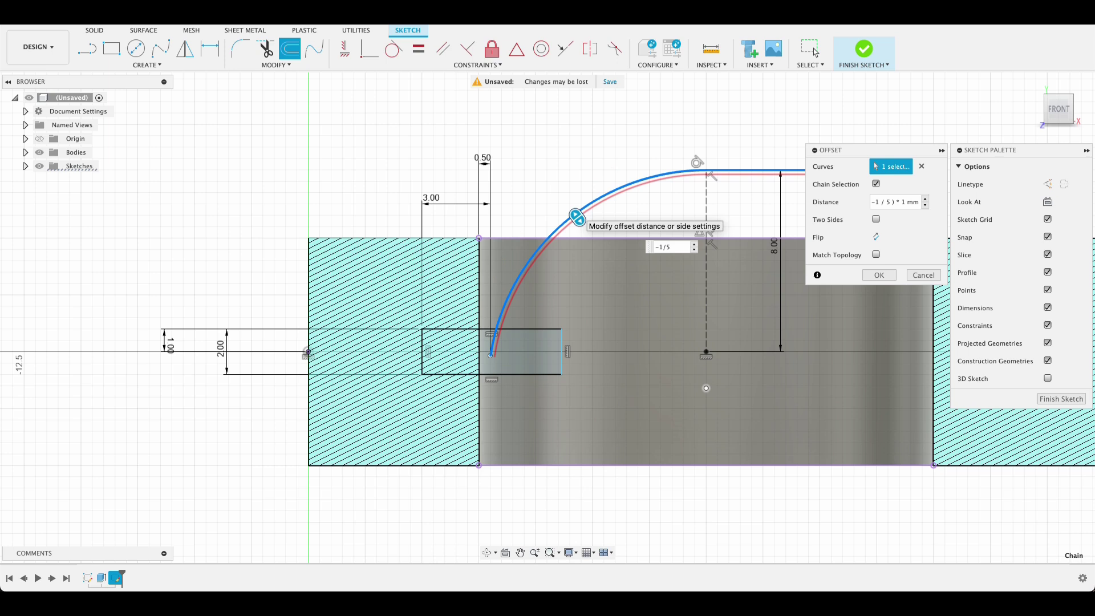
pyautogui.press('BackSpace')
pyautogui.write('.')
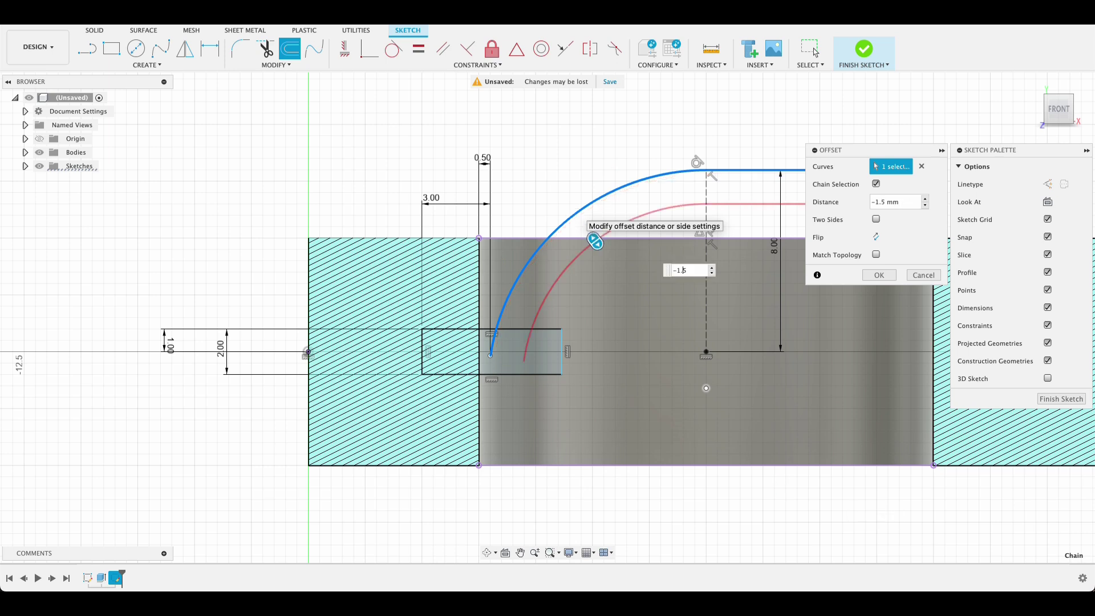
pyautogui.click(816, 53)
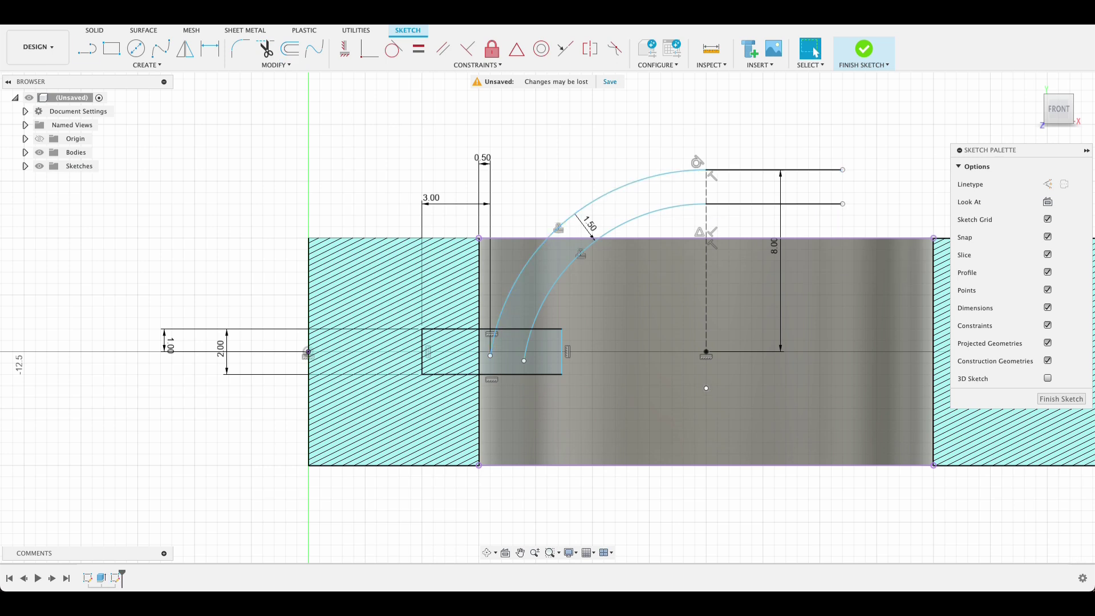
# Connect the two arcs' upper ends with a vertical line, and draw another from the inner arc down to the rectangle's lower edge
pyautogui.press('l')
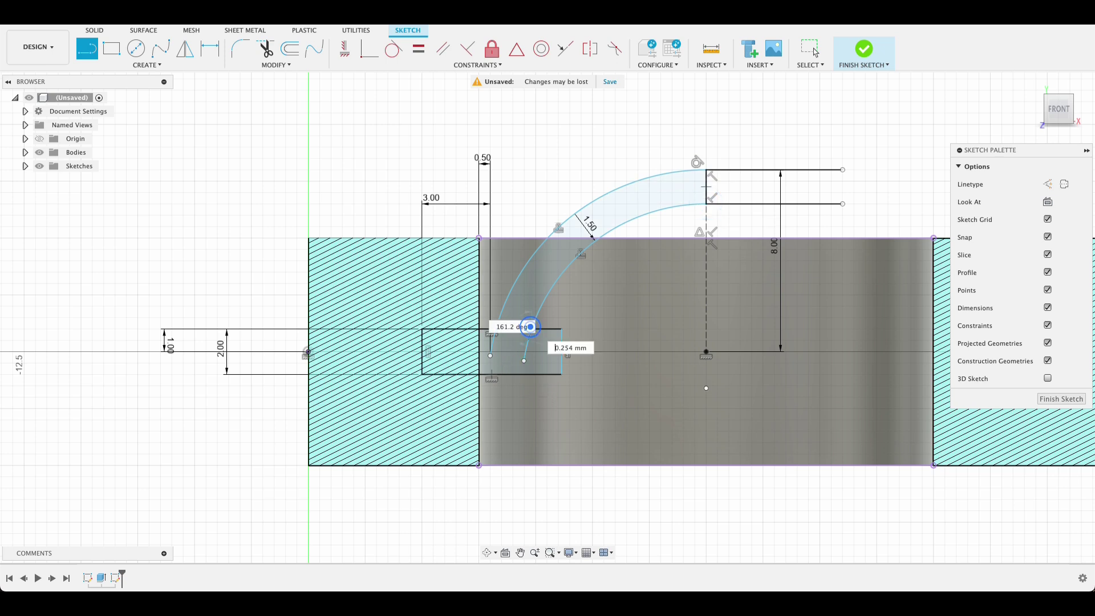
pyautogui.press('Escape')
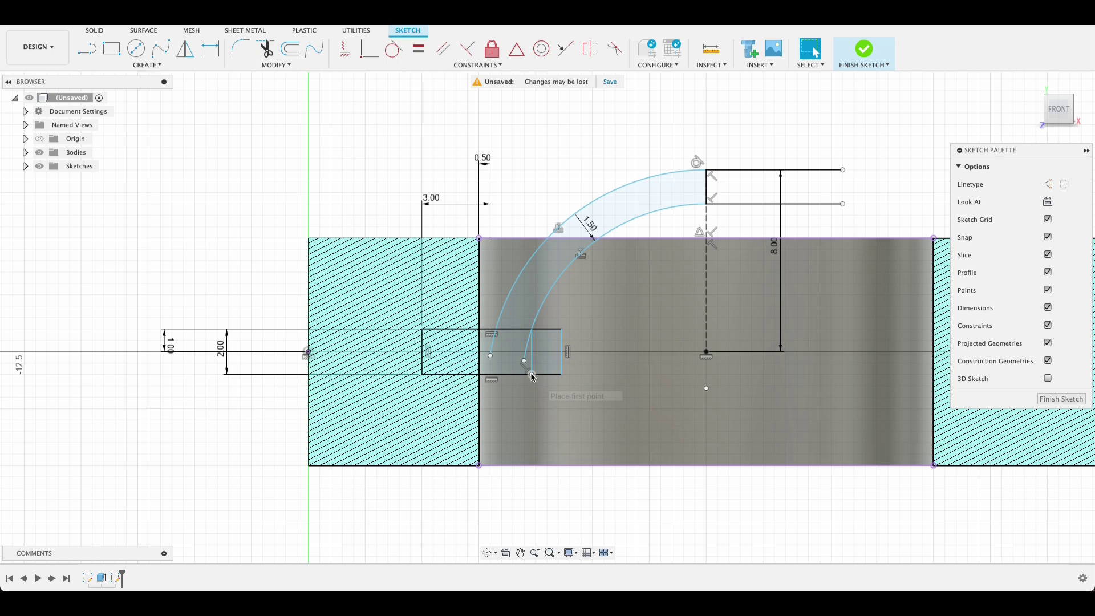
# Trim the rectangle beyond the short vertical line, both arc ends inside the rectangle, and its upper edge between the arcs
pyautogui.press('t')
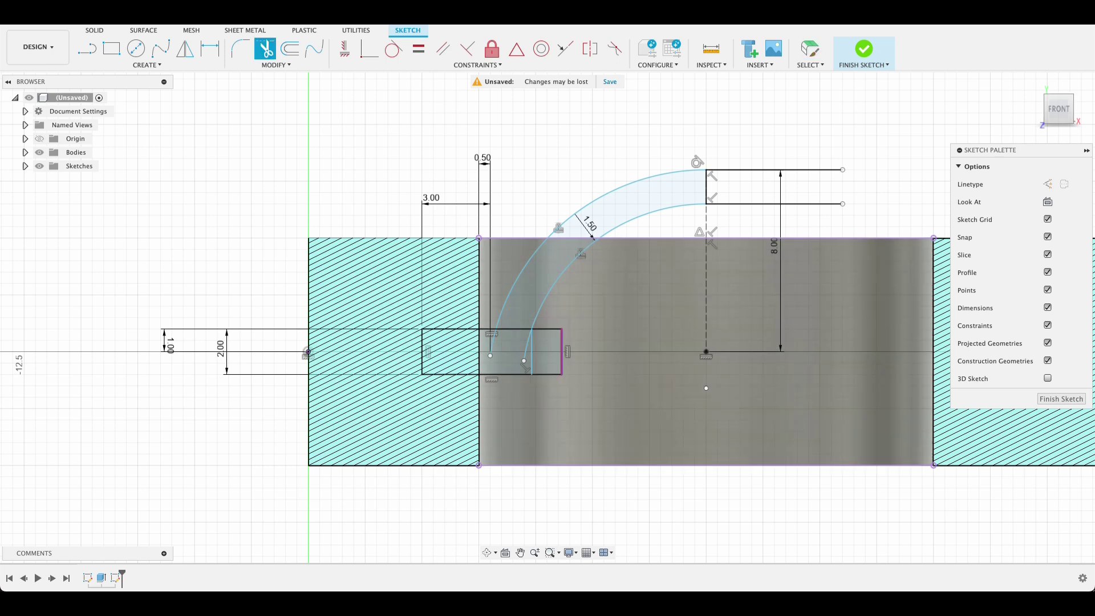
pyautogui.click(563, 354)
pyautogui.click(550, 329)
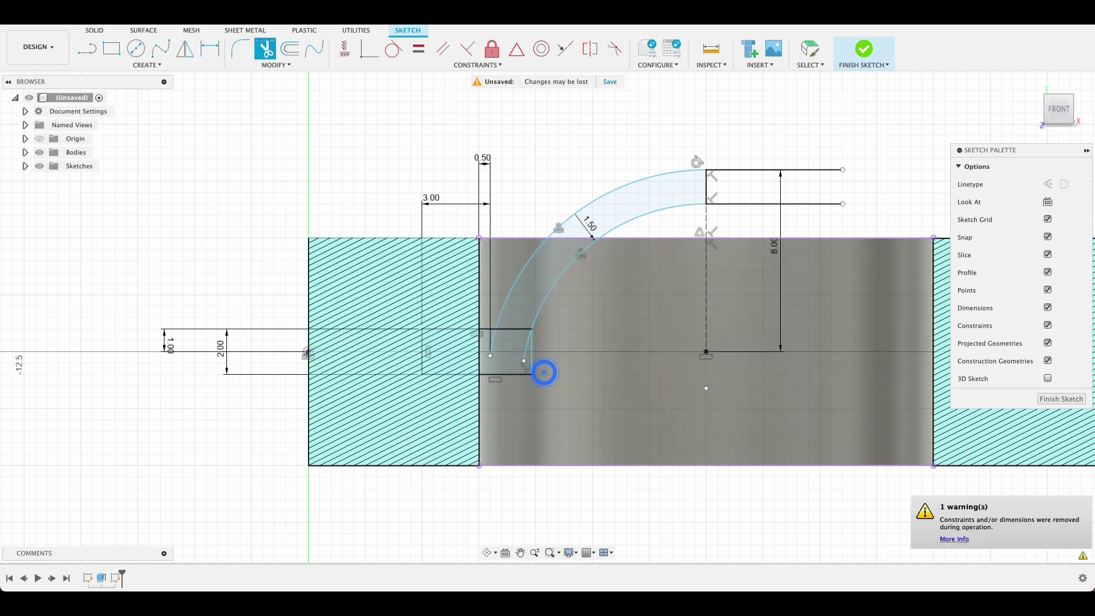
pyautogui.click(525, 345)
pyautogui.click(491, 339)
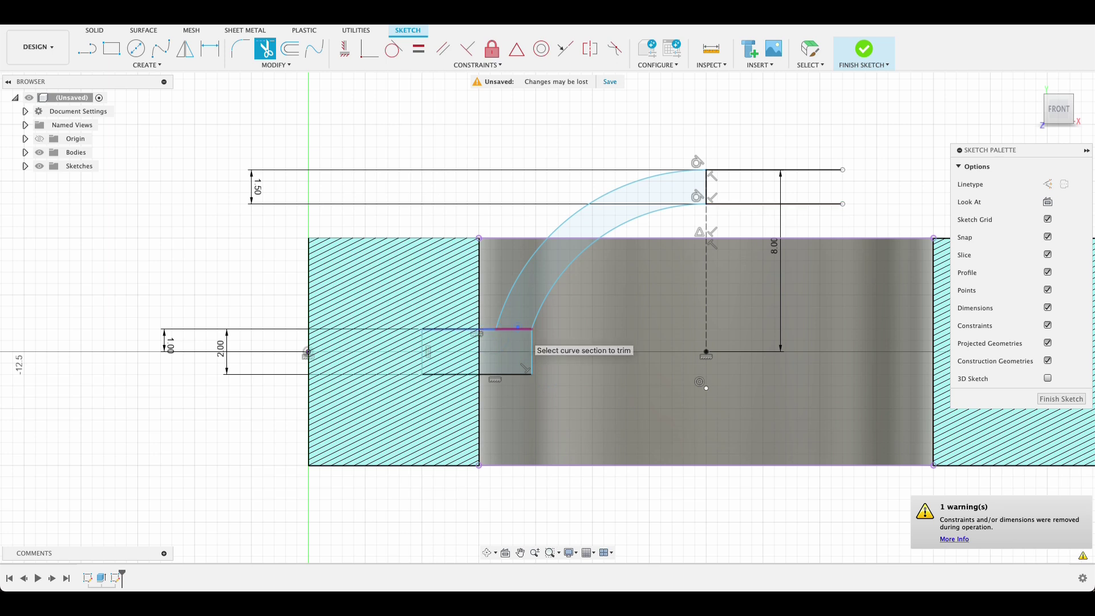
pyautogui.click(518, 328)
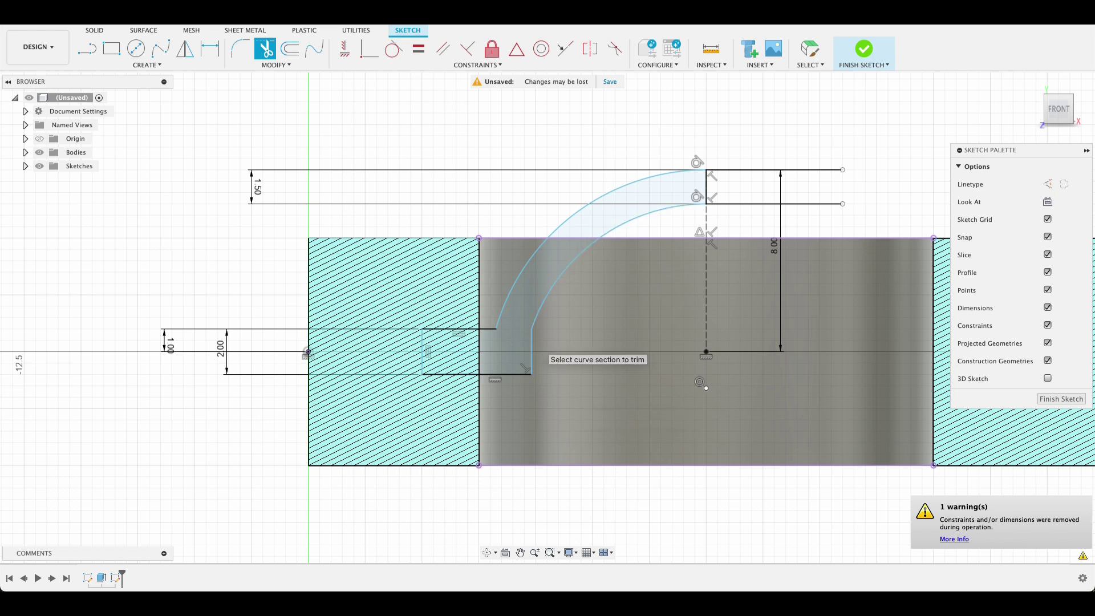
# Apply a tangent constraint between the short vertical line and the inner arc
pyautogui.click(393, 49)
pyautogui.click(531, 353)
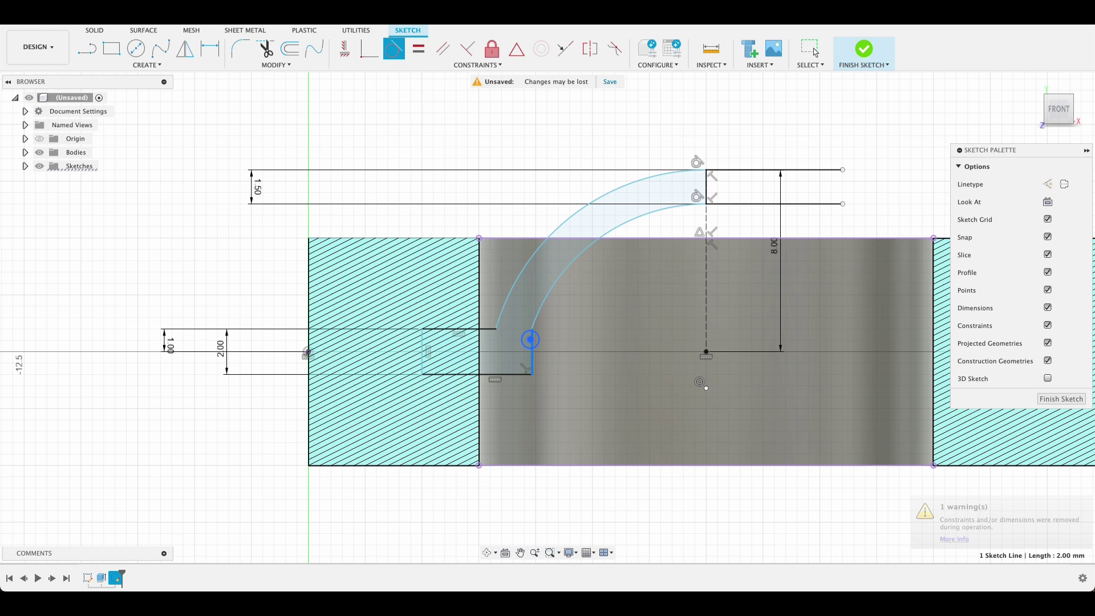
pyautogui.click(537, 320)
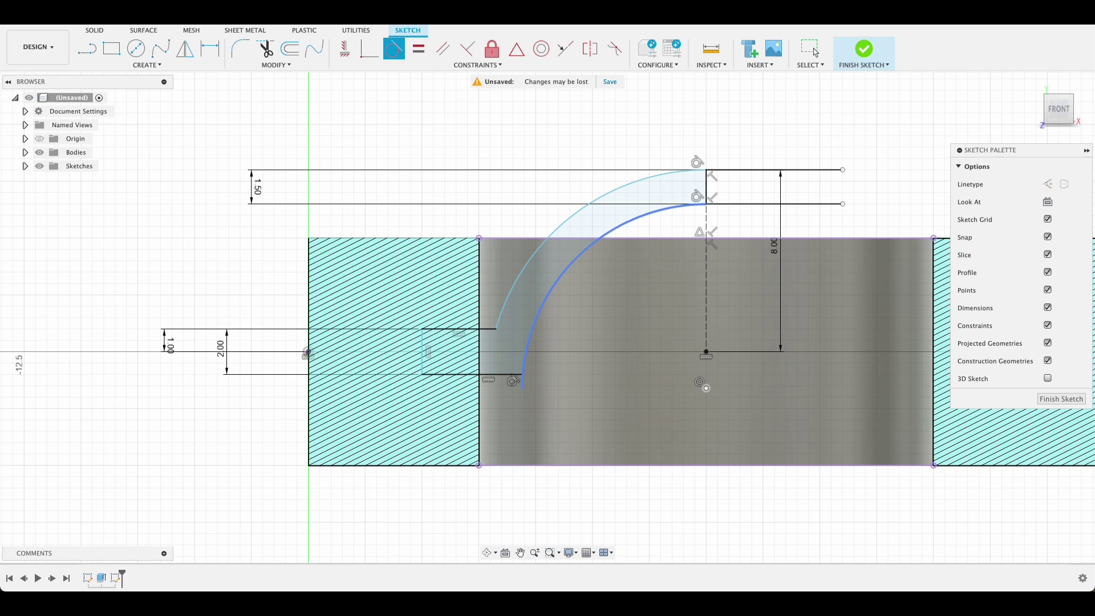
# Trim away the leftover short vertical line and extend the rectangle's lower edge to the inner arc with a tiny line
pyautogui.press('t')
pyautogui.scroll(10, 524, 383)
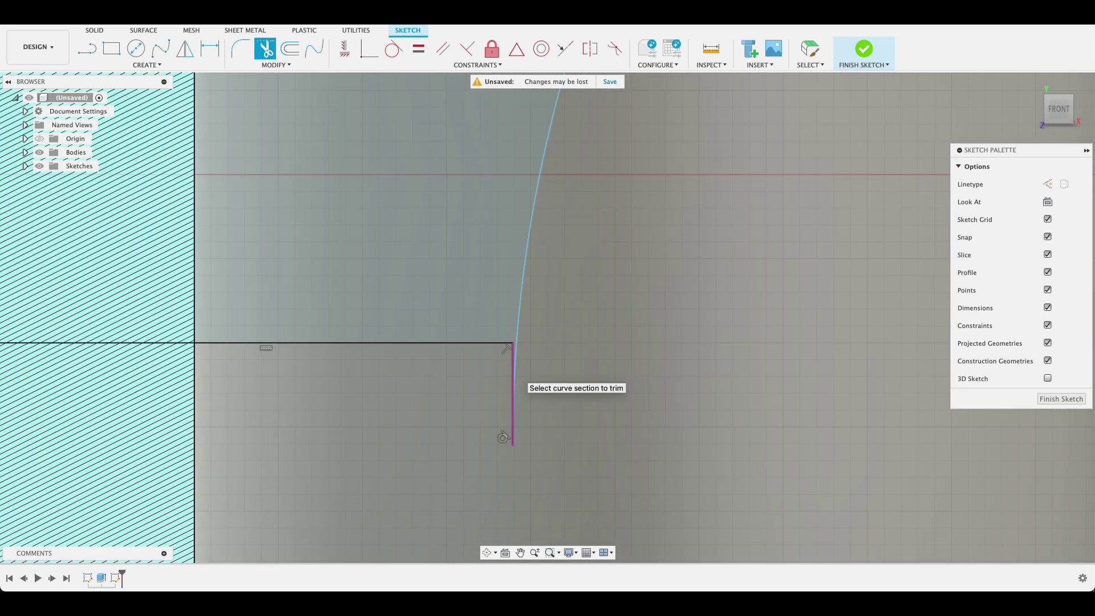
pyautogui.click(507, 384)
pyautogui.press('l')
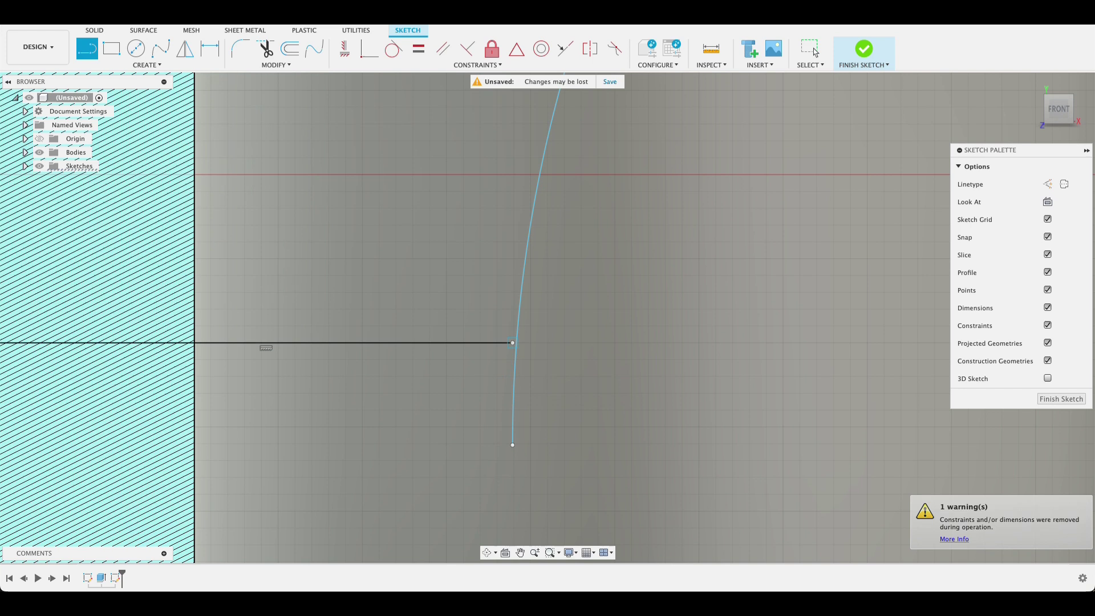
pyautogui.click(513, 343)
pyautogui.scroll(5, 513, 343)
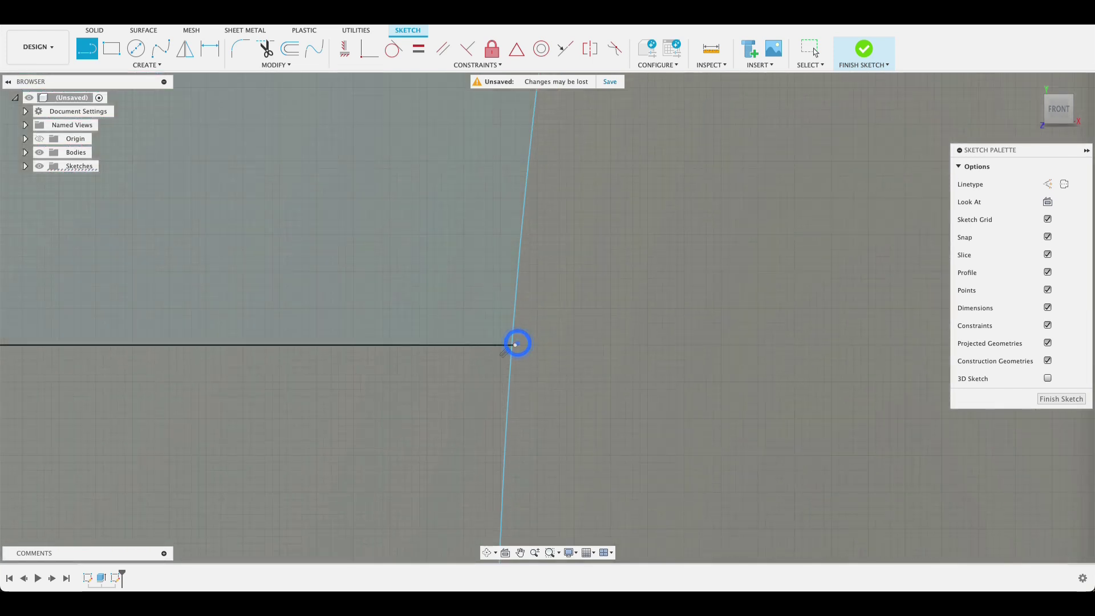
pyautogui.click(515, 344)
pyautogui.press('Escape')
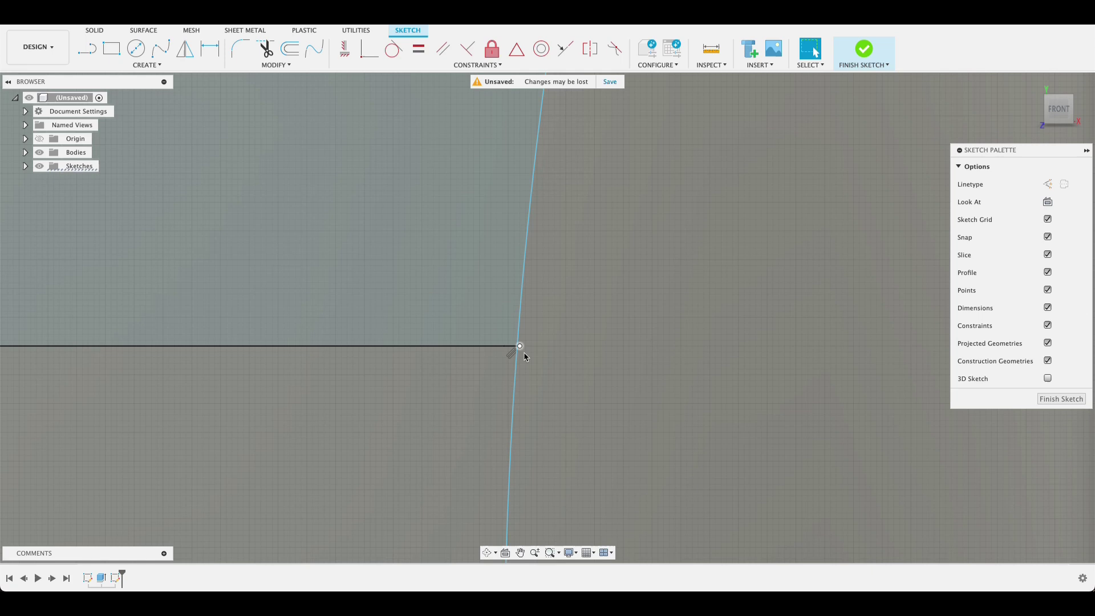
# Trim the inner arc below the rectangle's lower edge and the edge's overhang past the arc, and finish the sketch
pyautogui.press('t')
pyautogui.click(516, 367)
pyautogui.scroll(2, 516, 366)
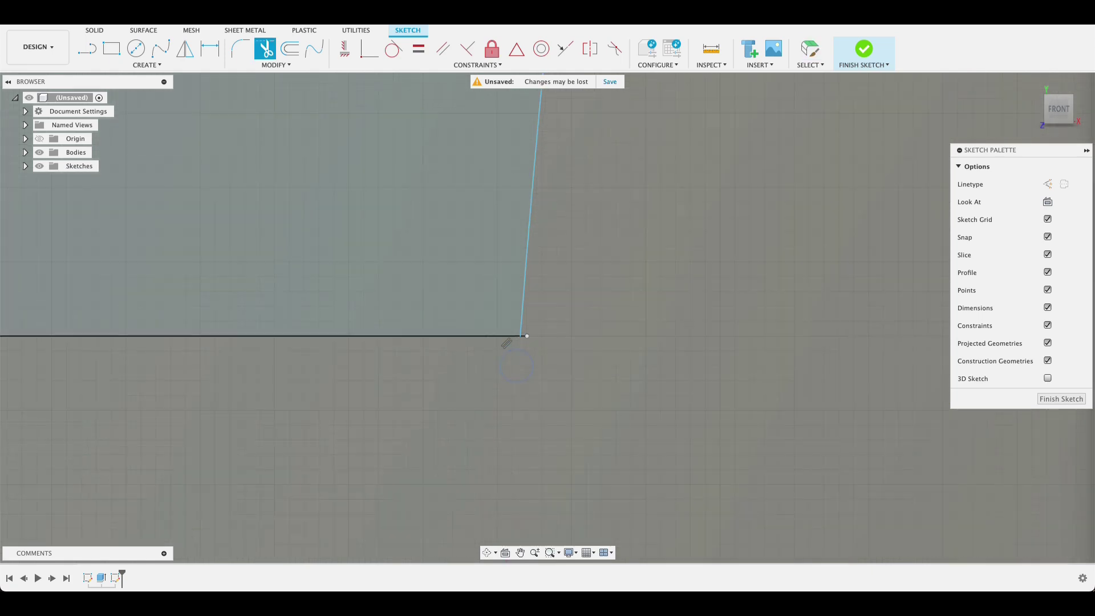
pyautogui.click(474, 337)
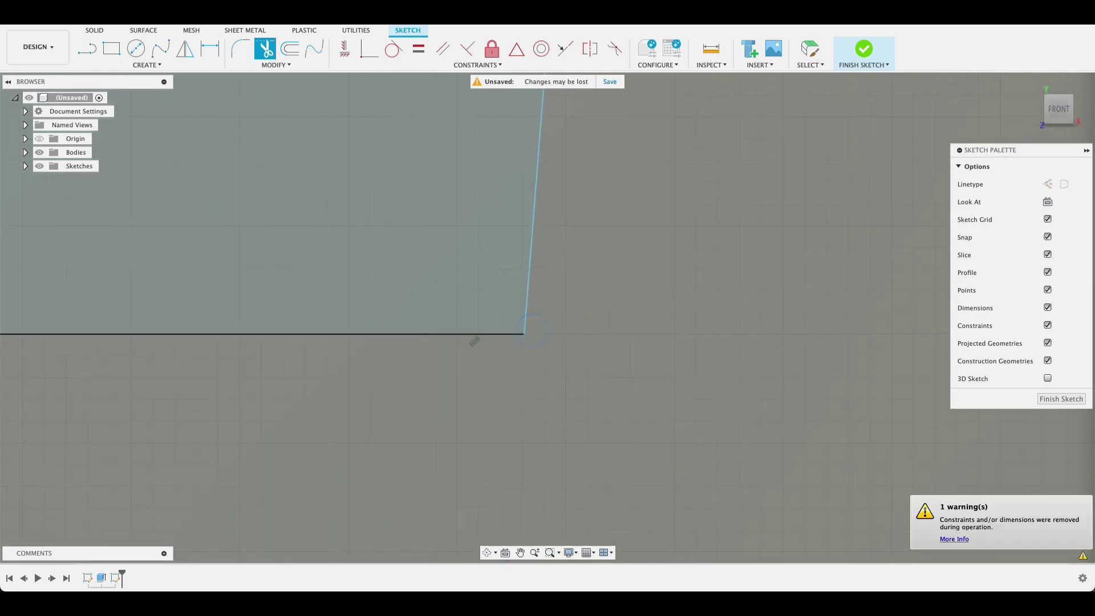
pyautogui.scroll(-4, 540, 342)
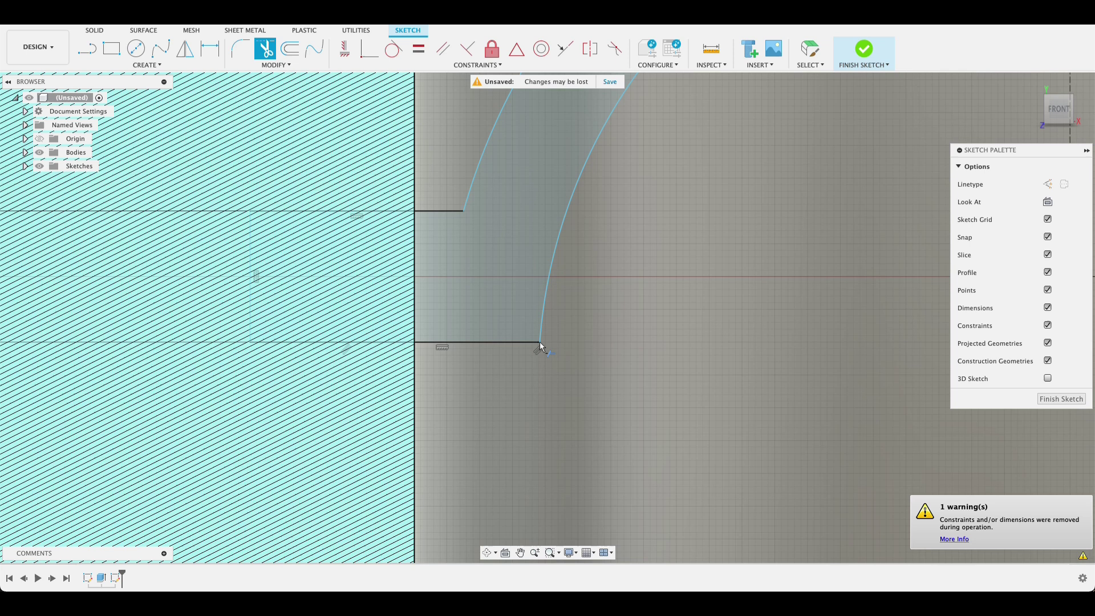
pyautogui.scroll(-5, 540, 344)
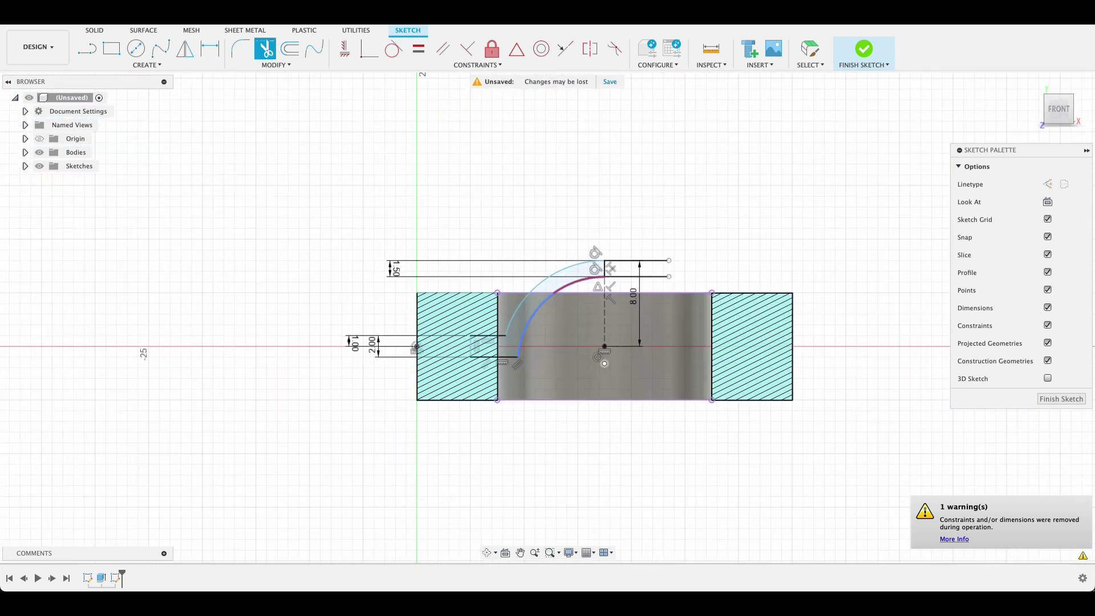
pyautogui.click(1052, 399)
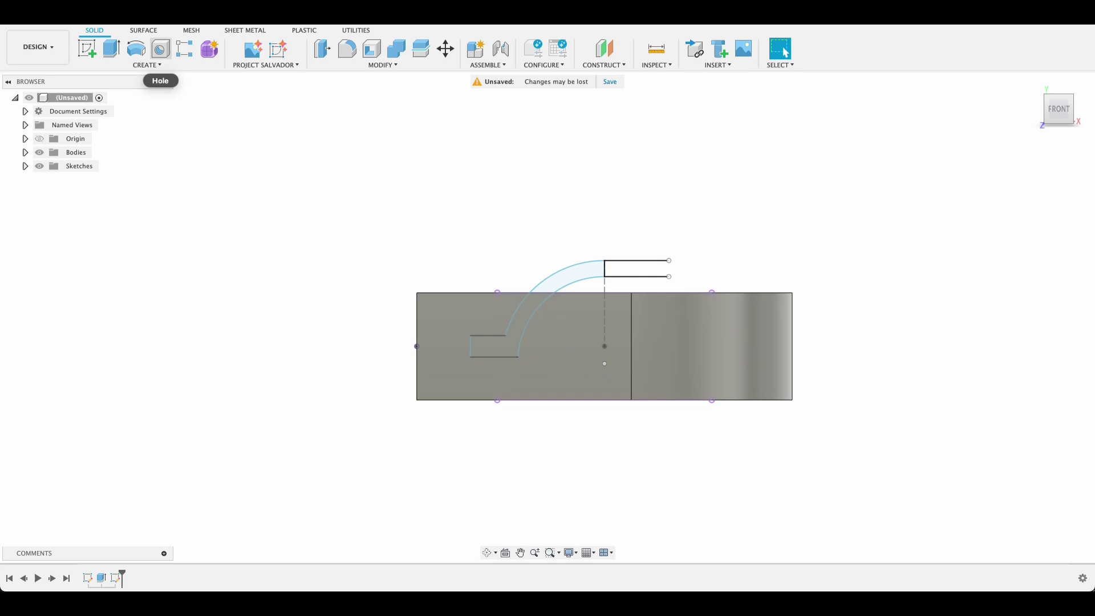
# Revolve both regions of the dome profile 360 degrees around the dashed vertical centerline as a cut in the block
pyautogui.click(135, 49)
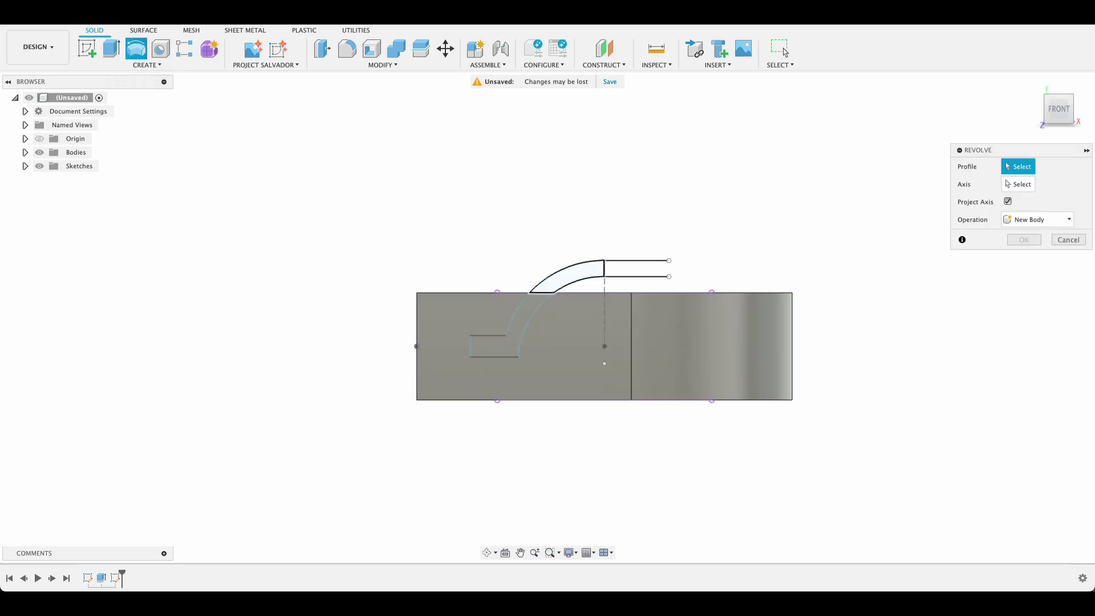
pyautogui.click(566, 274)
pyautogui.click(539, 300)
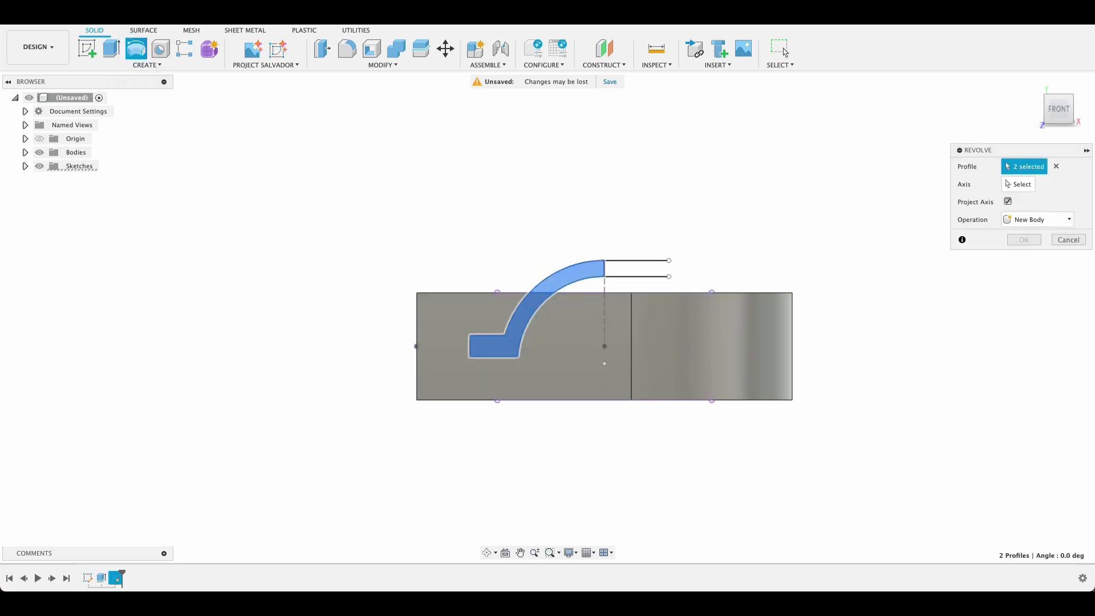
pyautogui.keyDown('shift'); pyautogui.moveTo(540, 300); pyautogui.dragTo(518, 344, button='middle'); pyautogui.keyUp('shift')
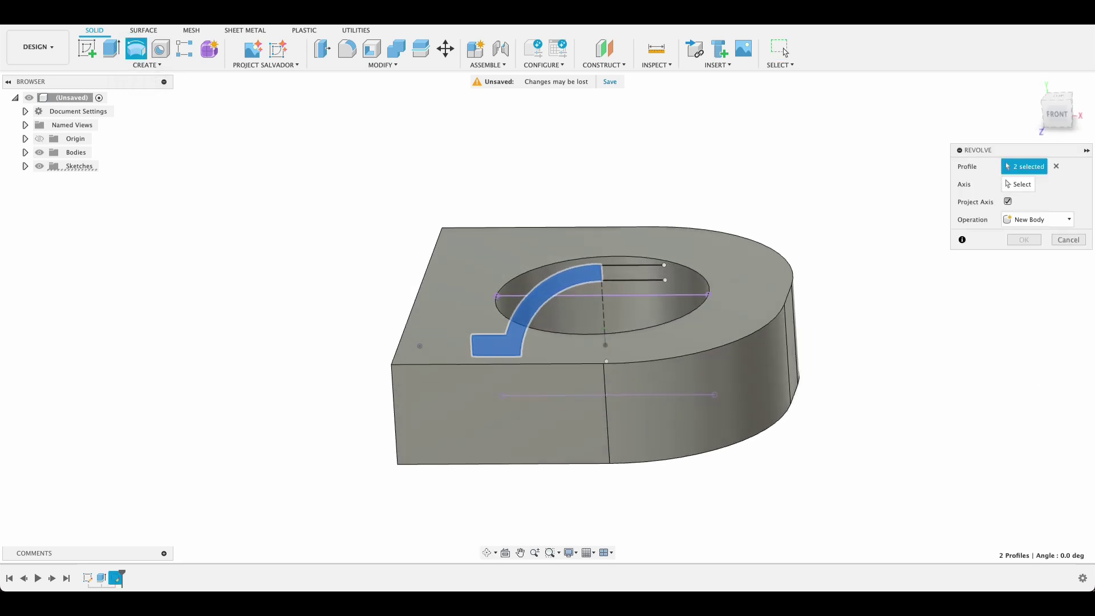
pyautogui.click(1008, 183)
pyautogui.click(603, 307)
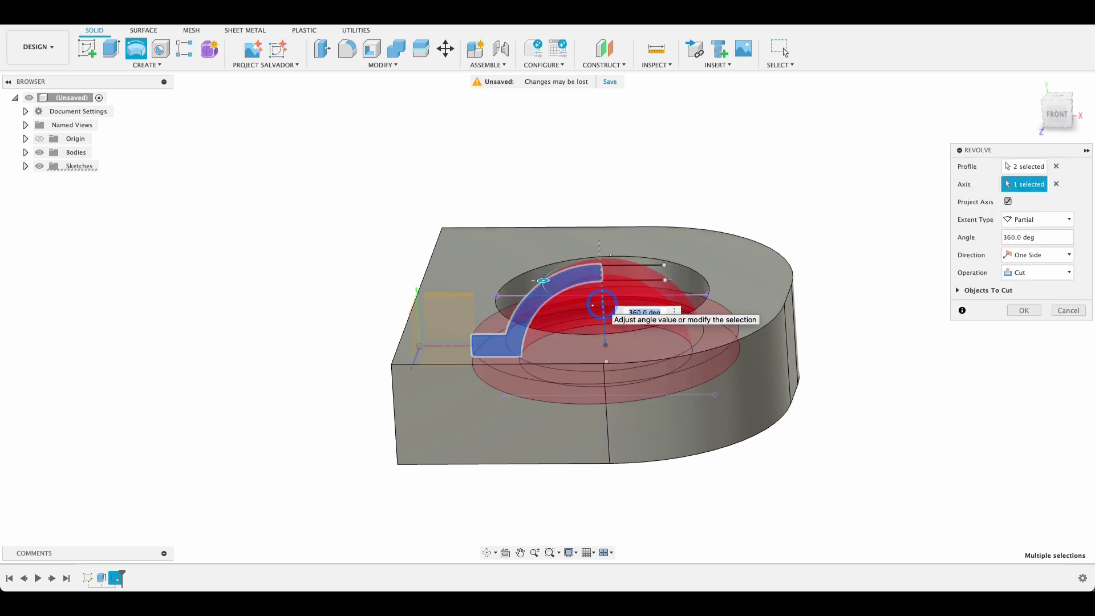
pyautogui.keyDown('shift'); pyautogui.moveTo(543, 283); pyautogui.dragTo(542, 250, button='middle'); pyautogui.keyUp('shift')
pyautogui.keyDown('shift'); pyautogui.moveTo(609, 356); pyautogui.dragTo(612, 365, button='middle'); pyautogui.keyUp('shift')
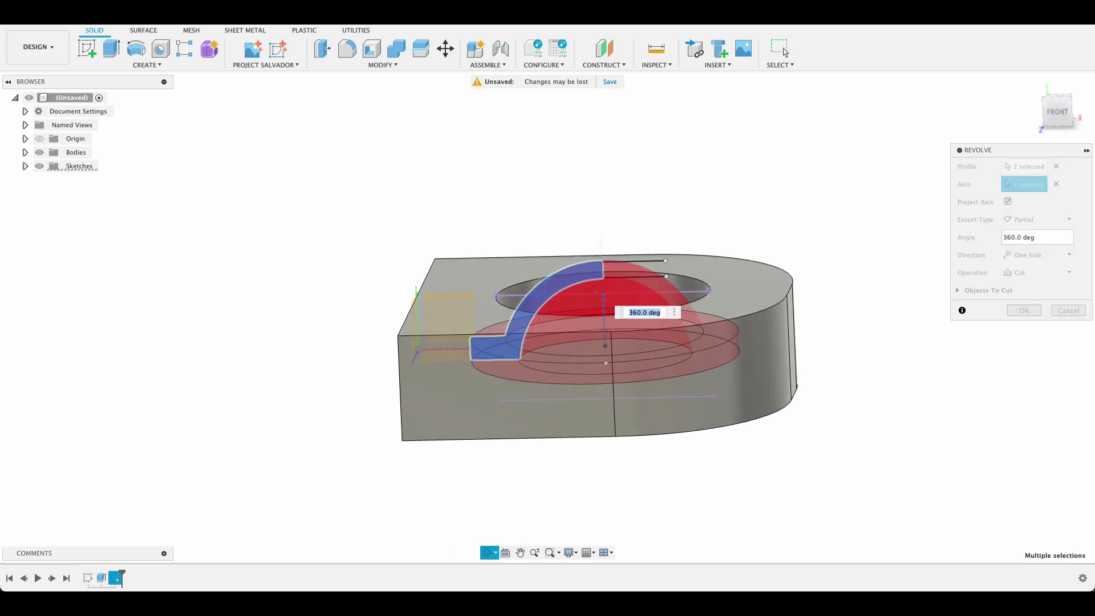
pyautogui.scroll(5, 577, 272)
pyautogui.scroll(3, 577, 272)
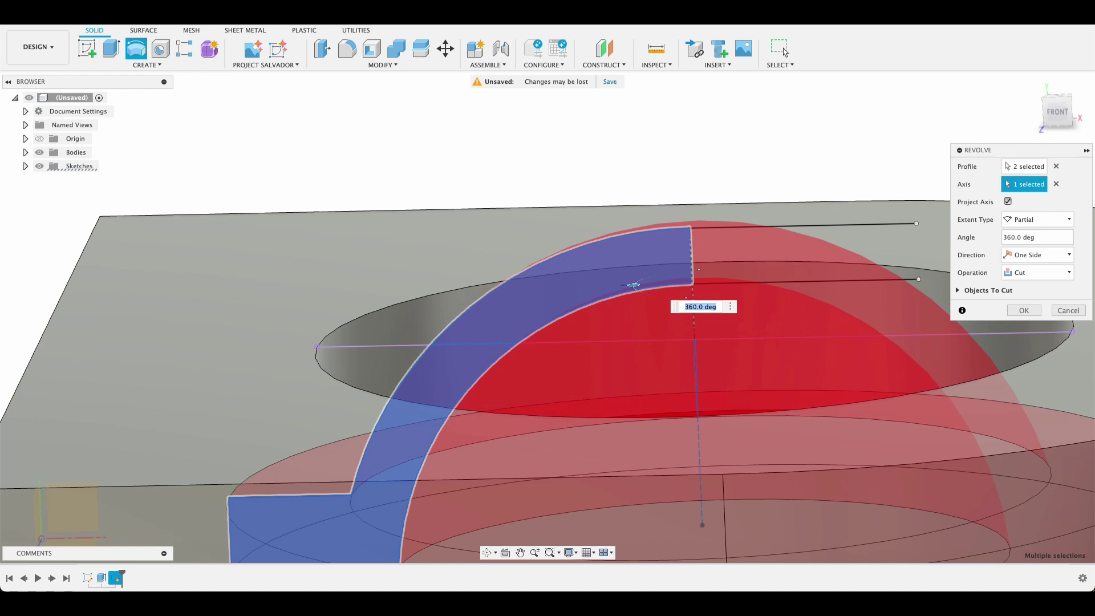
pyautogui.scroll(4, 687, 291)
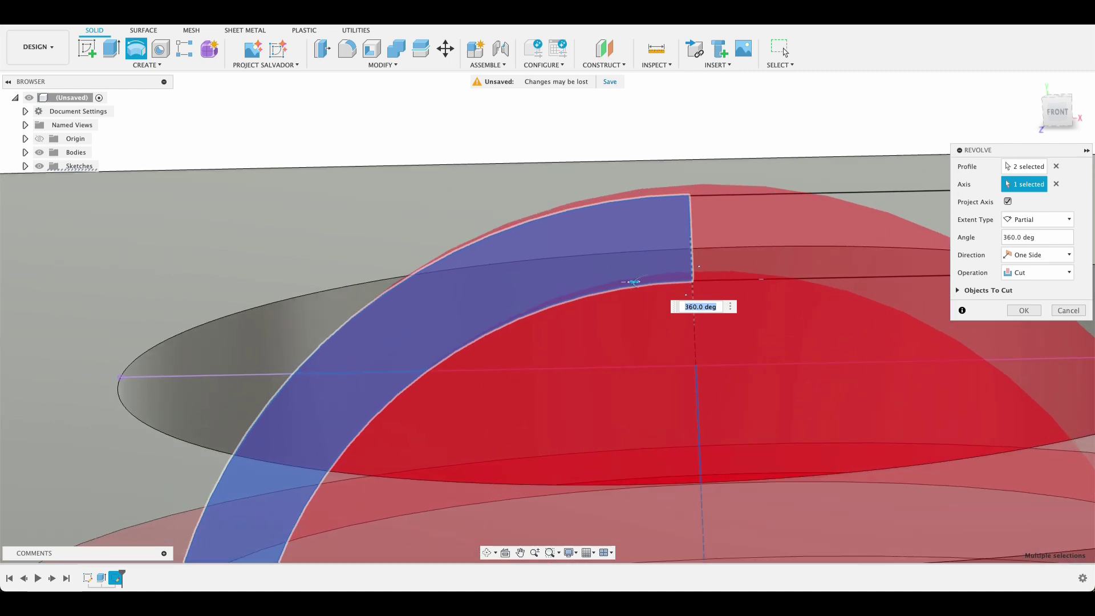
pyautogui.scroll(-6, 682, 290)
pyautogui.scroll(-3, 684, 293)
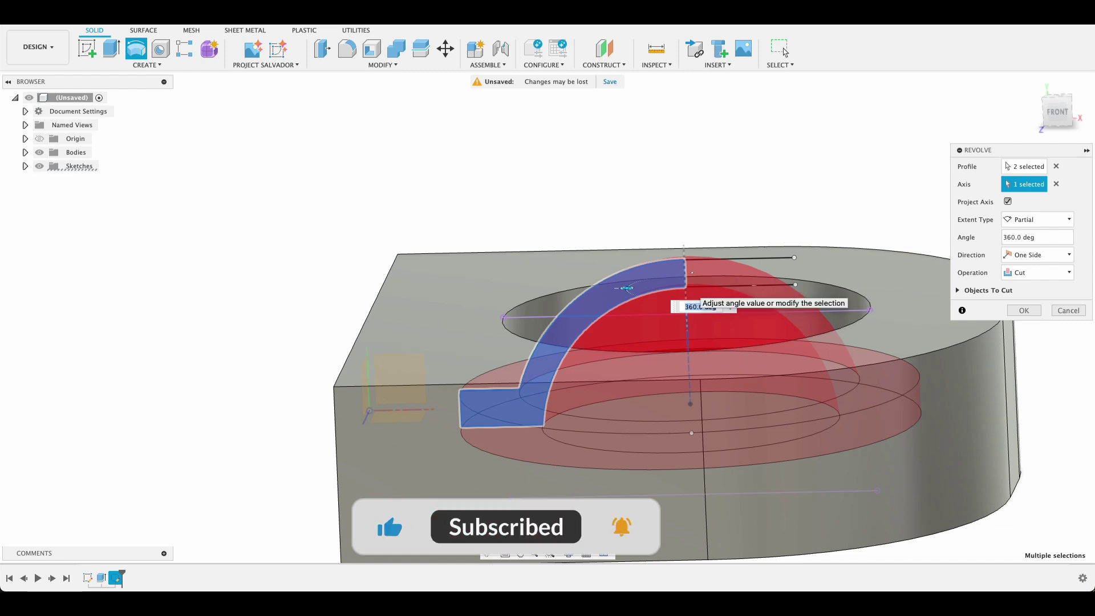
pyautogui.scroll(1, 683, 293)
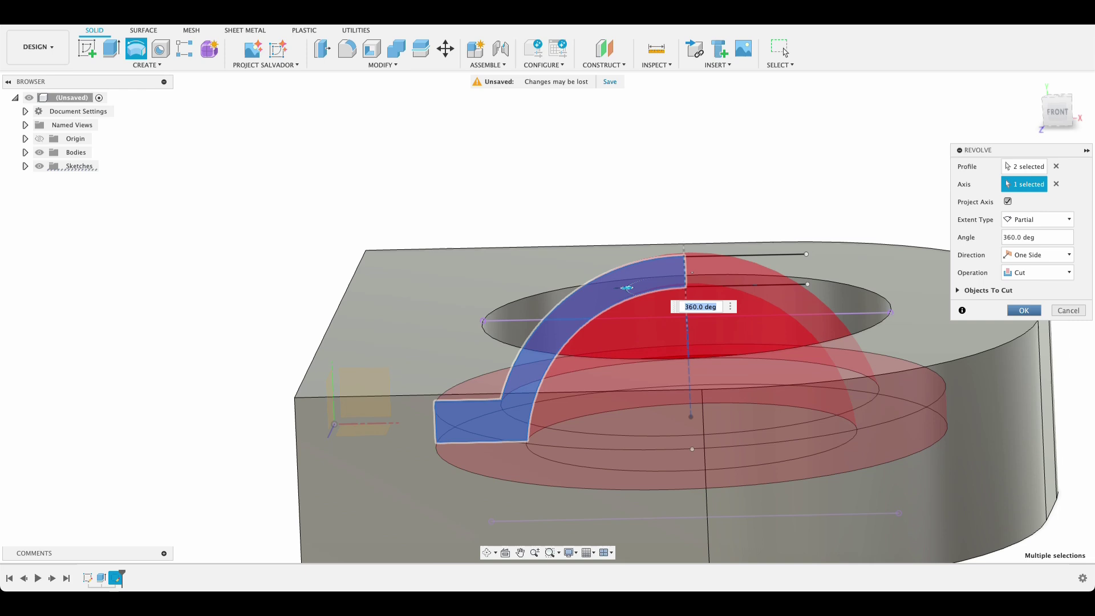
pyautogui.click(1022, 308)
# Offset the upper and lower ring faces of the revolved groove by -0.2 mm
pyautogui.moveTo(690, 359)
pyautogui.keyDown('shift'); pyautogui.mouseDown(button='middle')
pyautogui.moveTo(688, 439)
pyautogui.moveTo(688, 375)
pyautogui.mouseUp(button='middle'); pyautogui.keyUp('shift')
pyautogui.keyDown('shift'); pyautogui.moveTo(692, 431); pyautogui.dragTo(692, 422, button='middle'); pyautogui.keyUp('shift')
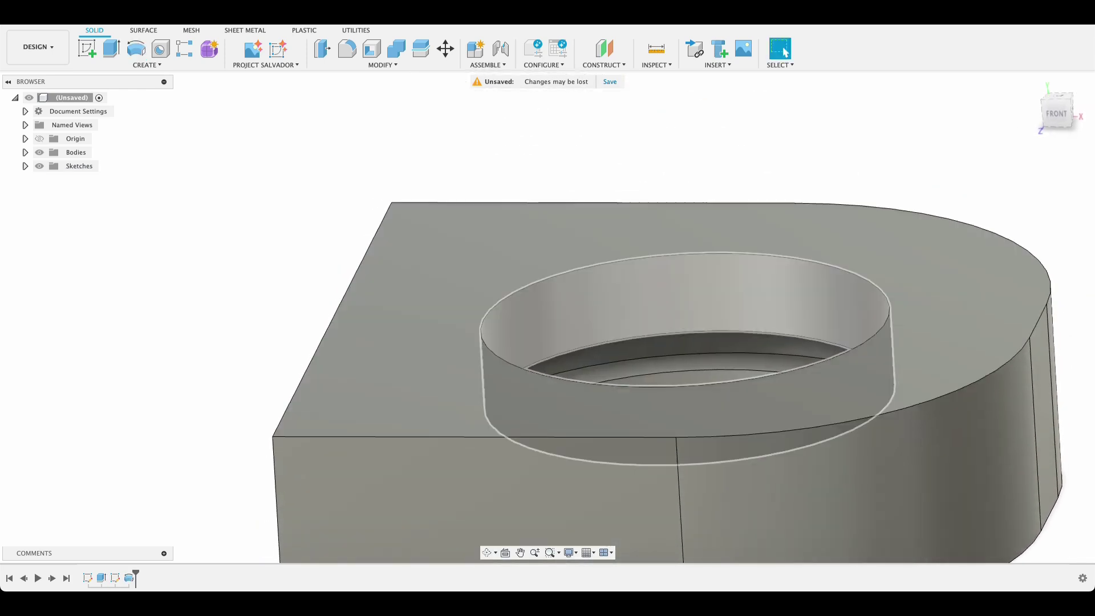
pyautogui.click(324, 49)
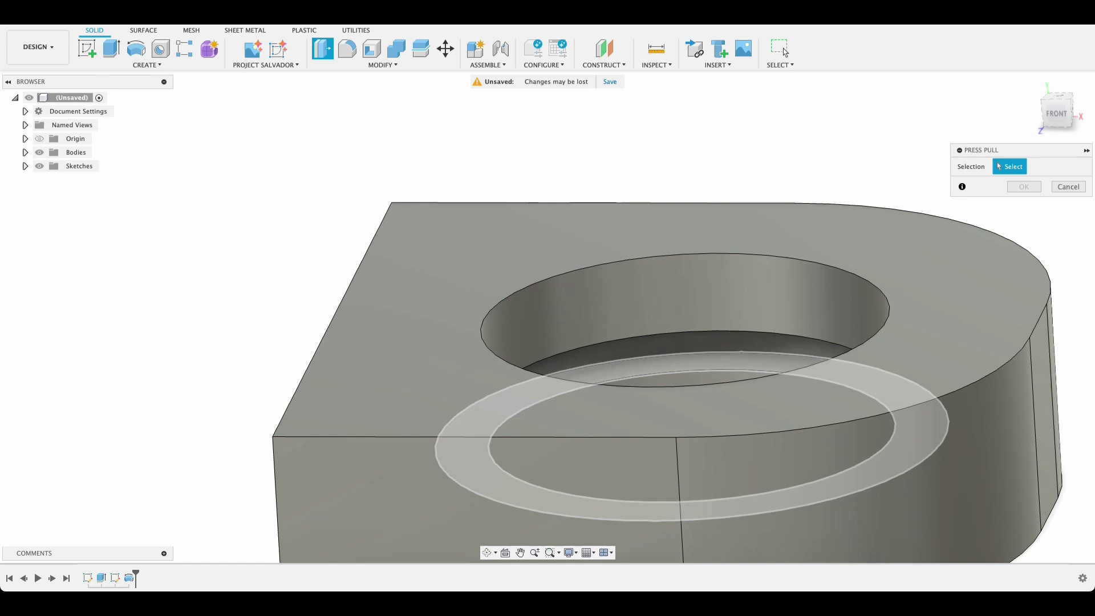
pyautogui.click(615, 367)
pyautogui.keyDown('shift'); pyautogui.moveTo(616, 357); pyautogui.dragTo(621, 524, button='middle'); pyautogui.keyUp('shift')
pyautogui.click(690, 493)
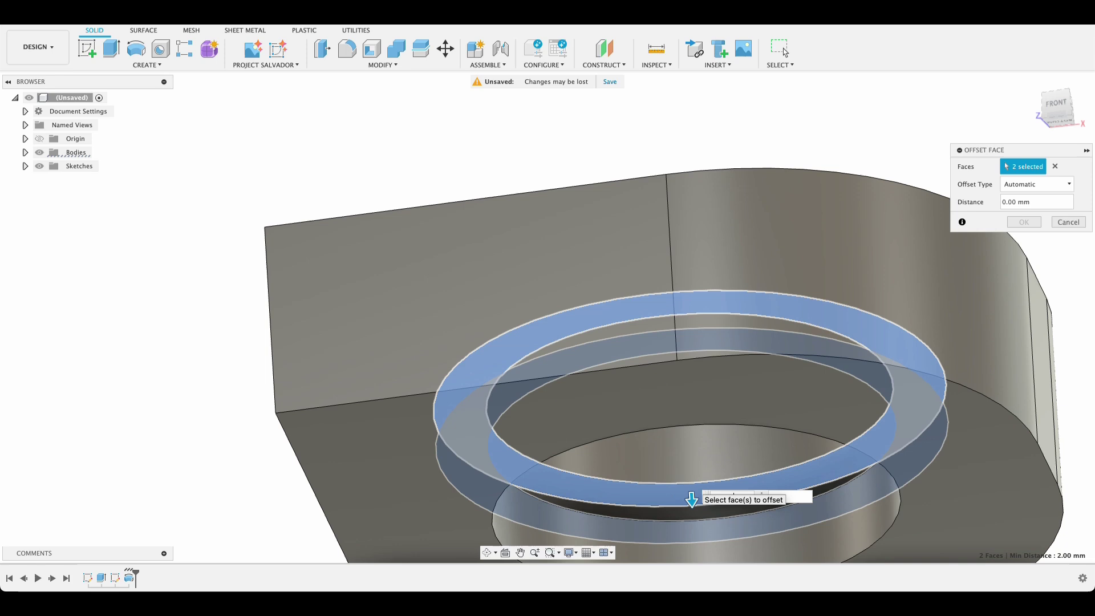
pyautogui.moveTo(692, 500); pyautogui.dragTo(690, 476)
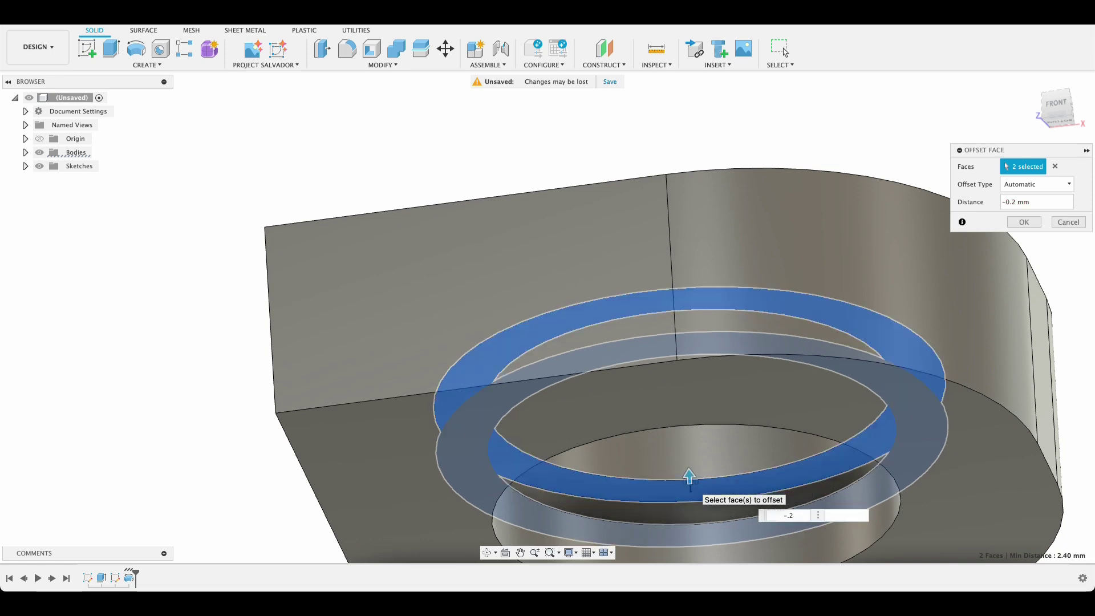
pyautogui.press('Return')
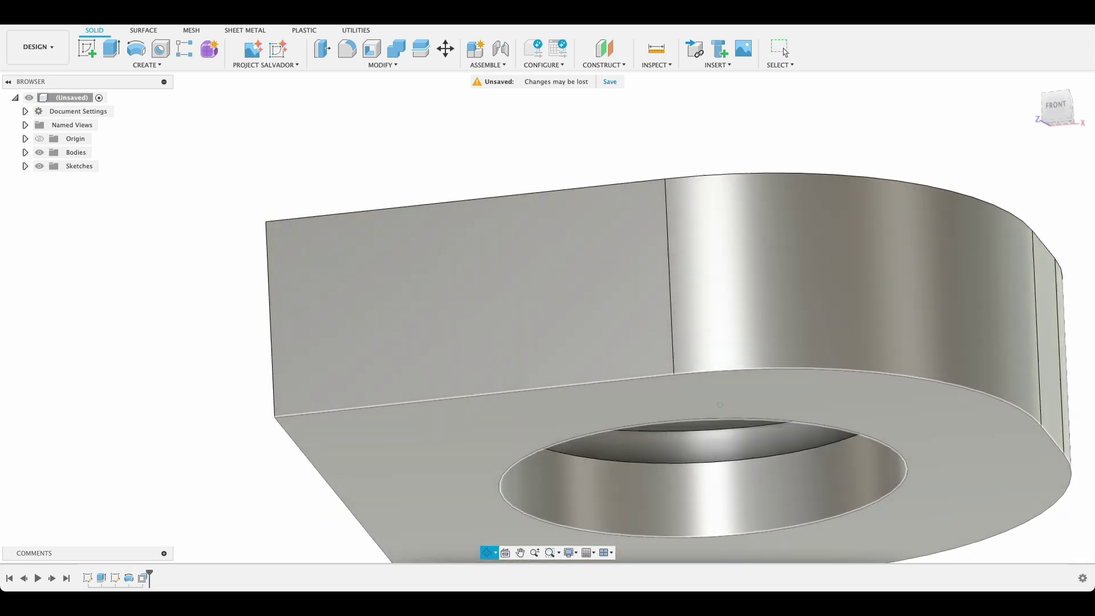
# Offset the groove's outer cylindrical wall by -0.2 mm
pyautogui.moveTo(720, 406)
pyautogui.keyDown('shift'); pyautogui.mouseDown(button='middle')
pyautogui.moveTo(701, 487)
pyautogui.moveTo(701, 475)
pyautogui.mouseUp(button='middle'); pyautogui.keyUp('shift')
pyautogui.keyDown('shift'); pyautogui.moveTo(707, 516); pyautogui.dragTo(785, 517, button='middle'); pyautogui.keyUp('shift')
pyautogui.moveTo(767, 393); pyautogui.dragTo(745, 453, button='middle')
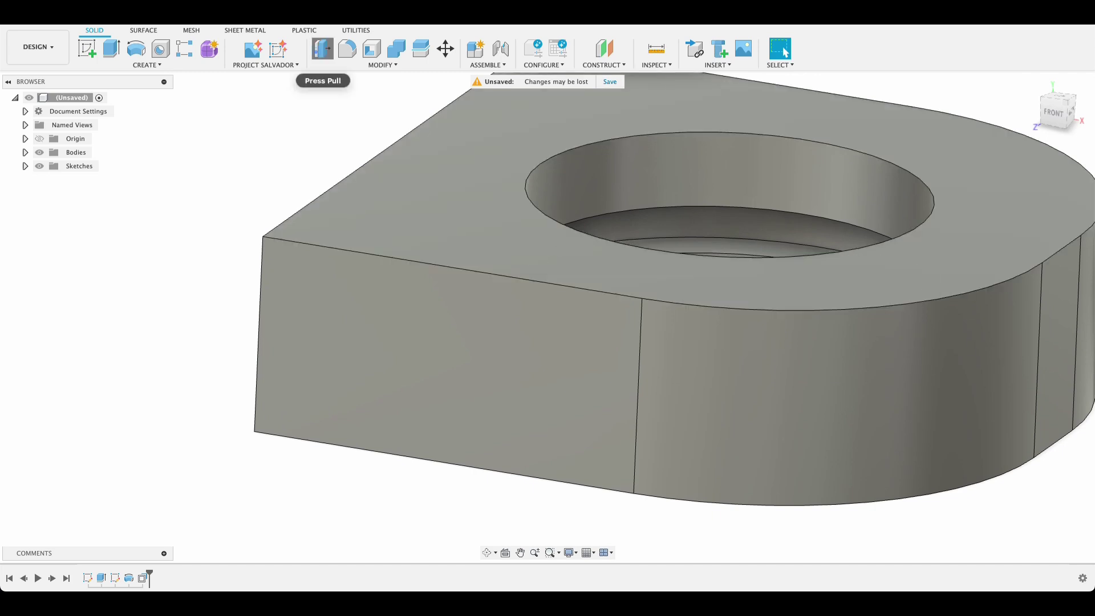
pyautogui.click(323, 50)
pyautogui.click(654, 228)
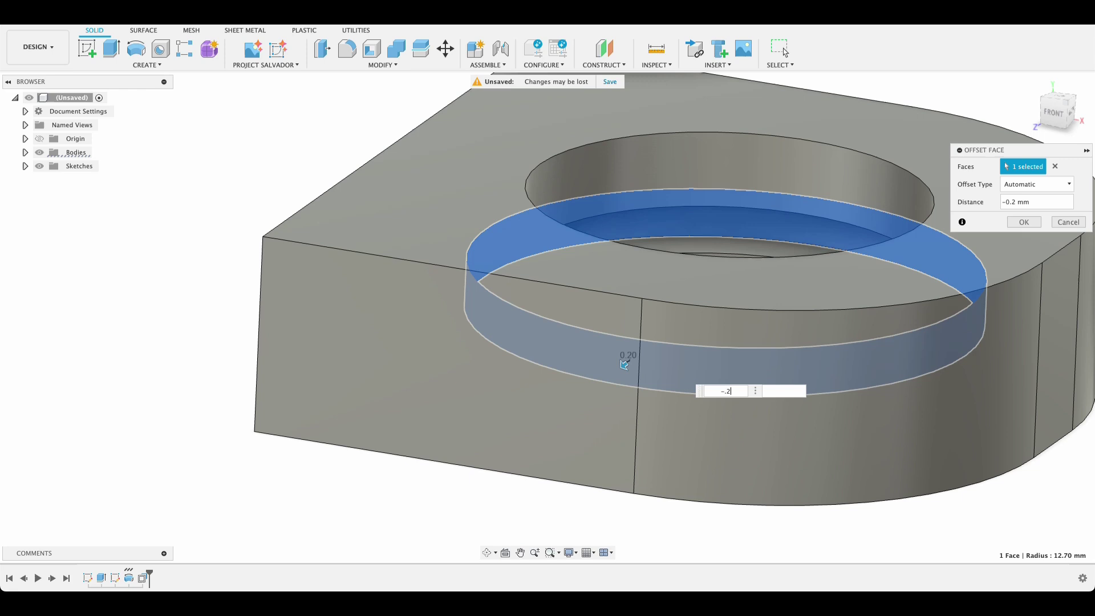
pyautogui.press('Return')
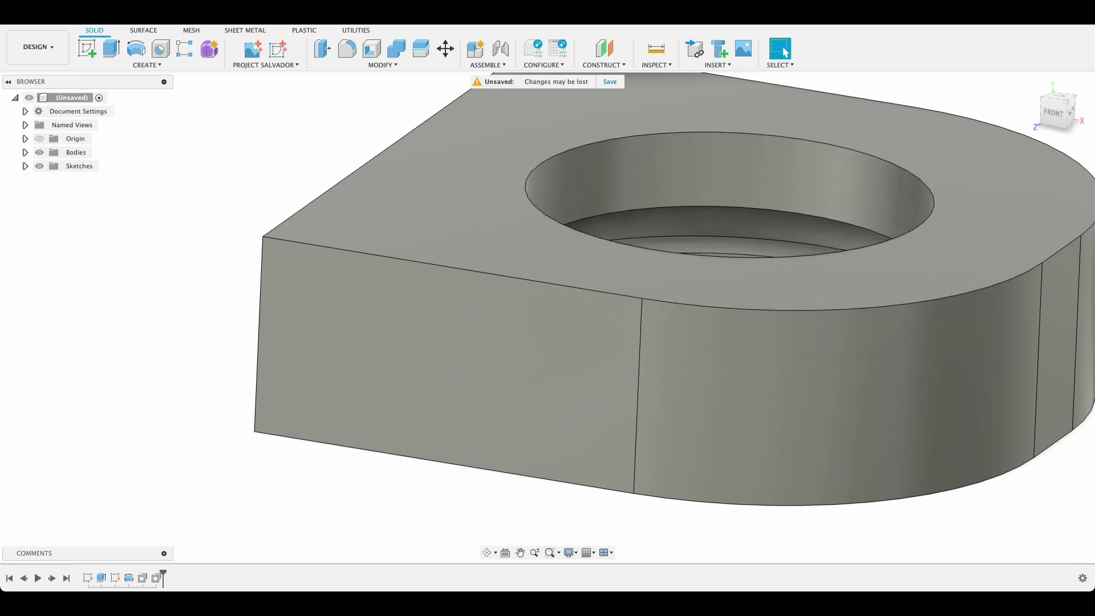
# Show Sketch2 and revolve both dome profile regions 360 degrees around the dashed vertical centerline as a new body
pyautogui.click(134, 49)
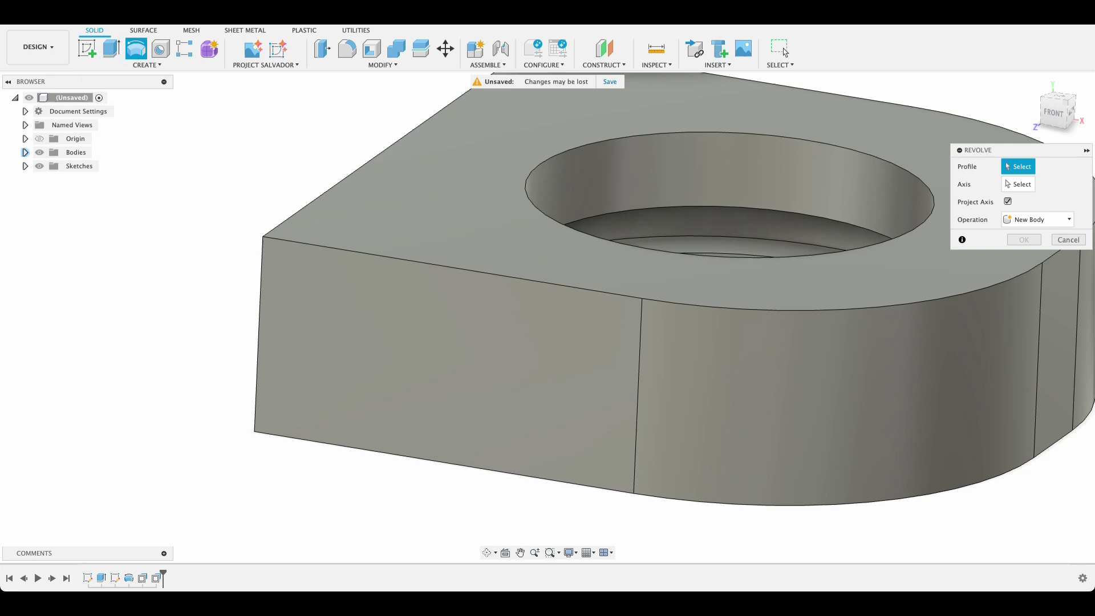
pyautogui.click(51, 193)
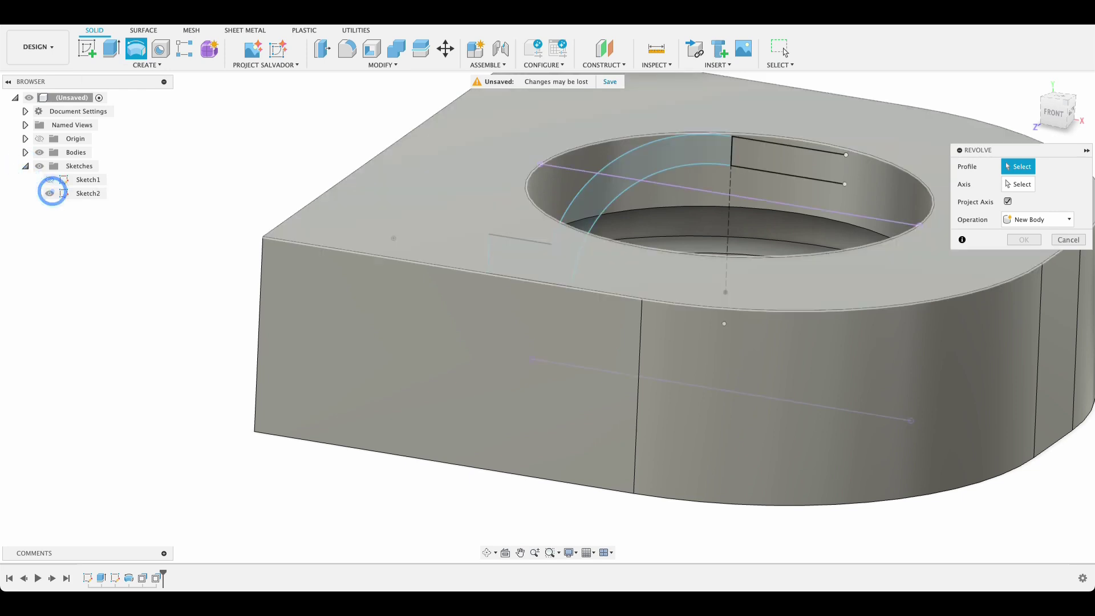
pyautogui.click(679, 153)
pyautogui.click(601, 191)
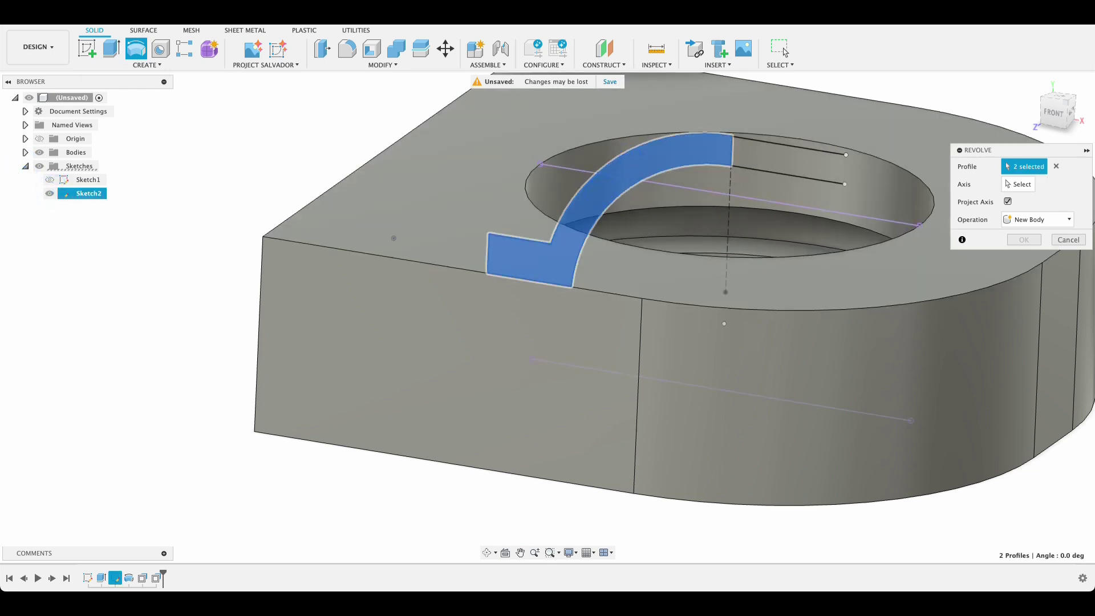
pyautogui.click(1019, 185)
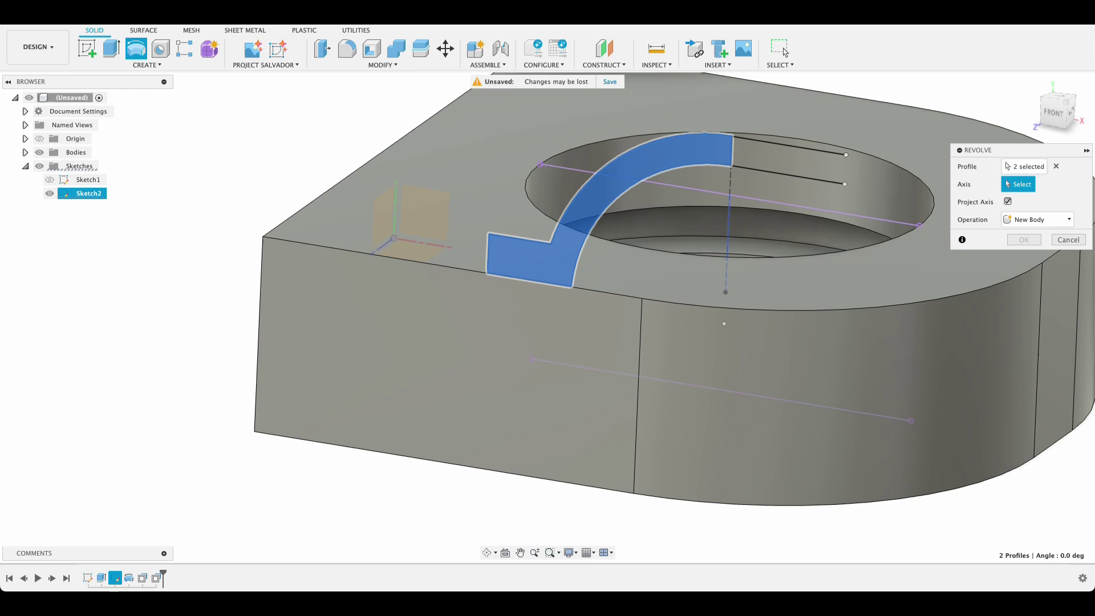
pyautogui.click(729, 209)
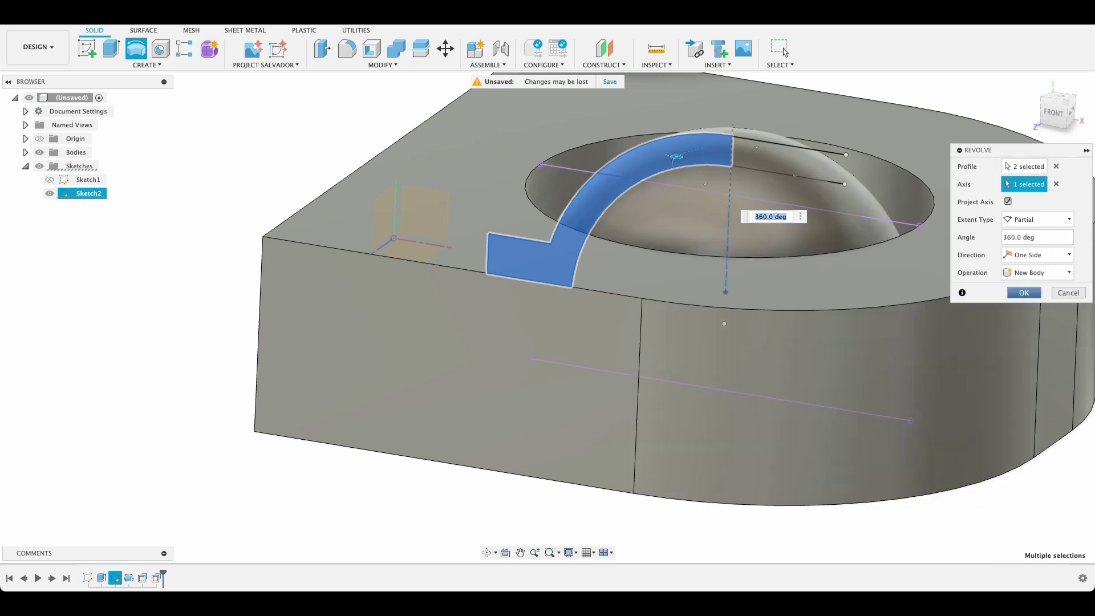
pyautogui.click(1024, 293)
# Examine the clearance between dome and block with a section analysis from the flat front side face at -9 mm and -10 mm
pyautogui.scroll(-5, 768, 301)
pyautogui.keyDown('shift'); pyautogui.moveTo(767, 301); pyautogui.dragTo(816, 225, button='middle'); pyautogui.keyUp('shift')
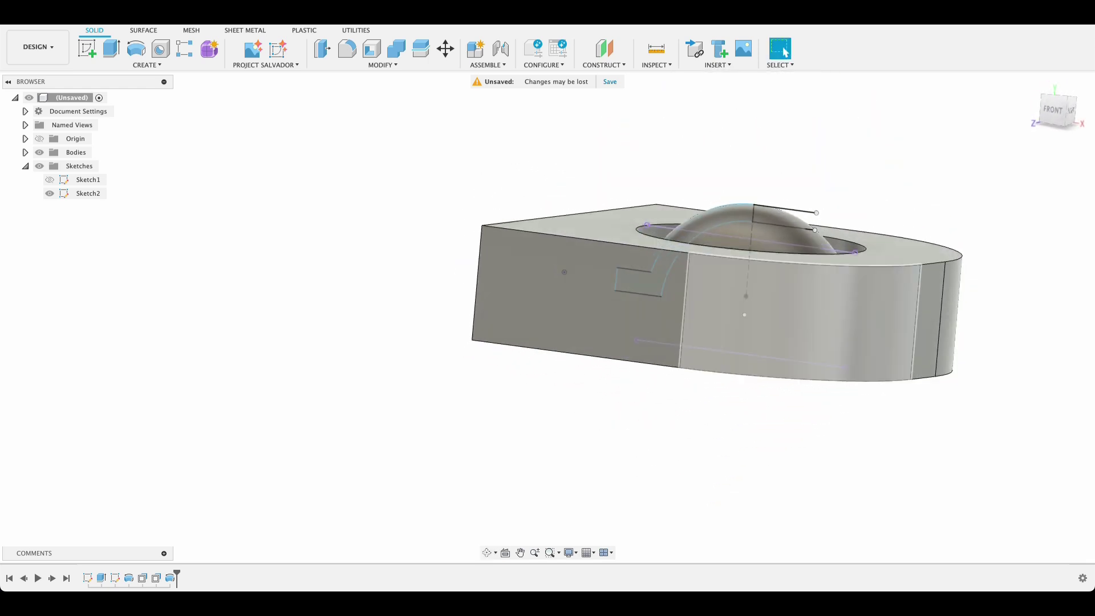
pyautogui.click(604, 65)
pyautogui.moveTo(657, 65)
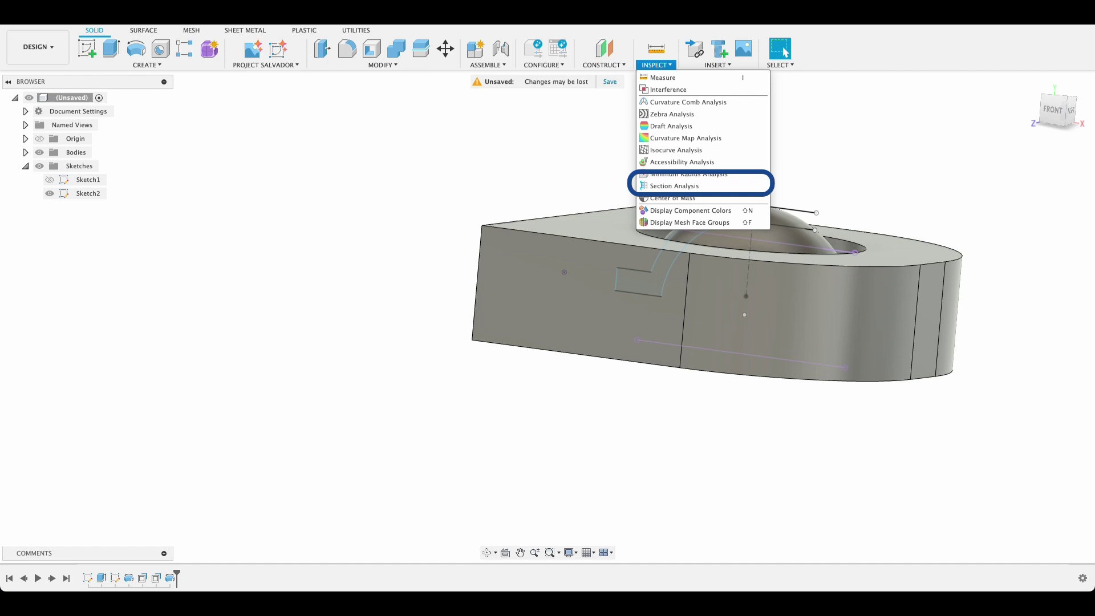
pyautogui.click(675, 186)
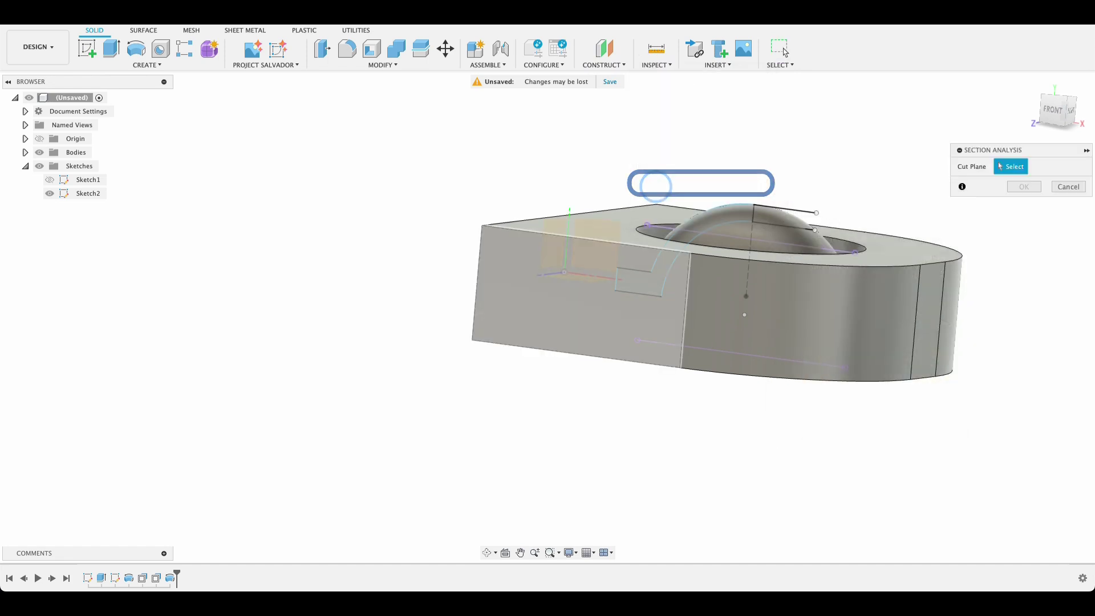
pyautogui.click(579, 297)
pyautogui.moveTo(574, 296); pyautogui.dragTo(619, 292)
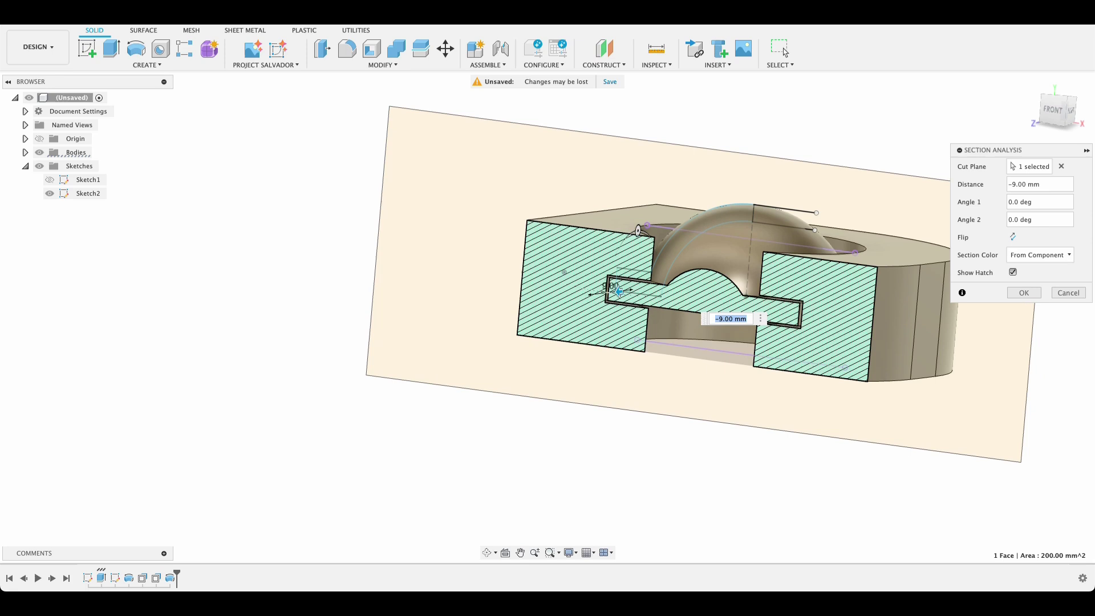
pyautogui.scroll(4, 856, 365)
pyautogui.moveTo(856, 365)
pyautogui.keyDown('shift'); pyautogui.mouseDown(button='middle')
pyautogui.moveTo(911, 328)
pyautogui.moveTo(861, 358)
pyautogui.mouseUp(button='middle'); pyautogui.keyUp('shift')
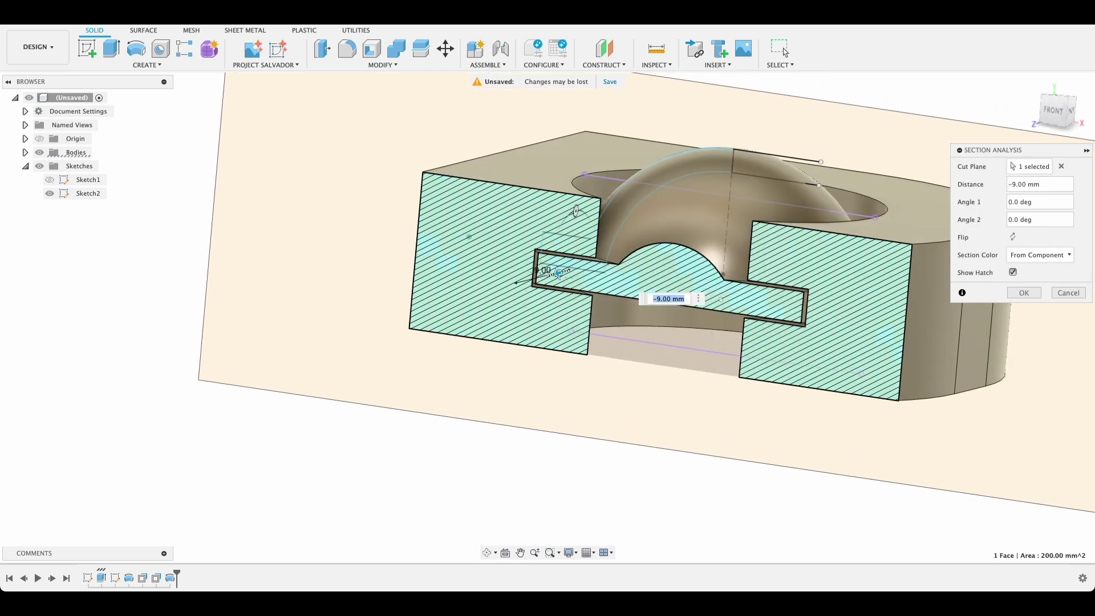
pyautogui.moveTo(559, 273)
pyautogui.mouseDown()
pyautogui.moveTo(672, 244)
pyautogui.moveTo(515, 284)
pyautogui.moveTo(565, 271)
pyautogui.mouseUp()
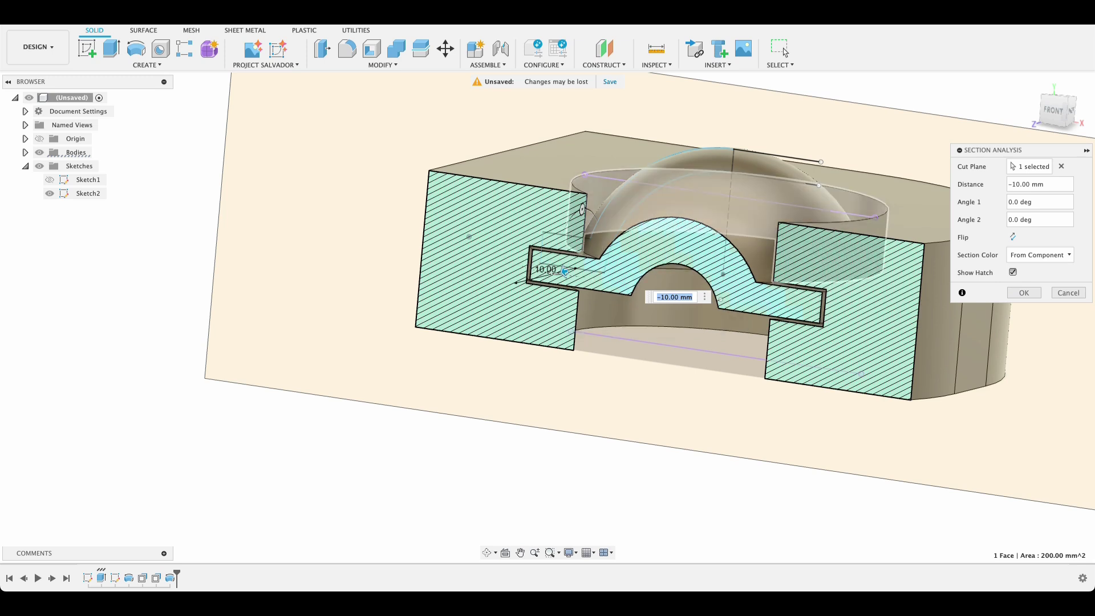
pyautogui.click(780, 49)
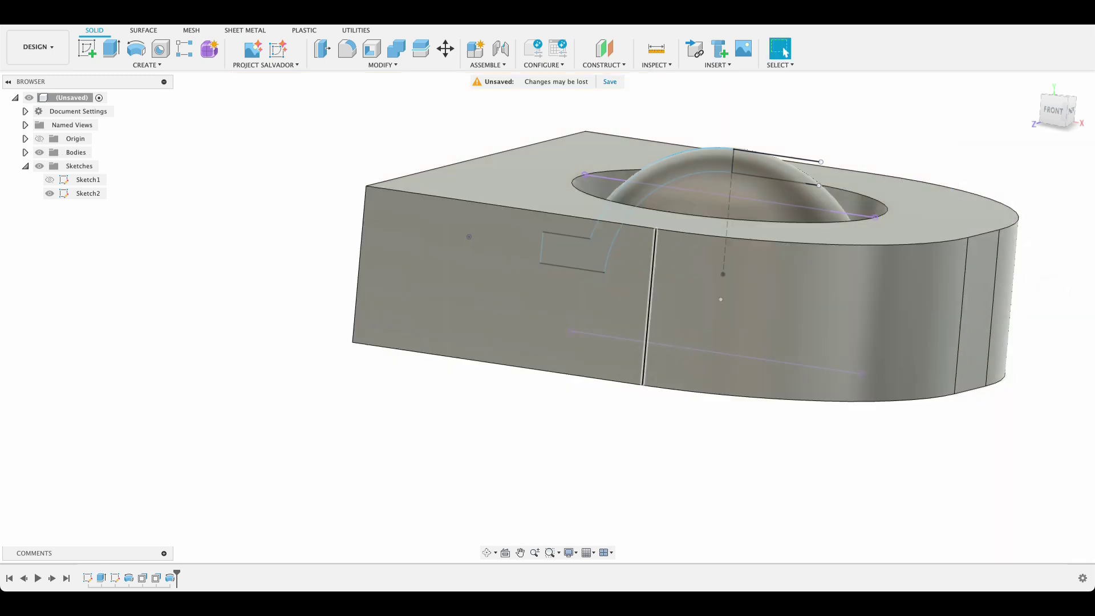
# Edit the block's symmetric extrusion and set its distance to 4 mm
pyautogui.doubleClick(101, 578)
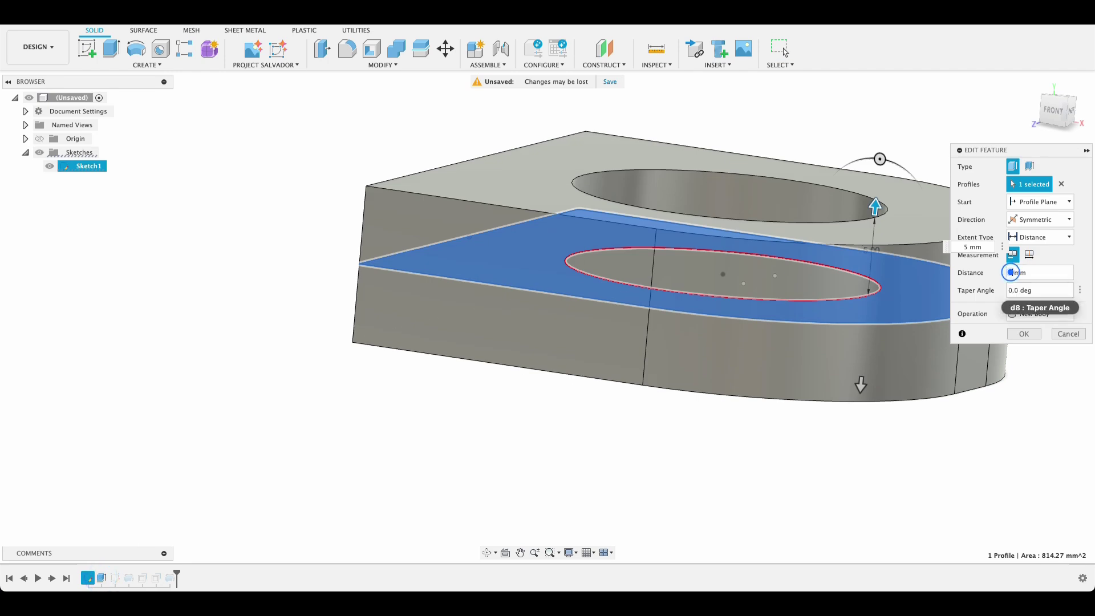
pyautogui.press('BackSpace')
pyautogui.write('4')
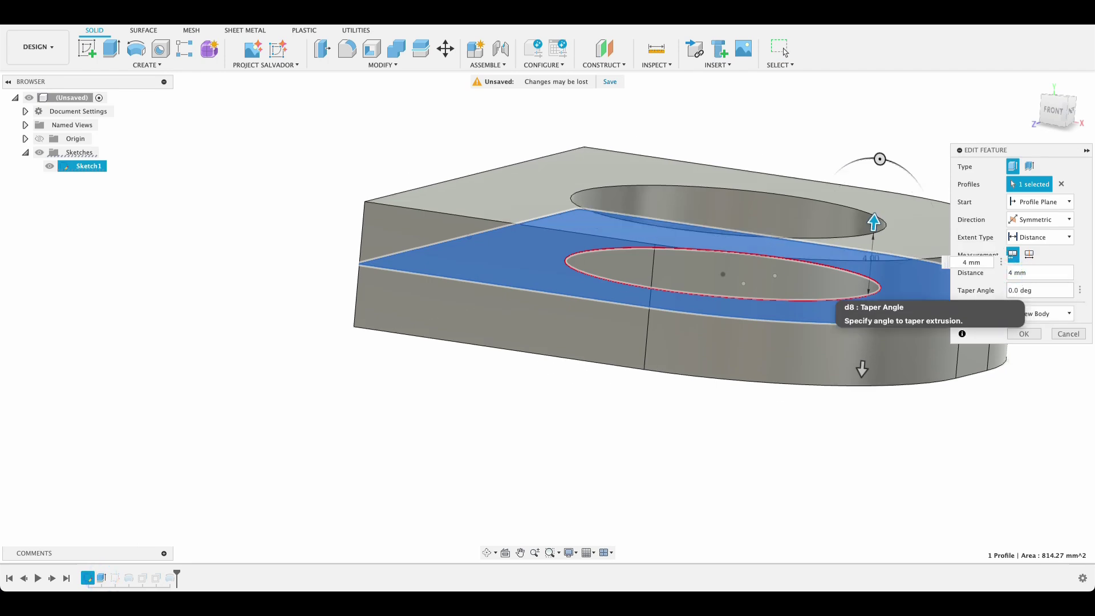
pyautogui.press('Return')
# Check the thinner block with a section analysis offset -10 mm from the flat front side face, and close it without saving
pyautogui.click(656, 64)
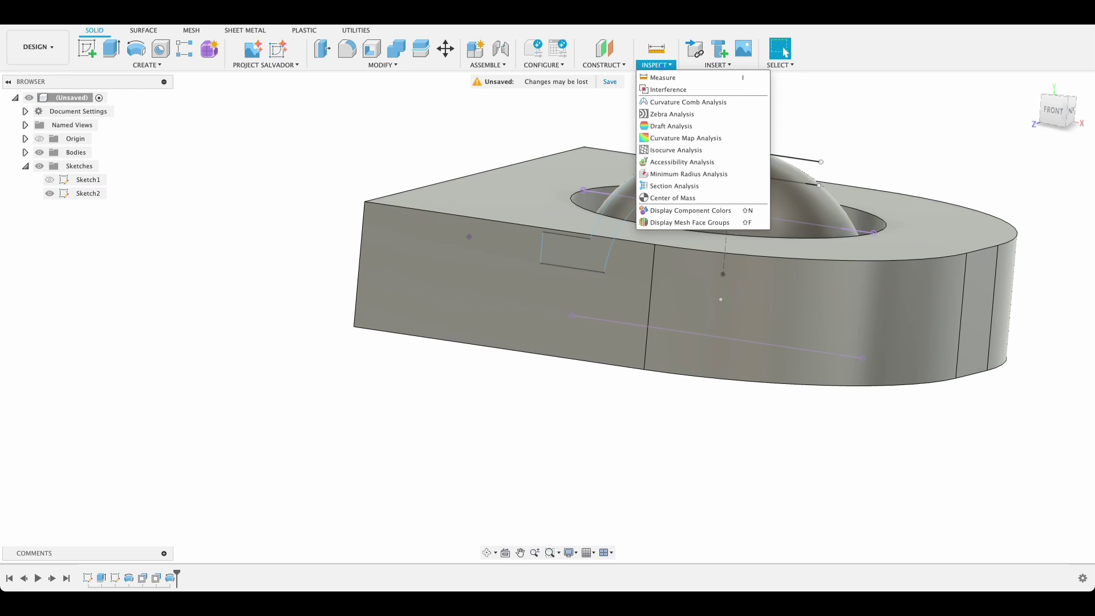
pyautogui.click(669, 186)
pyautogui.click(499, 294)
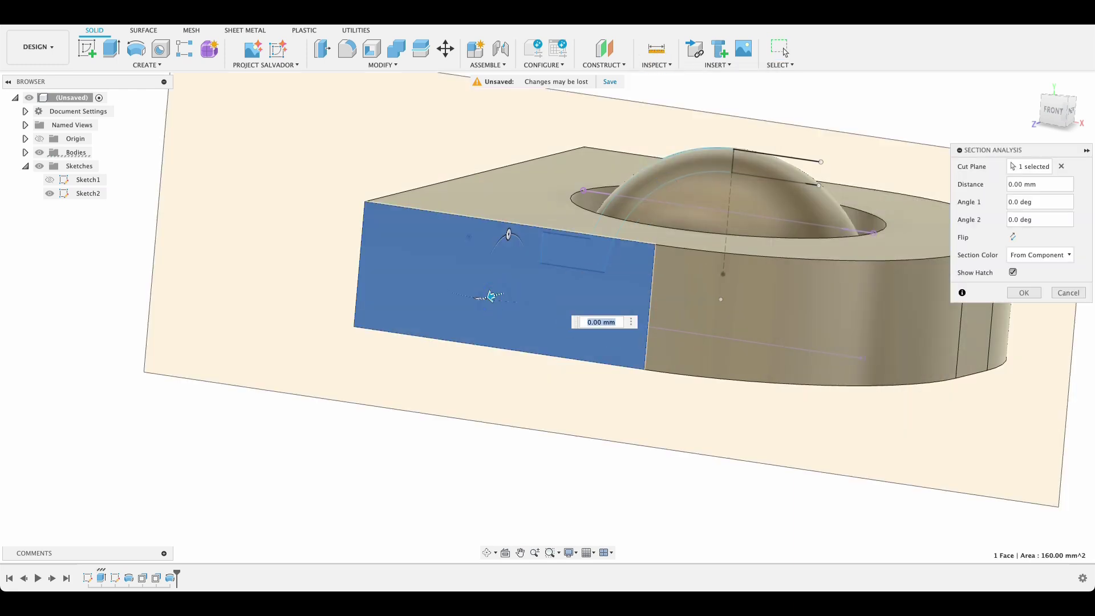
pyautogui.moveTo(491, 296); pyautogui.dragTo(553, 280)
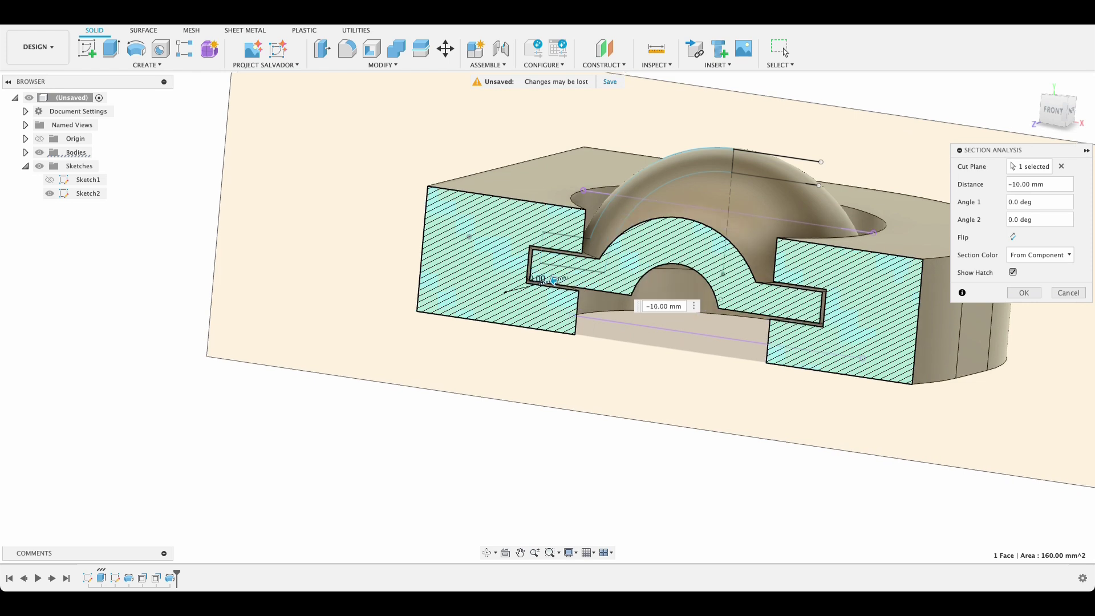
pyautogui.click(1076, 292)
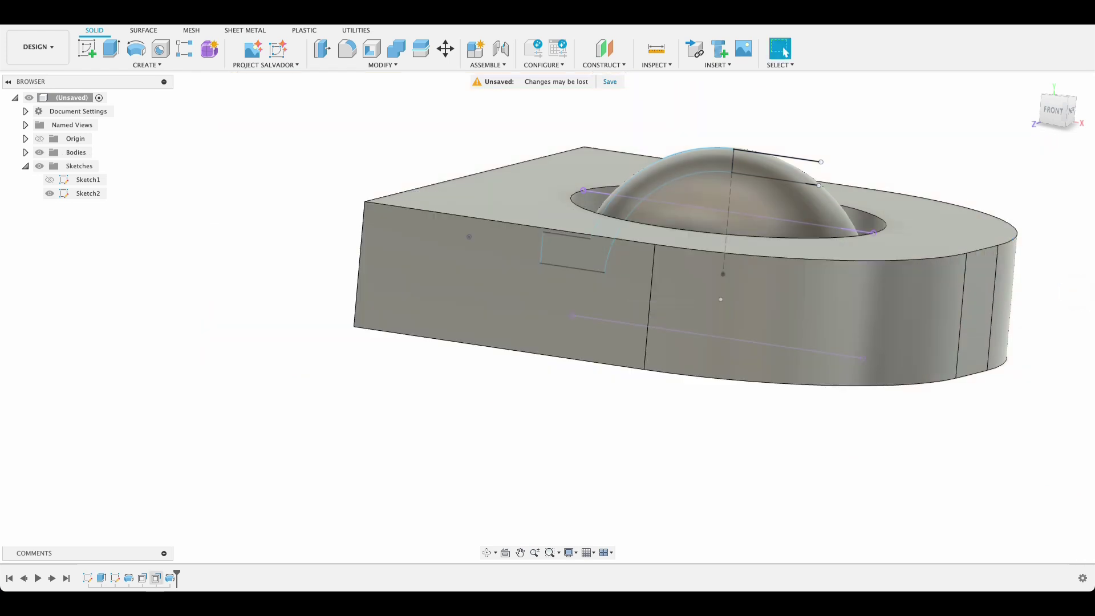
# Edit the block's symmetric extrusion and set its distance to 3.5 mm
pyautogui.doubleClick(101, 578)
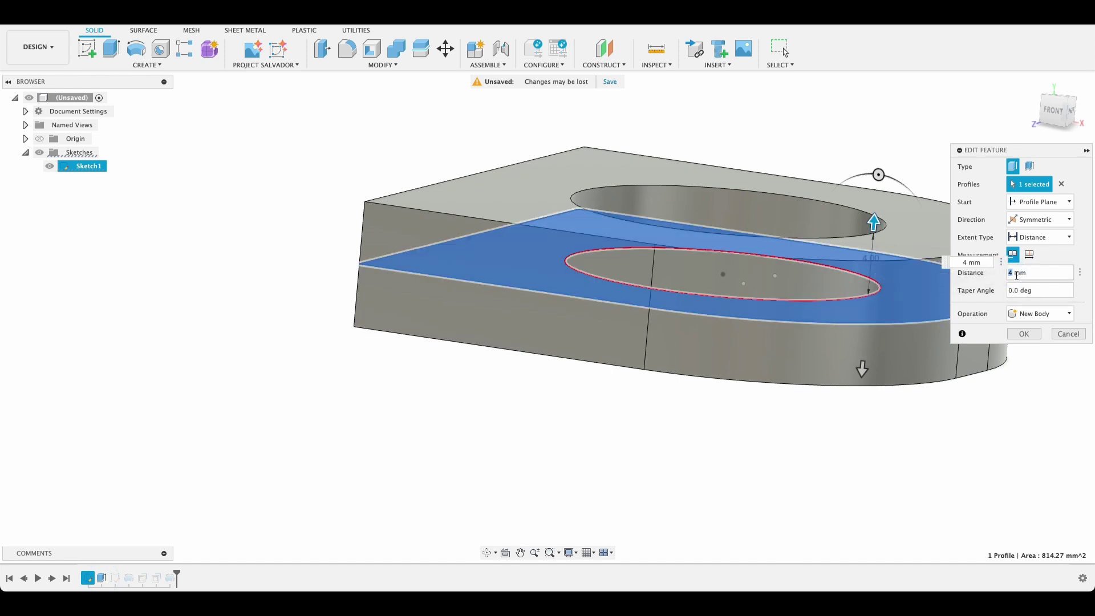
pyautogui.write('3.5')
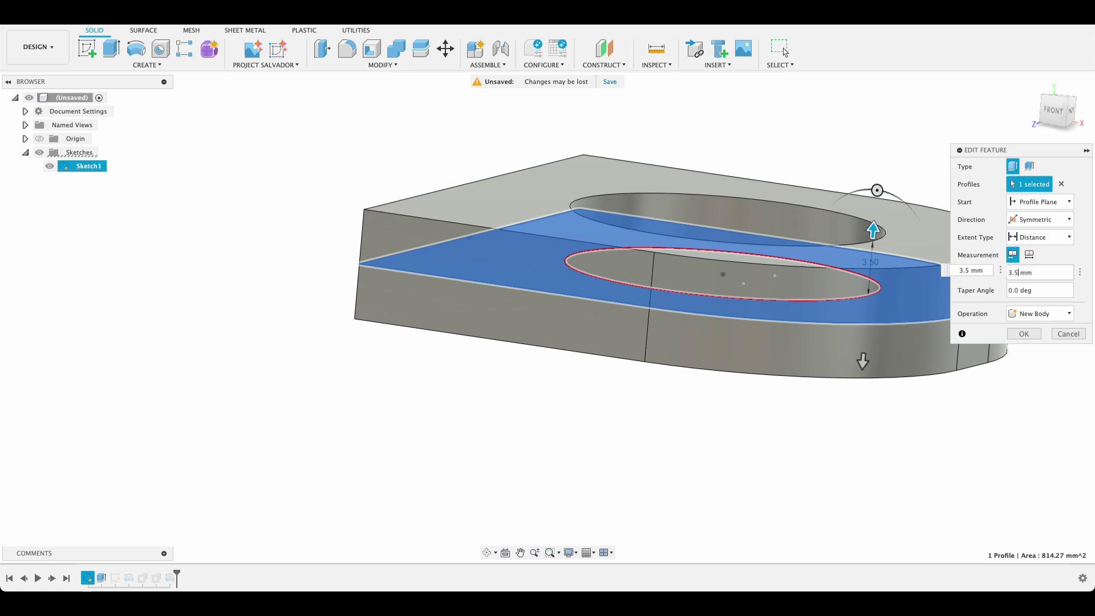
pyautogui.press('Return')
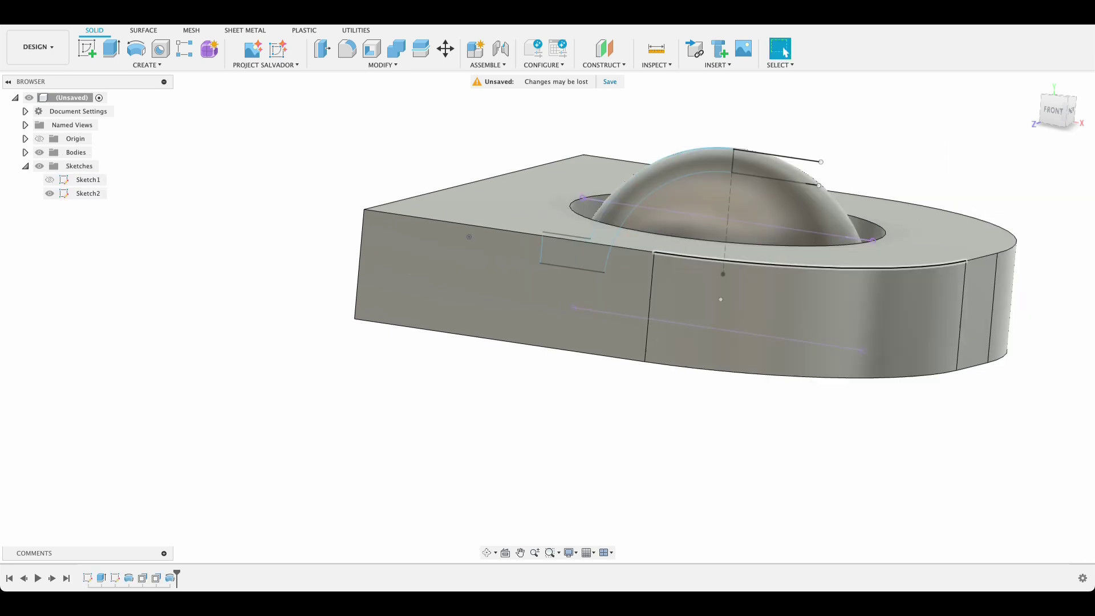
# Examine the thinner block with a section analysis cut from its flat front side face, and accept the analysis
pyautogui.keyDown('shift'); pyautogui.moveTo(821, 267); pyautogui.dragTo(768, 259, button='middle'); pyautogui.keyUp('shift')
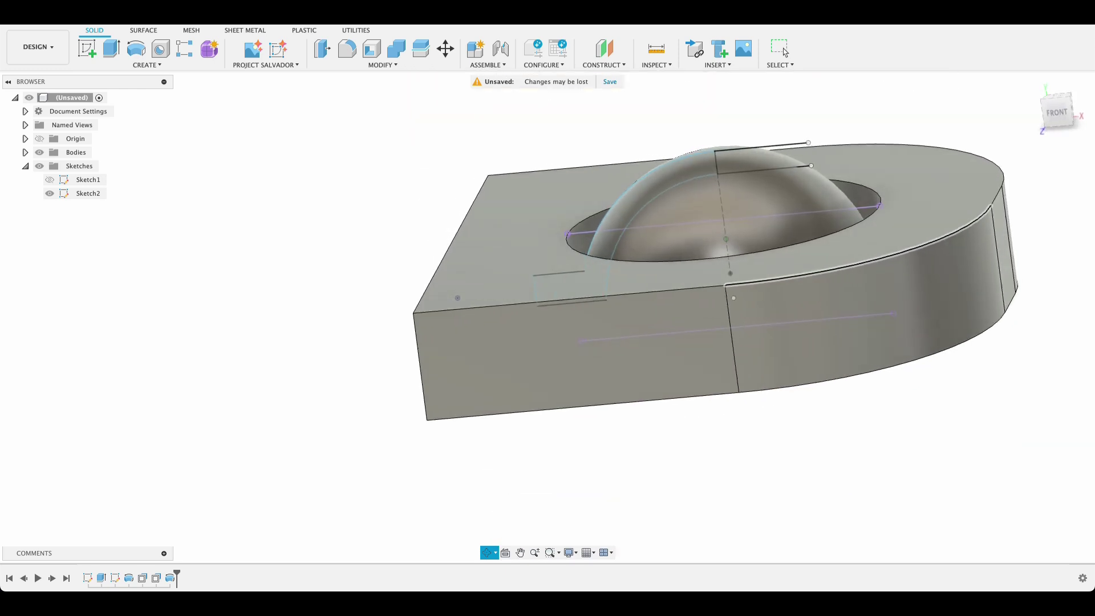
pyautogui.click(783, 51)
pyautogui.click(656, 64)
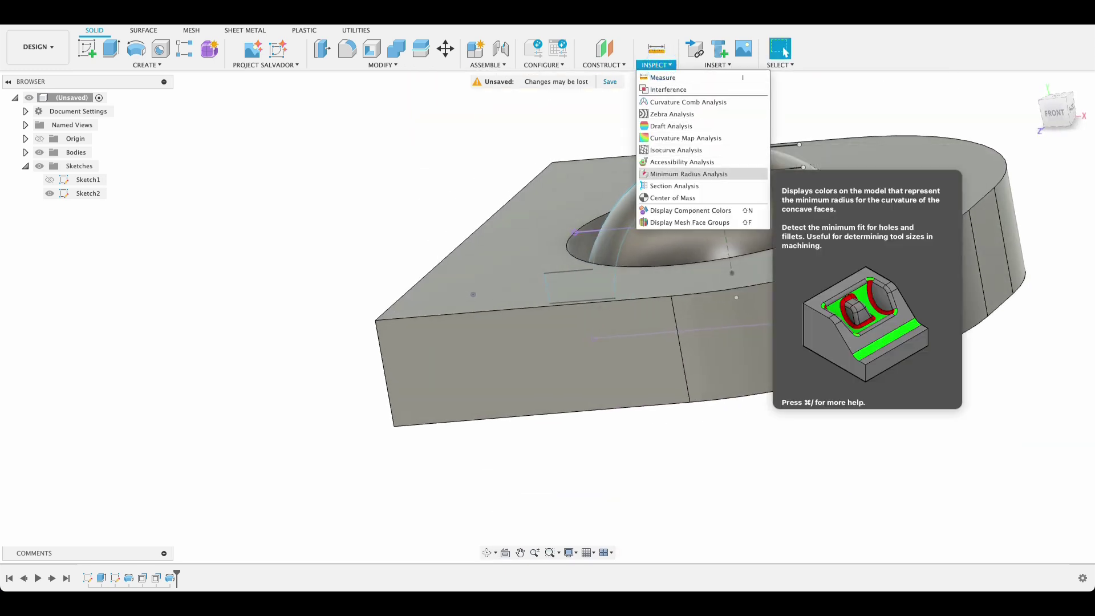
pyautogui.click(672, 181)
pyautogui.click(567, 328)
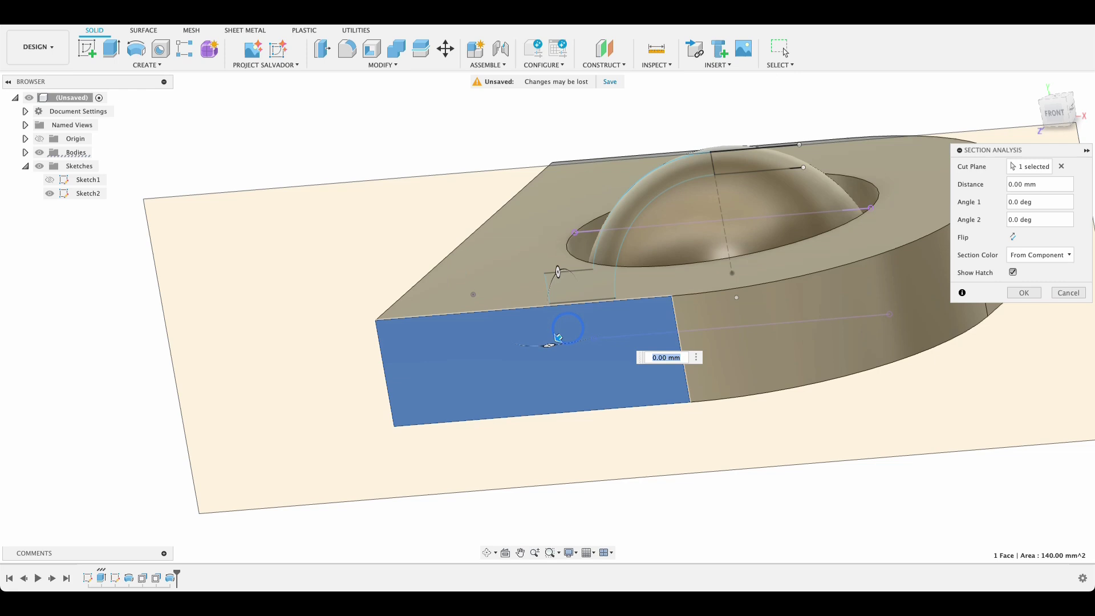
pyautogui.moveTo(558, 339); pyautogui.dragTo(578, 320)
pyautogui.click(1023, 292)
pyautogui.scroll(-5, 1022, 291)
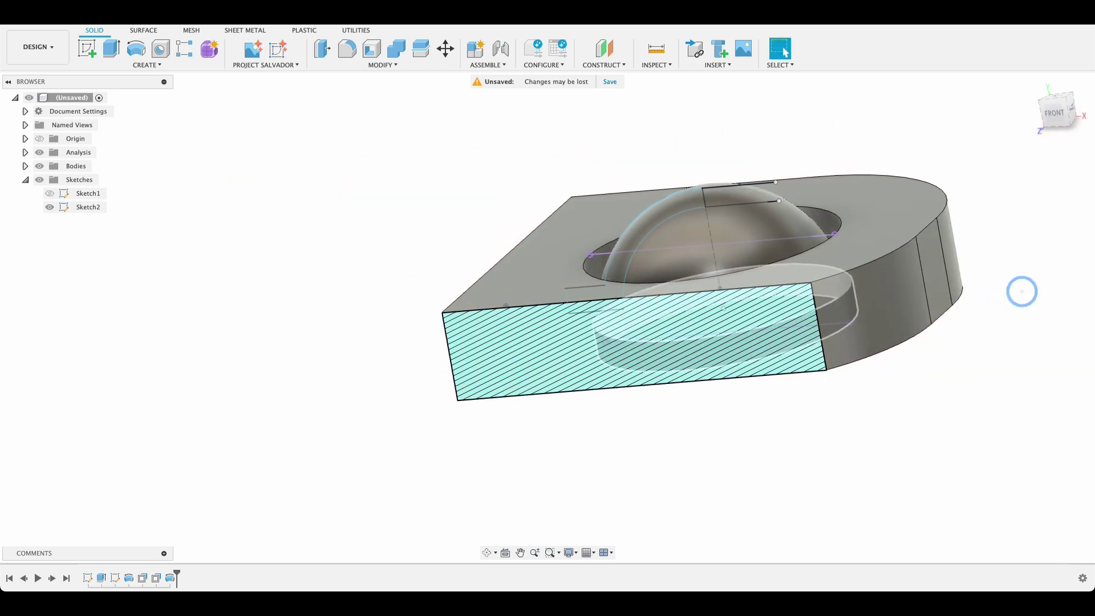
pyautogui.keyDown('shift'); pyautogui.moveTo(1022, 291); pyautogui.dragTo(1024, 314, button='middle'); pyautogui.keyUp('shift')
pyautogui.click(656, 65)
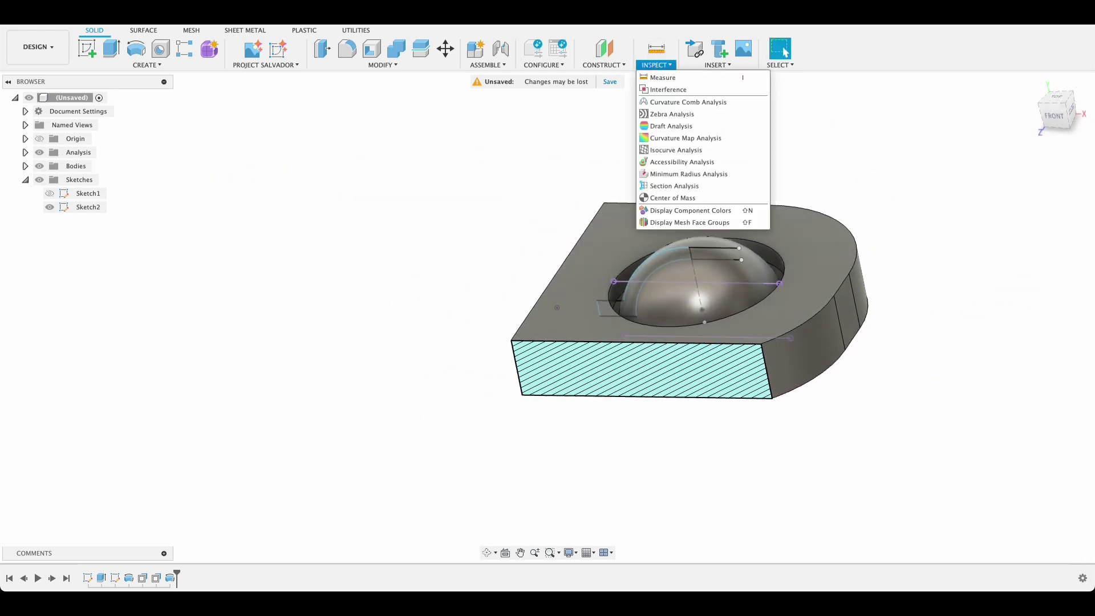
pyautogui.click(658, 186)
pyautogui.click(628, 360)
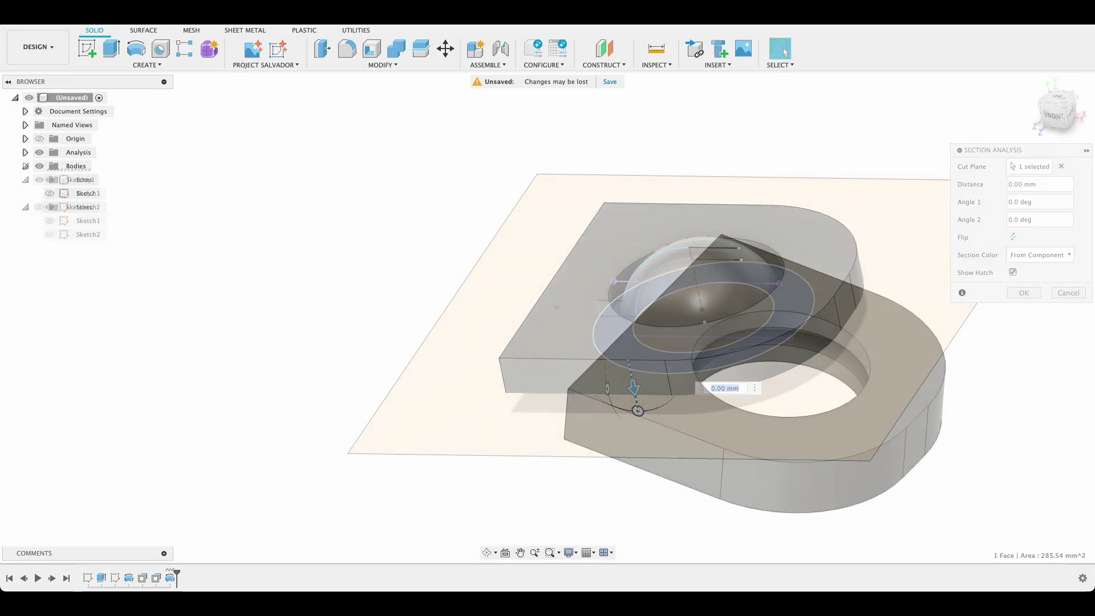
pyautogui.press('Escape')
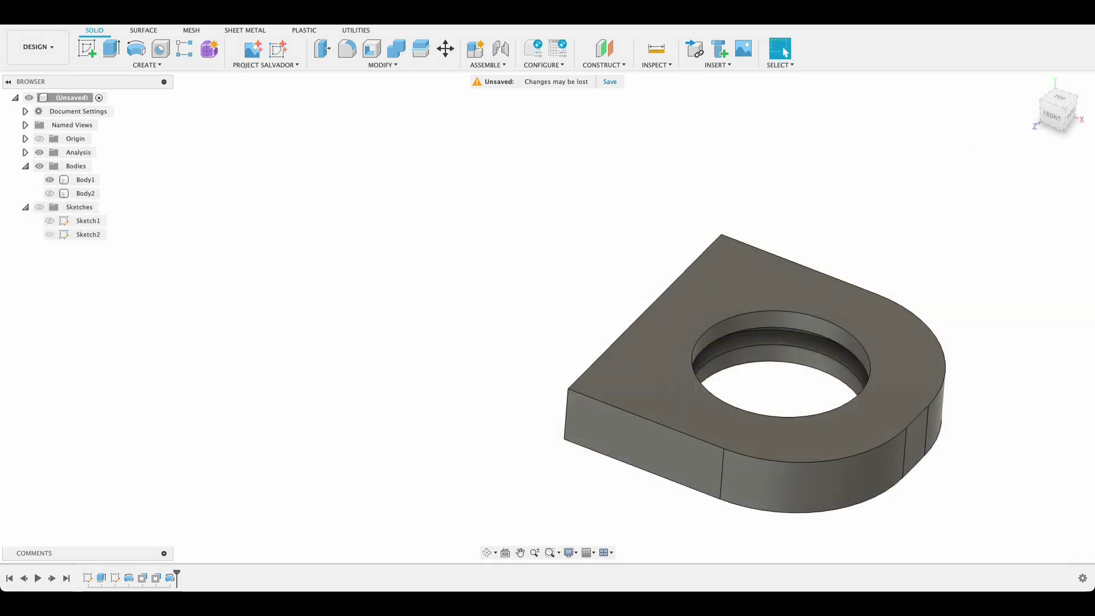
# Mirror the block body across the vertical origin plane at its straight end, using the Join operation
pyautogui.click(85, 179)
pyautogui.press('Escape')
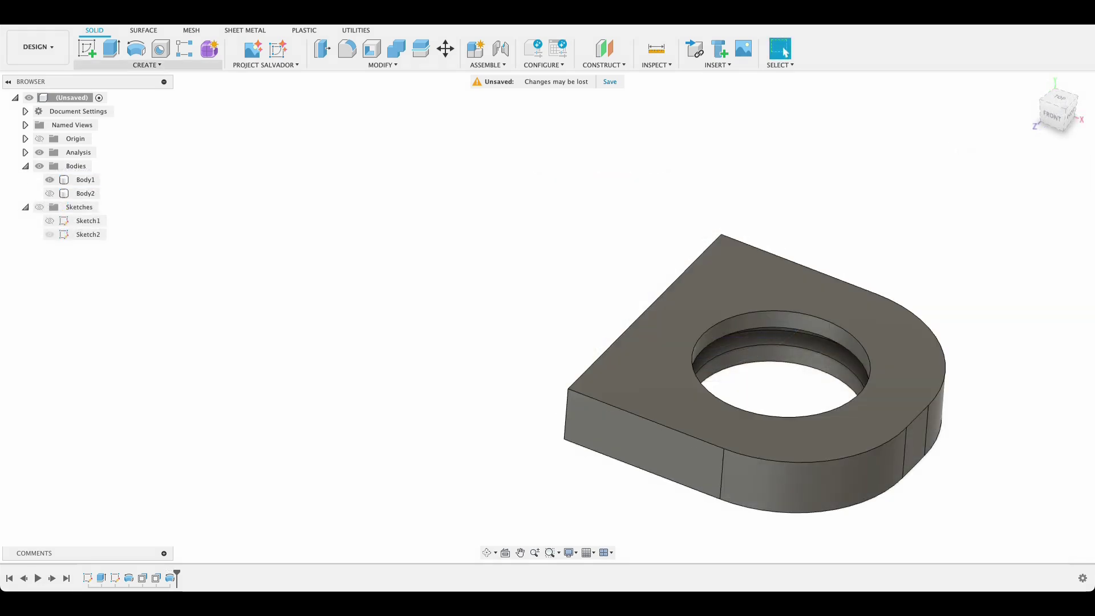
pyautogui.click(147, 64)
pyautogui.click(104, 319)
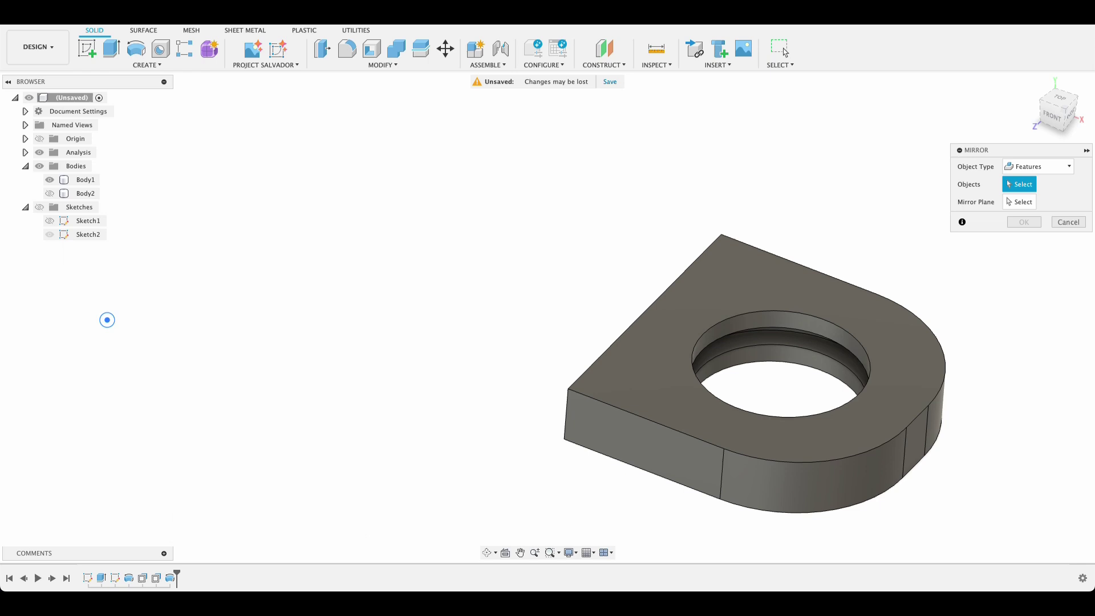
pyautogui.click(1027, 182)
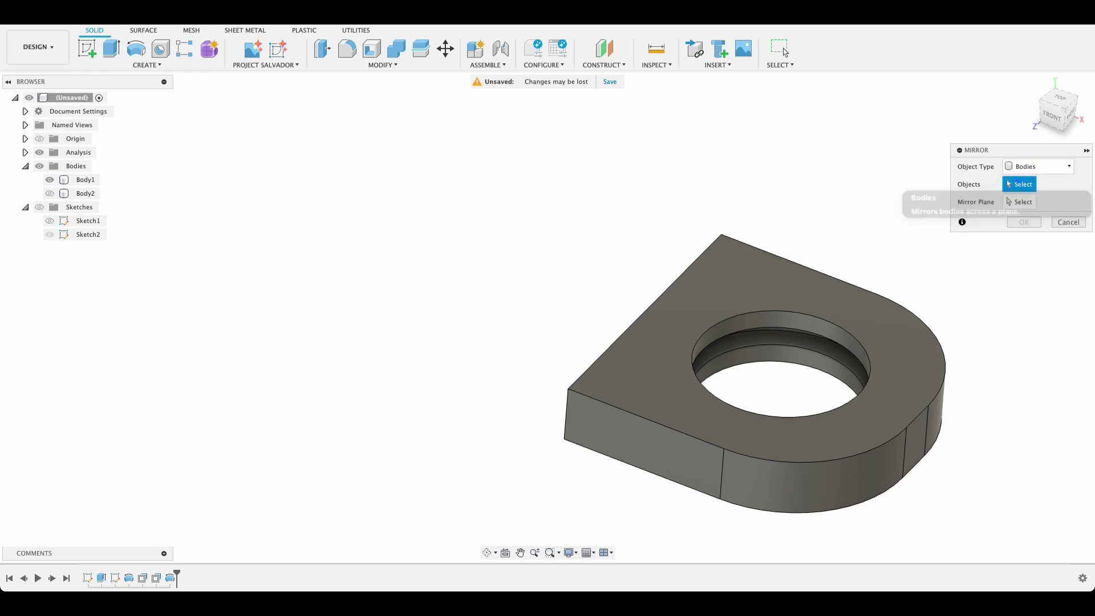
pyautogui.click(85, 180)
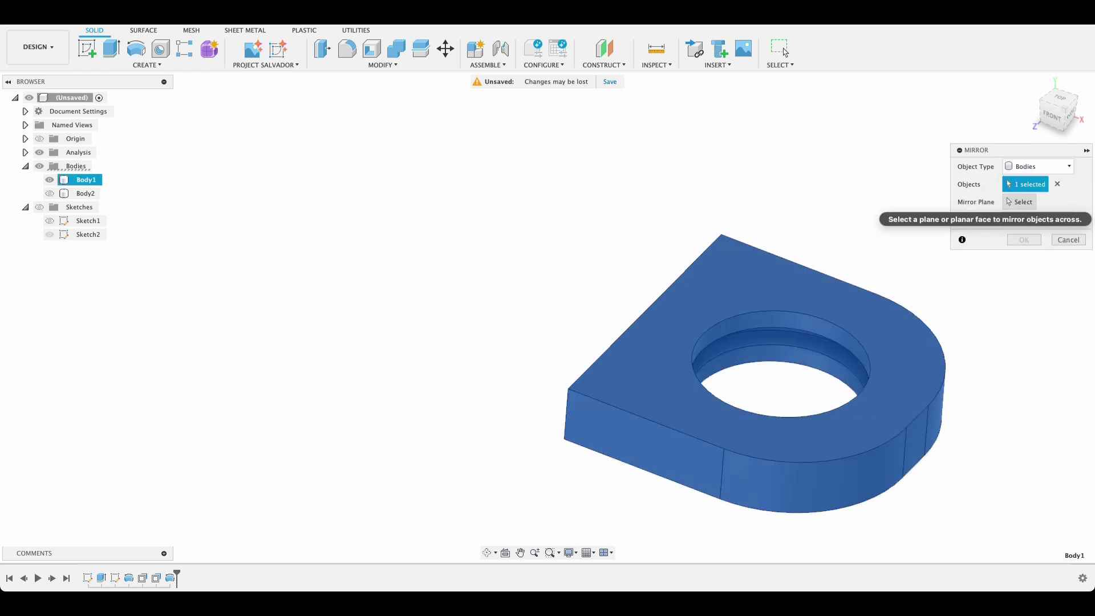
pyautogui.click(1018, 202)
pyautogui.click(623, 314)
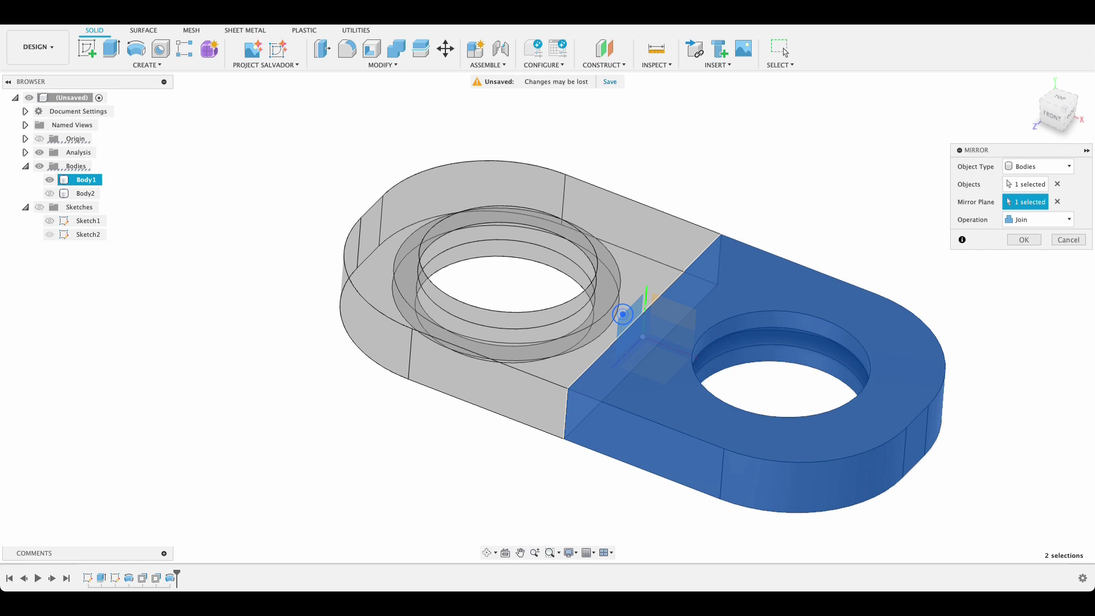
pyautogui.click(1027, 240)
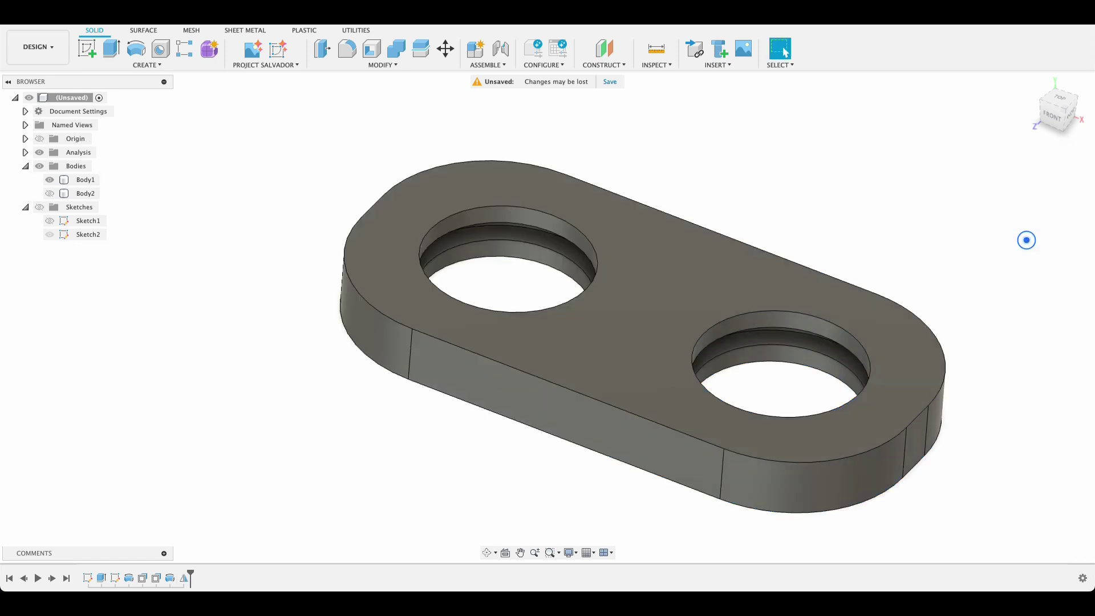
# Show the dome body Body2 and mirror it across the same vertical origin plane as a new body
pyautogui.keyDown('shift'); pyautogui.moveTo(1027, 239); pyautogui.dragTo(1050, 265, button='middle'); pyautogui.keyUp('shift')
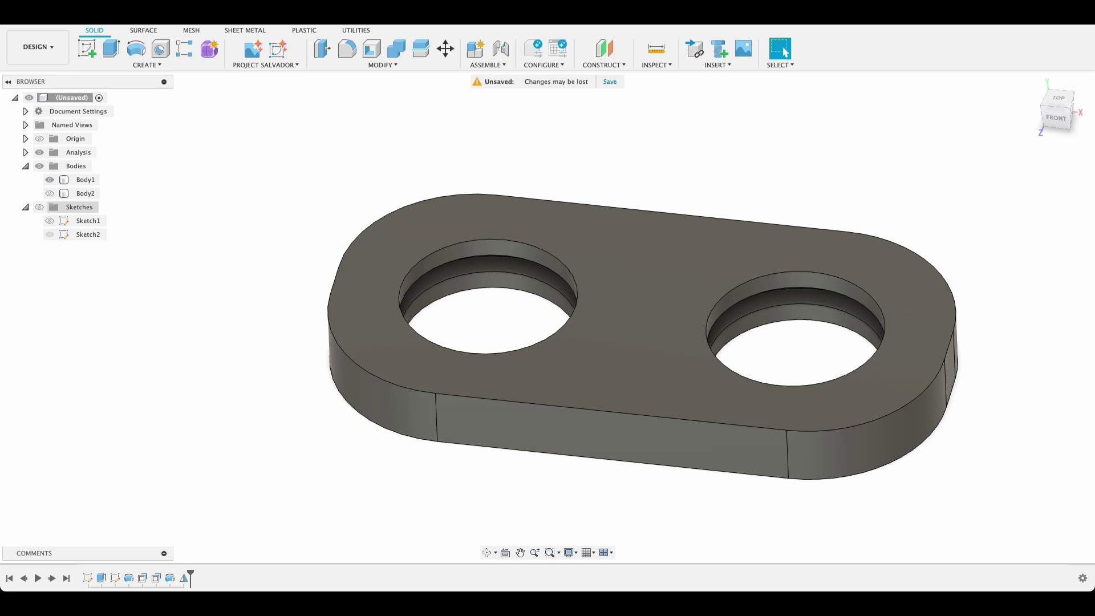
pyautogui.click(51, 194)
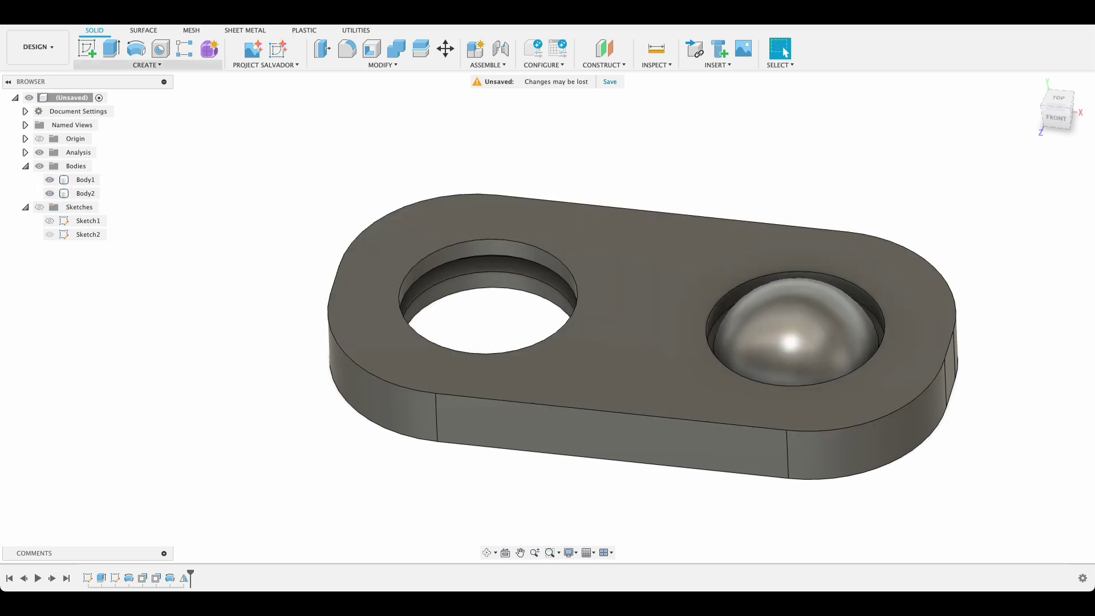
pyautogui.click(147, 65)
pyautogui.click(97, 320)
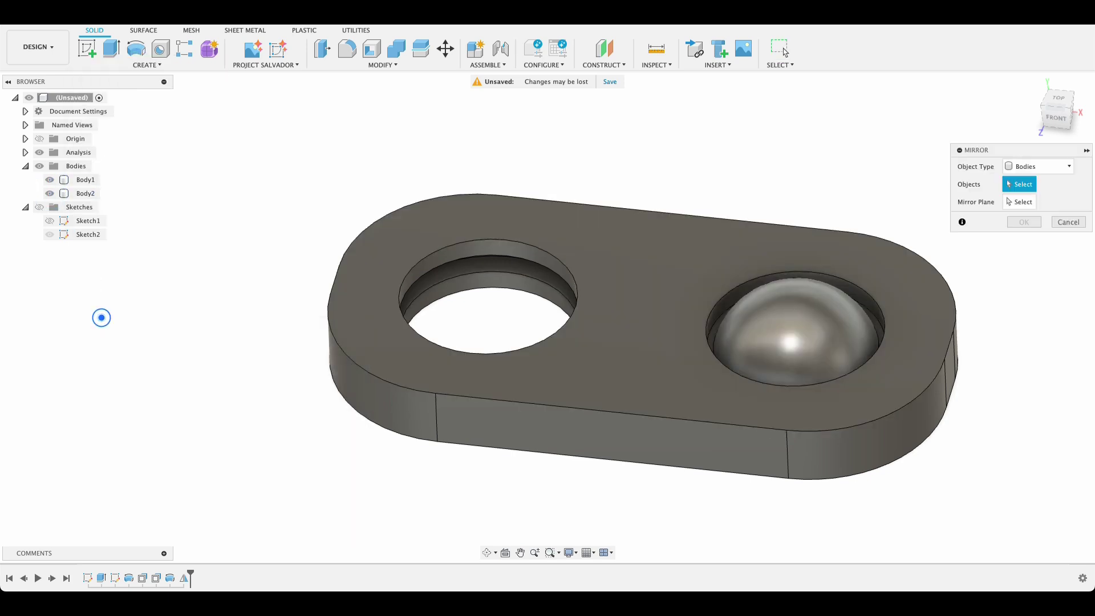
pyautogui.click(53, 199)
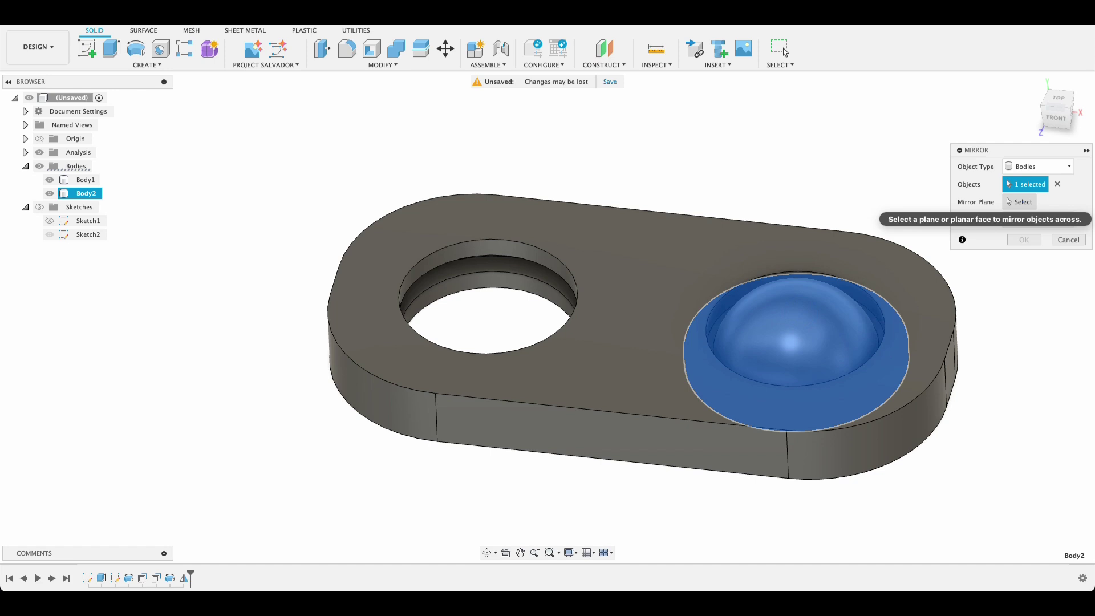
pyautogui.click(1025, 202)
pyautogui.click(635, 320)
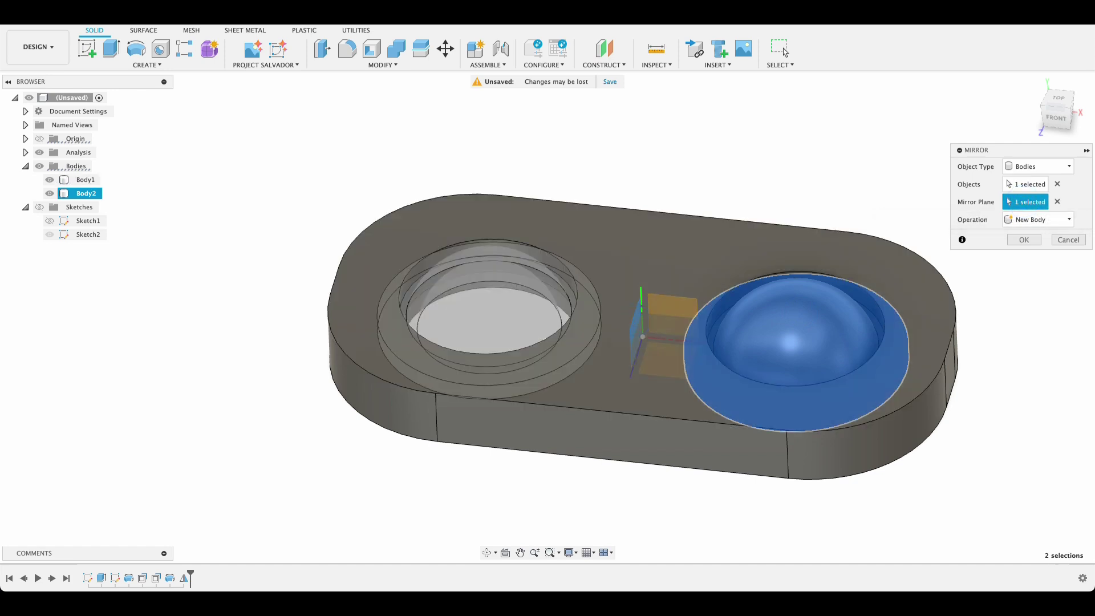
pyautogui.click(1024, 240)
pyautogui.keyDown('shift'); pyautogui.moveTo(1016, 237); pyautogui.dragTo(996, 207, button='middle'); pyautogui.keyUp('shift')
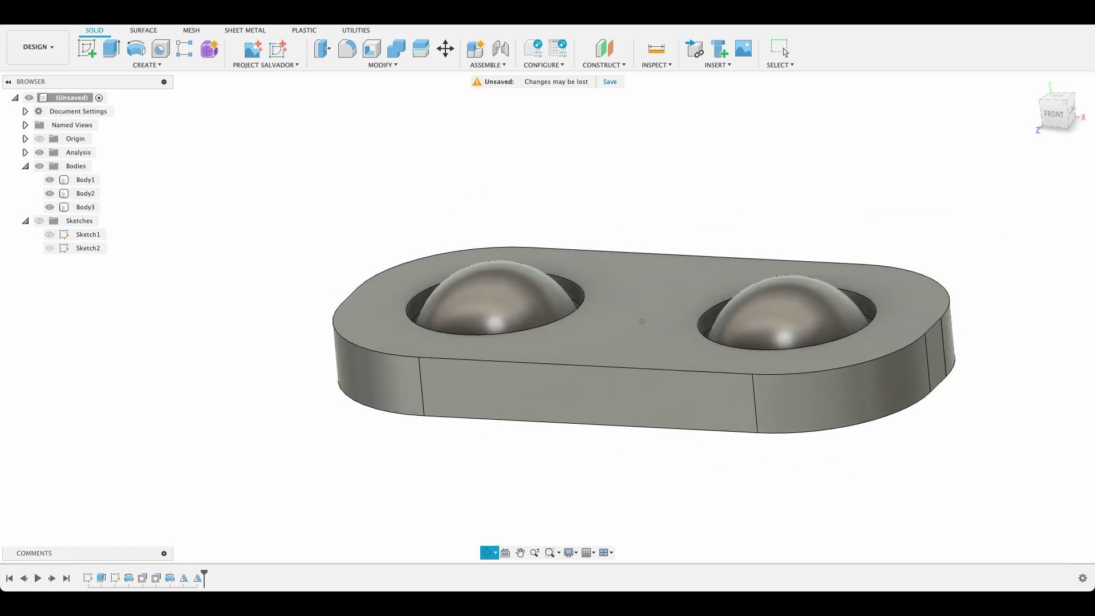
pyautogui.click(657, 65)
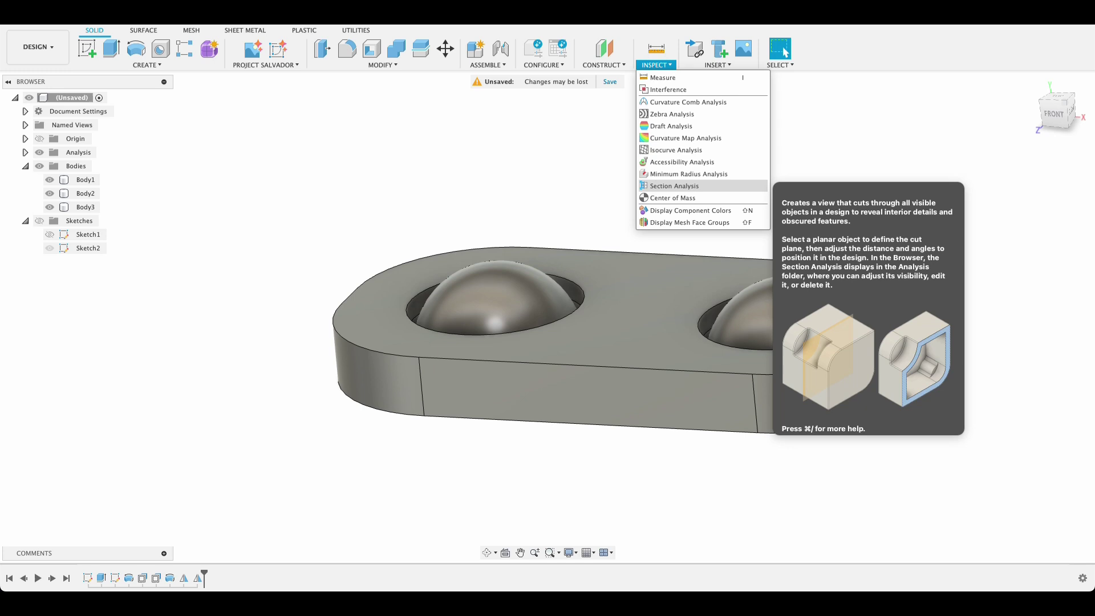
pyautogui.click(656, 180)
pyautogui.click(570, 391)
pyautogui.moveTo(570, 392)
pyautogui.mouseDown()
pyautogui.moveTo(563, 384)
pyautogui.moveTo(664, 294)
pyautogui.moveTo(558, 404)
pyautogui.mouseUp()
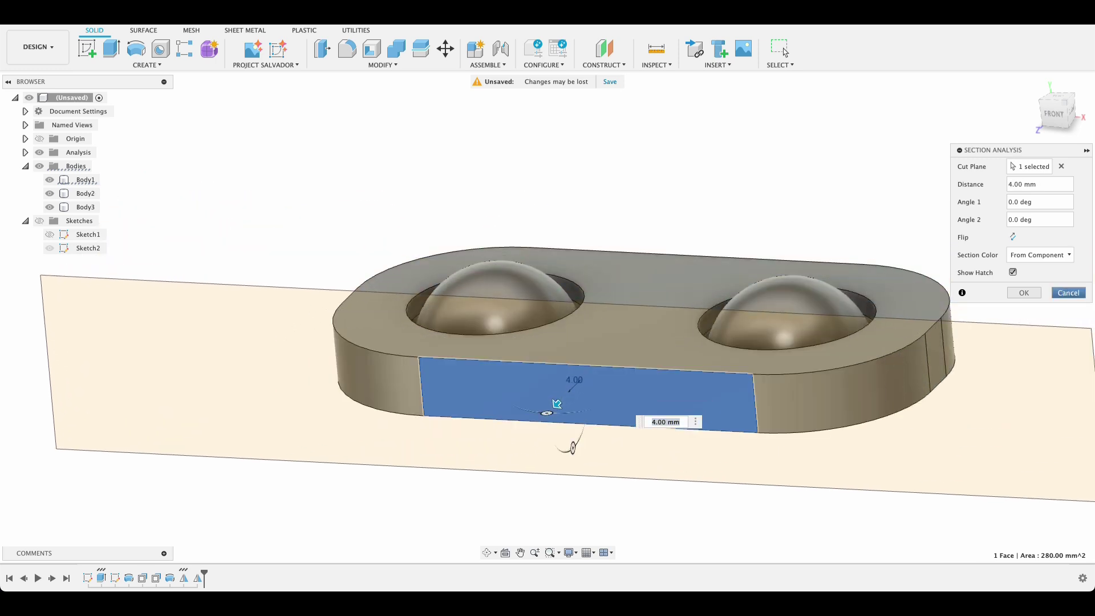
pyautogui.click(1069, 292)
# Hide the dome bodies Body2 and Body3 so that only the joined block is shown
pyautogui.keyDown('shift'); pyautogui.moveTo(641, 321); pyautogui.dragTo(656, 364, button='middle'); pyautogui.keyUp('shift')
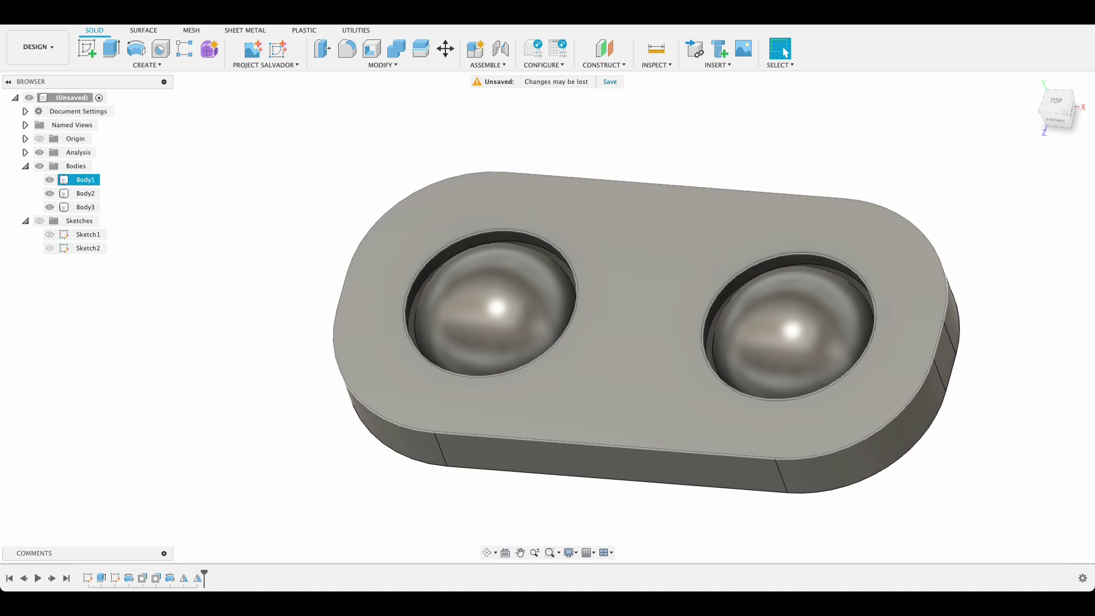
pyautogui.keyDown('shift'); pyautogui.moveTo(793, 320); pyautogui.dragTo(816, 291, button='middle'); pyautogui.keyUp('shift')
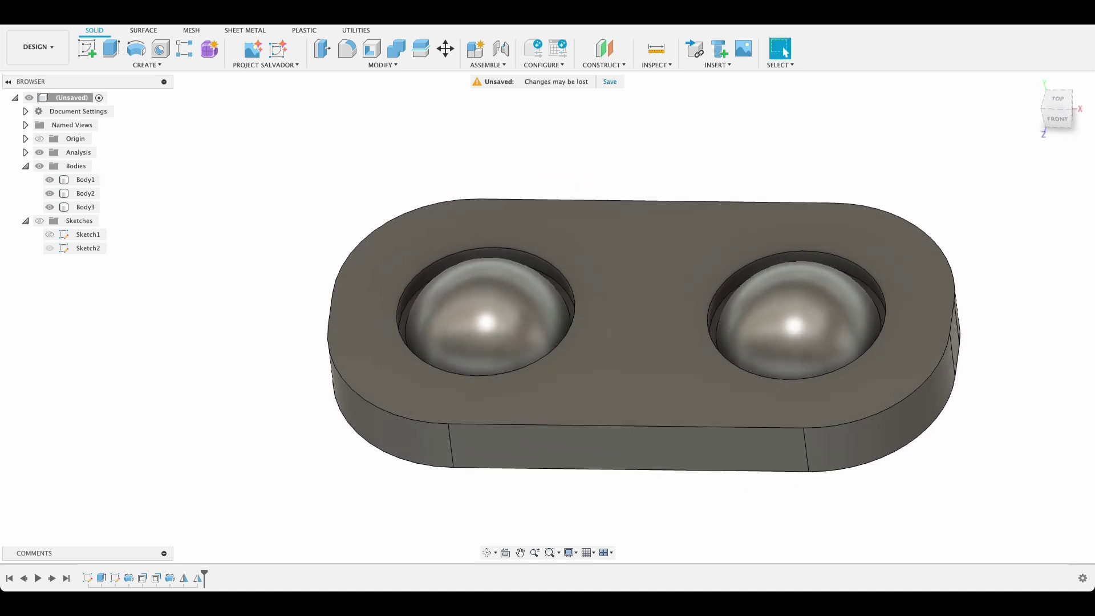
pyautogui.click(49, 207)
pyautogui.click(50, 194)
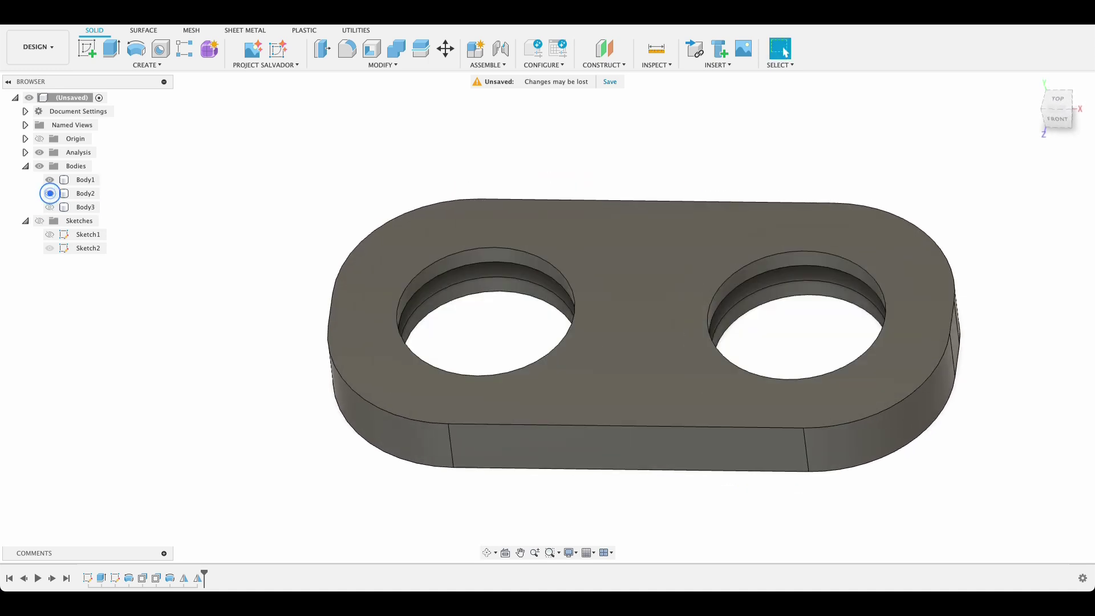
pyautogui.keyDown('shift'); pyautogui.moveTo(570, 320); pyautogui.dragTo(590, 306, button='middle'); pyautogui.keyUp('shift')
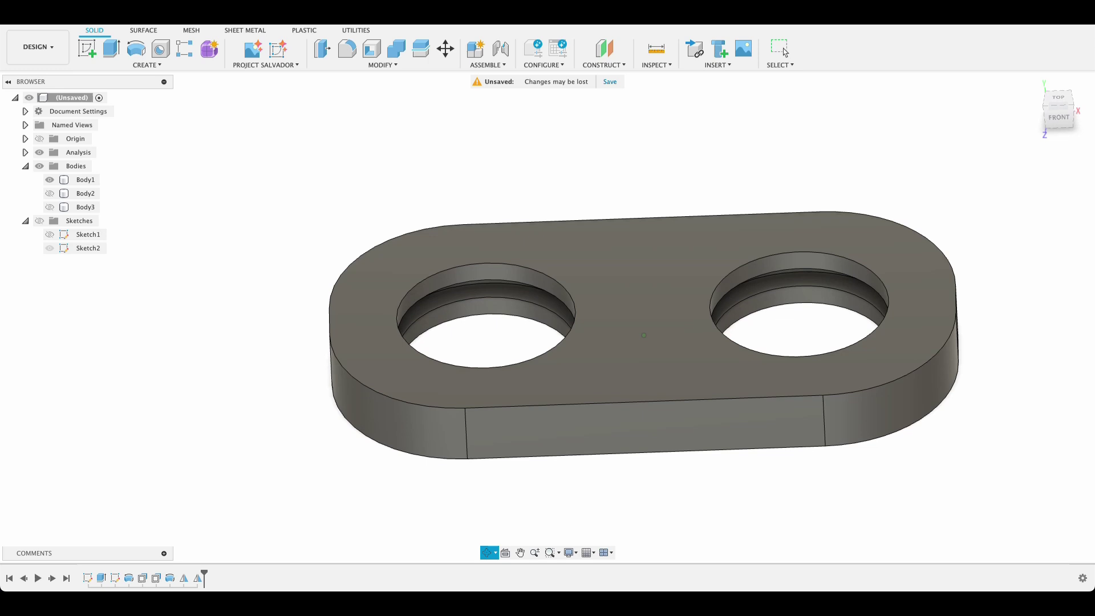
# Fillet the upper and lower outer edge loops of the block to round its whole perimeter
pyautogui.click(346, 48)
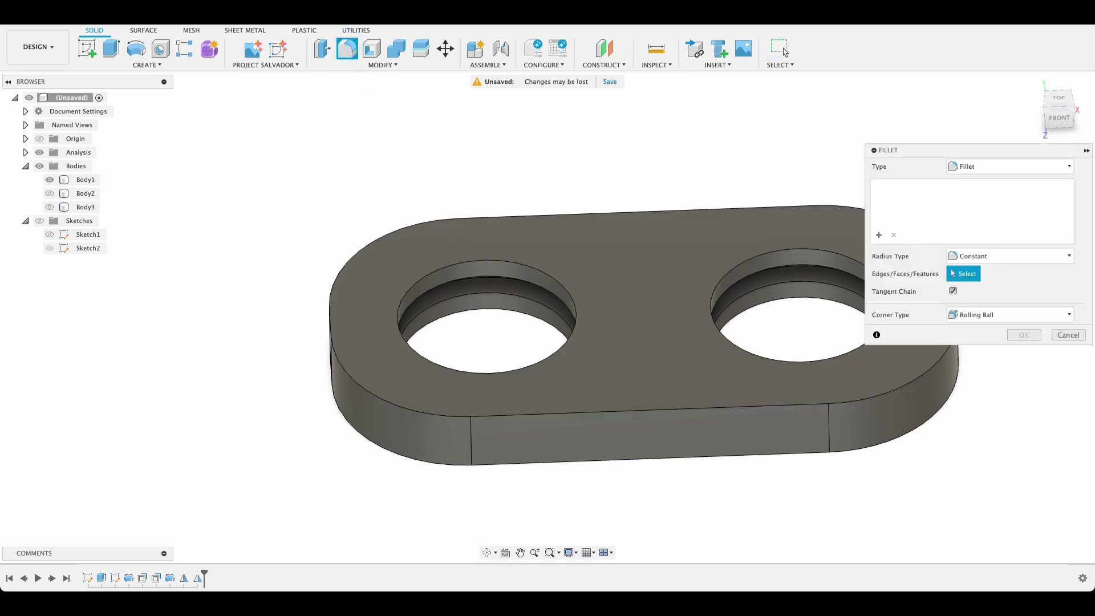
pyautogui.click(617, 213)
pyautogui.moveTo(660, 394)
pyautogui.keyDown('shift'); pyautogui.mouseDown(button='middle')
pyautogui.moveTo(606, 192)
pyautogui.moveTo(628, 213)
pyautogui.moveTo(645, 345)
pyautogui.moveTo(633, 352)
pyautogui.mouseUp(button='middle'); pyautogui.keyUp('shift')
pyautogui.click(606, 192)
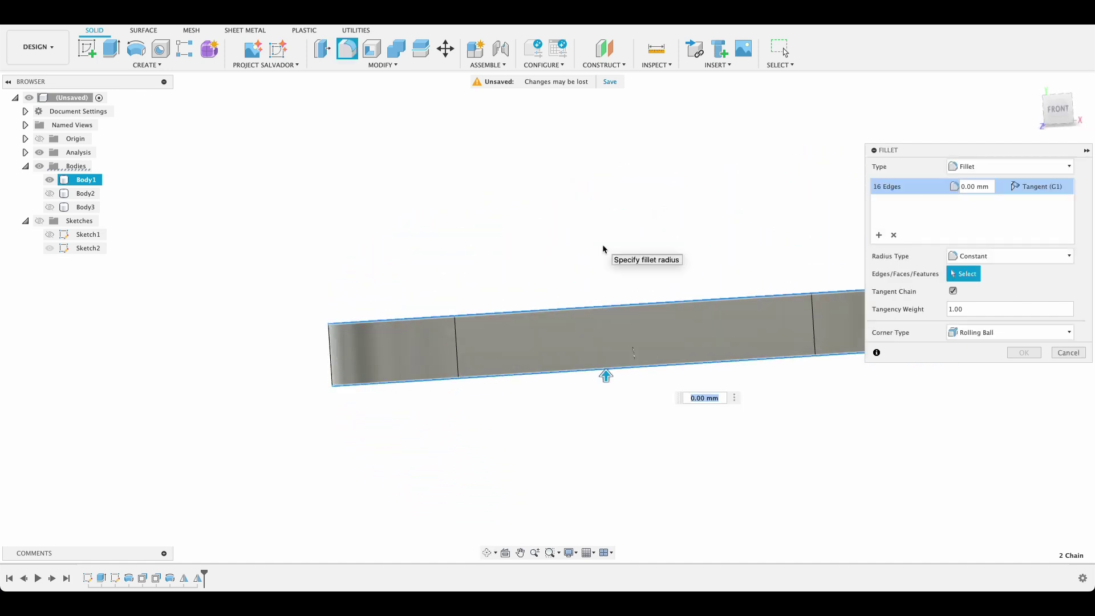
pyautogui.press('Return')
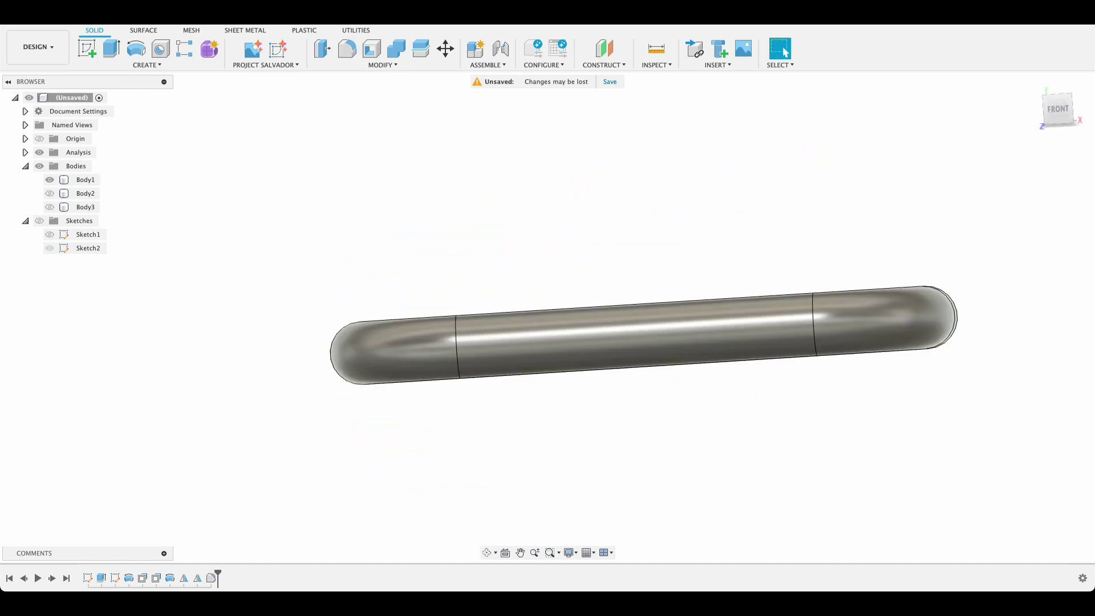
pyautogui.keyDown('shift'); pyautogui.moveTo(644, 335); pyautogui.dragTo(651, 393, button='middle'); pyautogui.keyUp('shift')
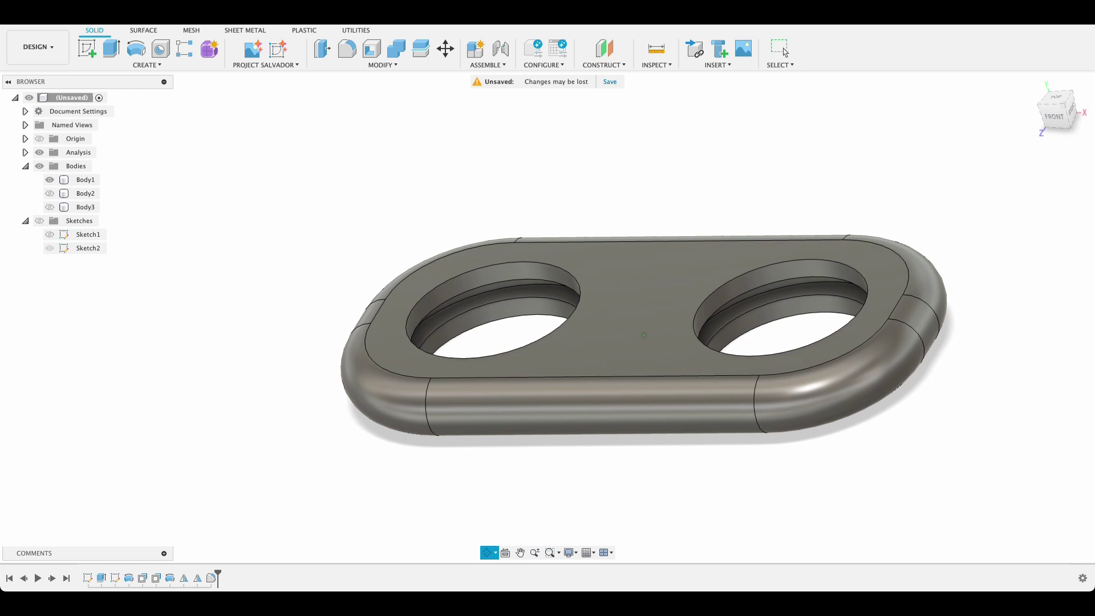
pyautogui.click(782, 50)
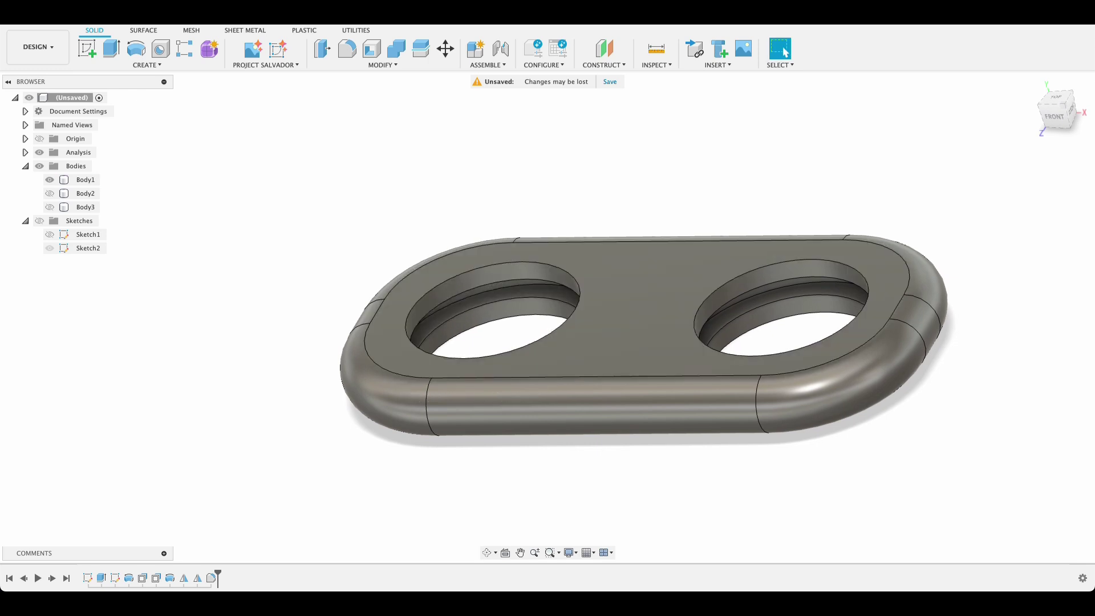
# Fillet the four circular groove edges inside the block's two holes with a 1 mm radius
pyautogui.click(347, 50)
pyautogui.click(453, 312)
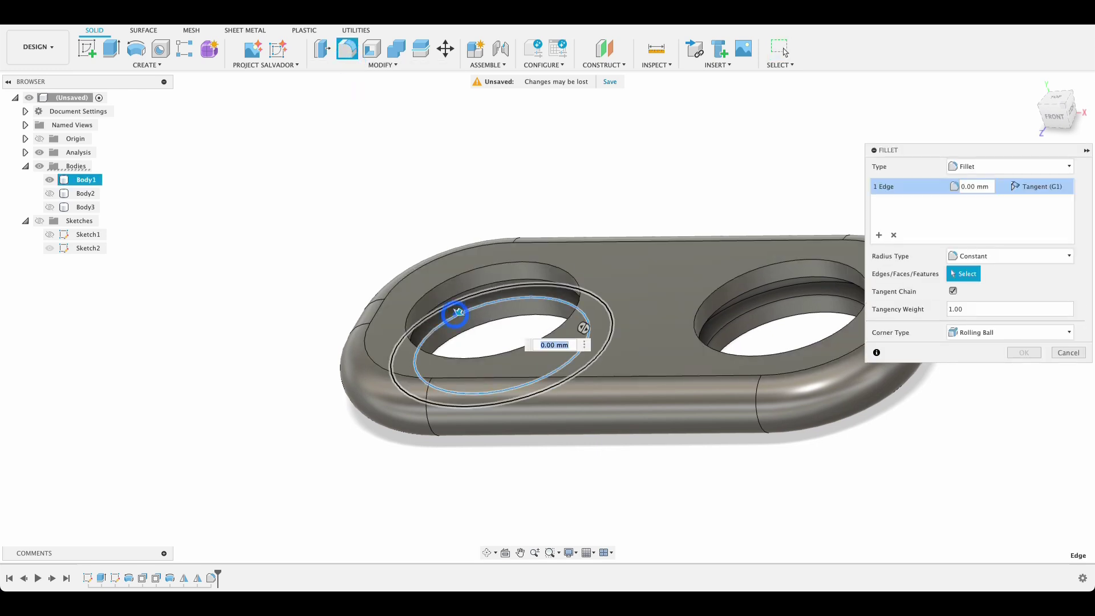
pyautogui.click(765, 288)
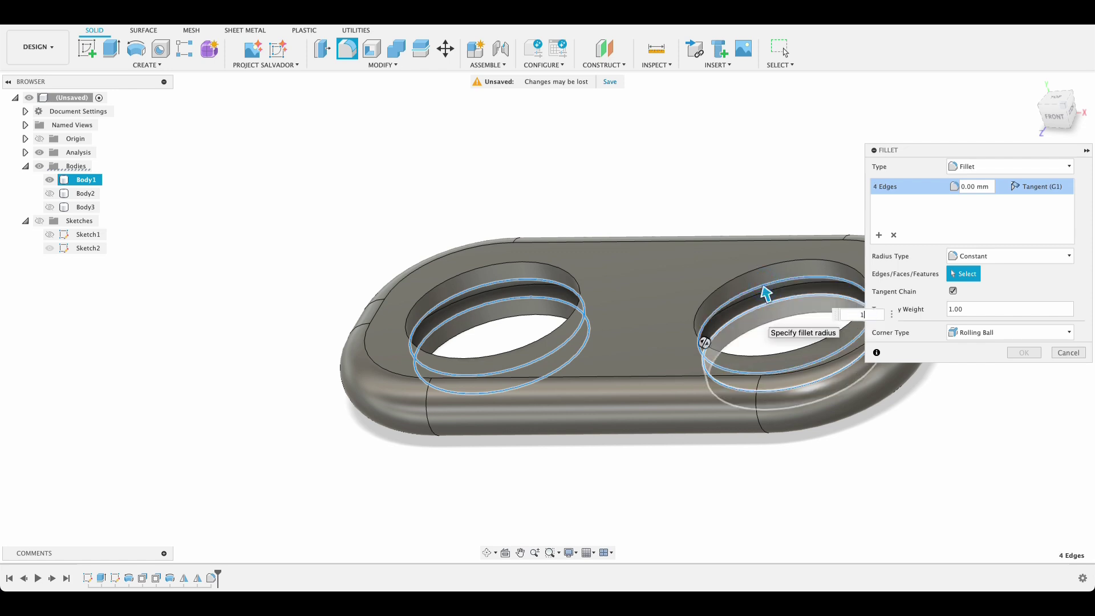
pyautogui.write('1')
pyautogui.press('Return')
pyautogui.moveTo(765, 291)
pyautogui.keyDown('shift'); pyautogui.mouseDown(button='middle')
pyautogui.moveTo(708, 354)
pyautogui.moveTo(654, 362)
pyautogui.moveTo(730, 274)
pyautogui.moveTo(750, 262)
pyautogui.moveTo(751, 277)
pyautogui.mouseUp(button='middle'); pyautogui.keyUp('shift')
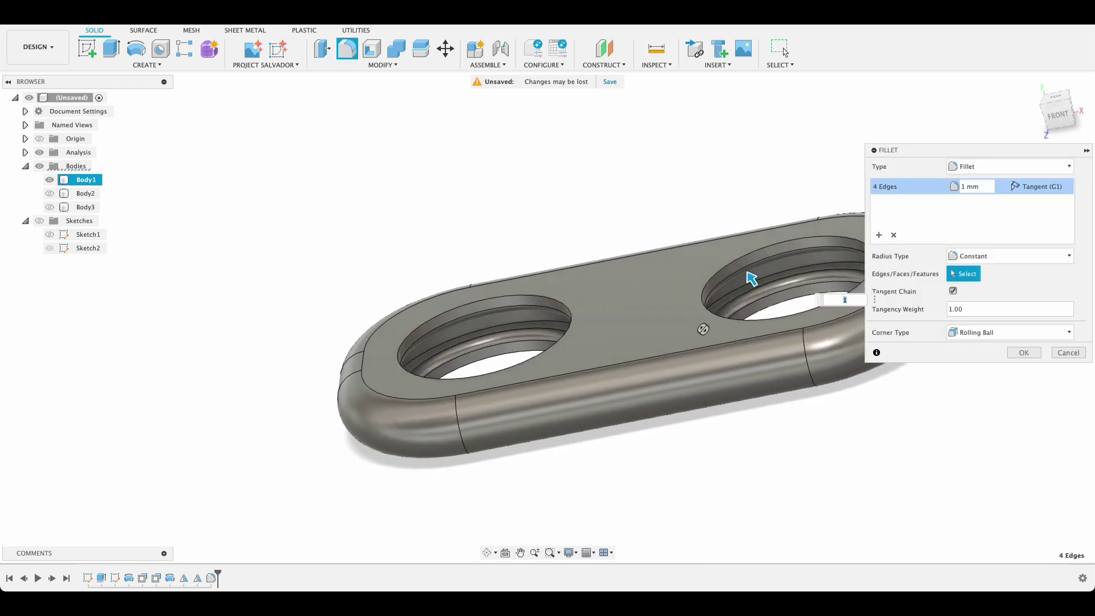
pyautogui.click(1037, 353)
pyautogui.moveTo(1037, 353)
pyautogui.keyDown('shift'); pyautogui.mouseDown(button='middle')
pyautogui.moveTo(1084, 349)
pyautogui.moveTo(1062, 337)
pyautogui.moveTo(1020, 355)
pyautogui.moveTo(1018, 346)
pyautogui.moveTo(1024, 375)
pyautogui.moveTo(1072, 355)
pyautogui.moveTo(1018, 349)
pyautogui.moveTo(983, 357)
pyautogui.moveTo(966, 378)
pyautogui.moveTo(1005, 351)
pyautogui.moveTo(1017, 280)
pyautogui.moveTo(1027, 362)
pyautogui.mouseUp(button='middle'); pyautogui.keyUp('shift')
# Show the dome bodies Body2 and Body3 together with the rounded block
pyautogui.click(50, 207)
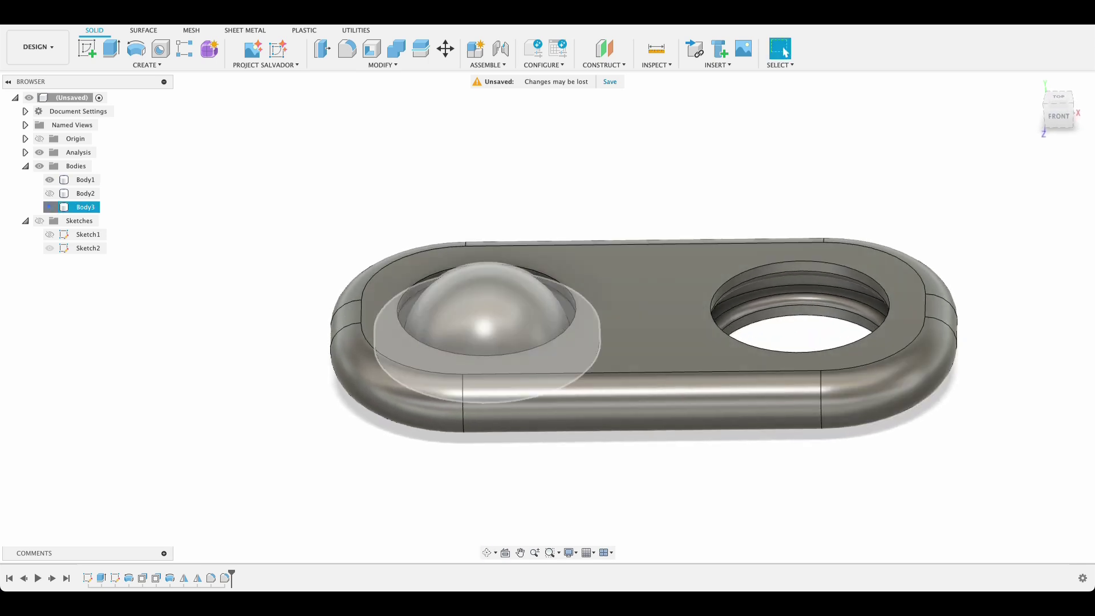
pyautogui.click(49, 194)
pyautogui.keyDown('shift'); pyautogui.moveTo(644, 377); pyautogui.dragTo(645, 405, button='middle'); pyautogui.keyUp('shift')
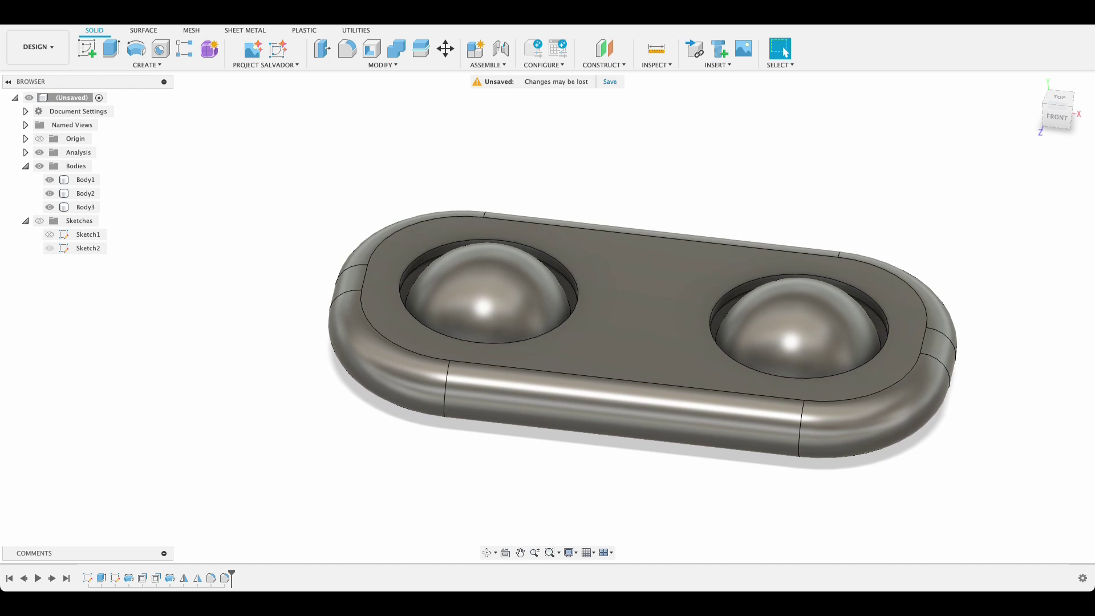
pyautogui.moveTo(873, 410); pyautogui.dragTo(813, 398, button='middle')
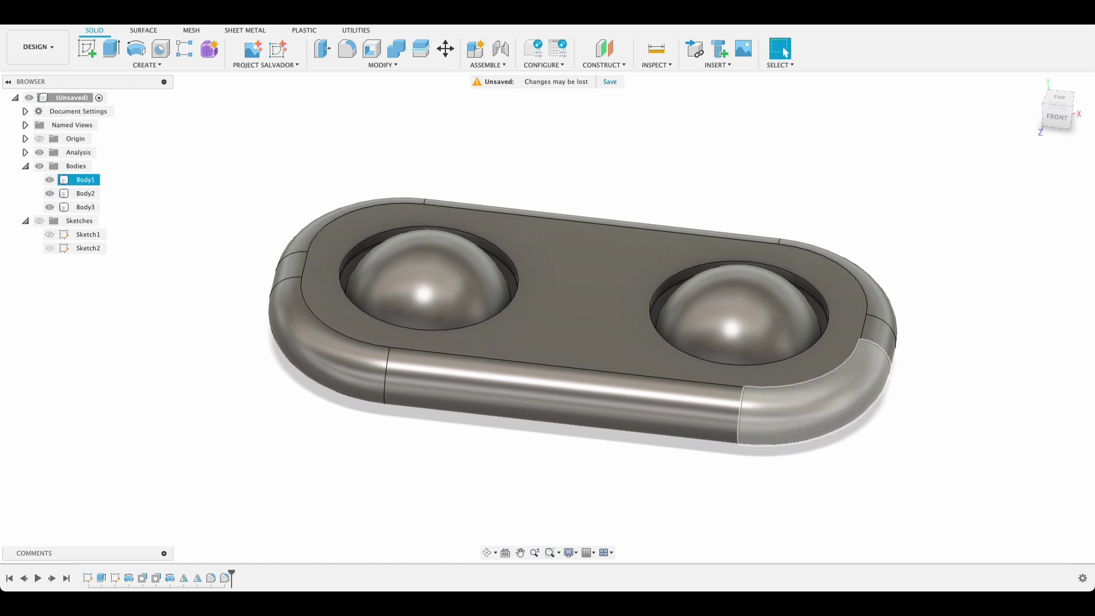
pyautogui.press('Escape')
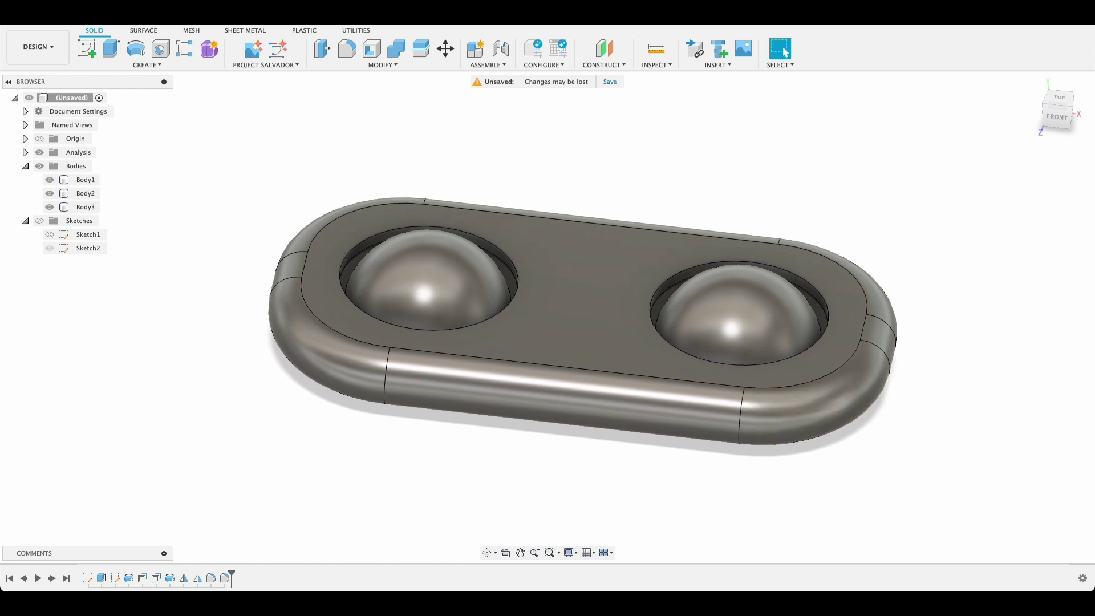
# Export the whole model as a 3MF file named popper
pyautogui.click(63, 17)
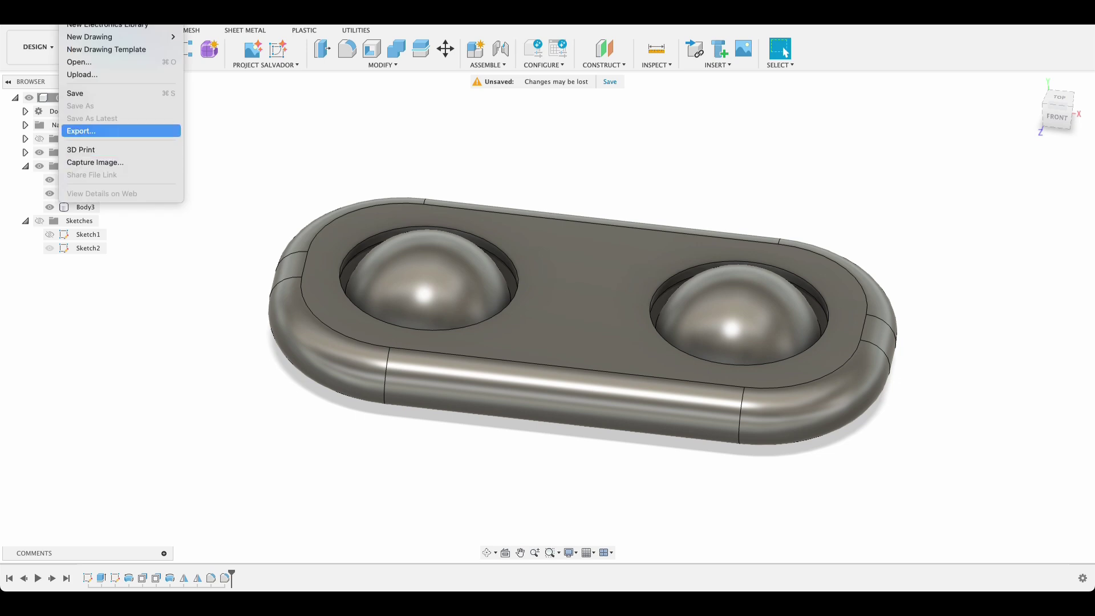
pyautogui.click(92, 130)
pyautogui.click(436, 209)
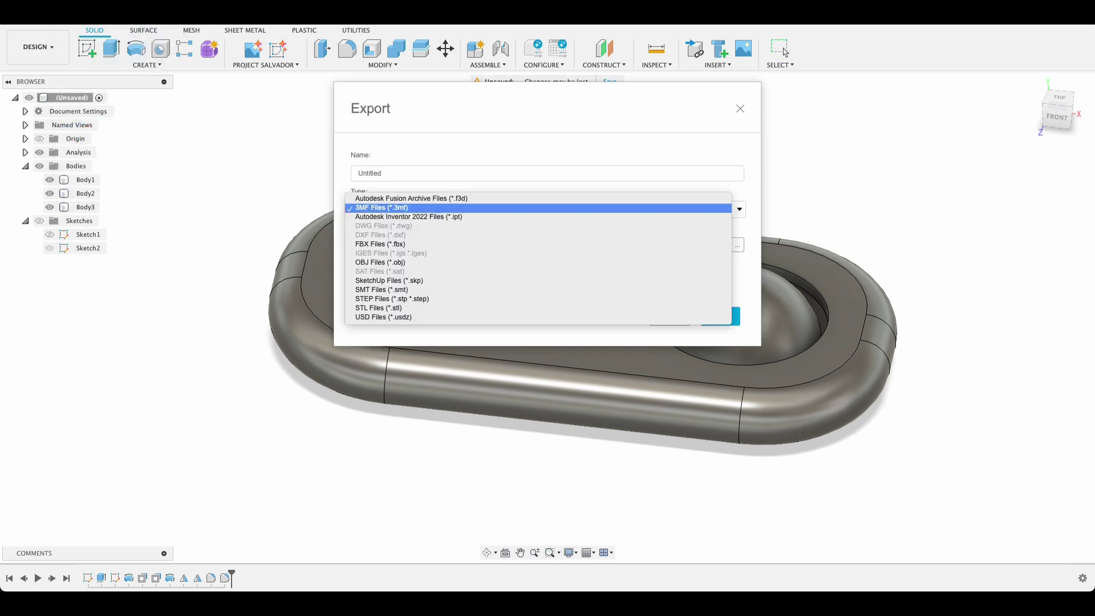
pyautogui.click(368, 210)
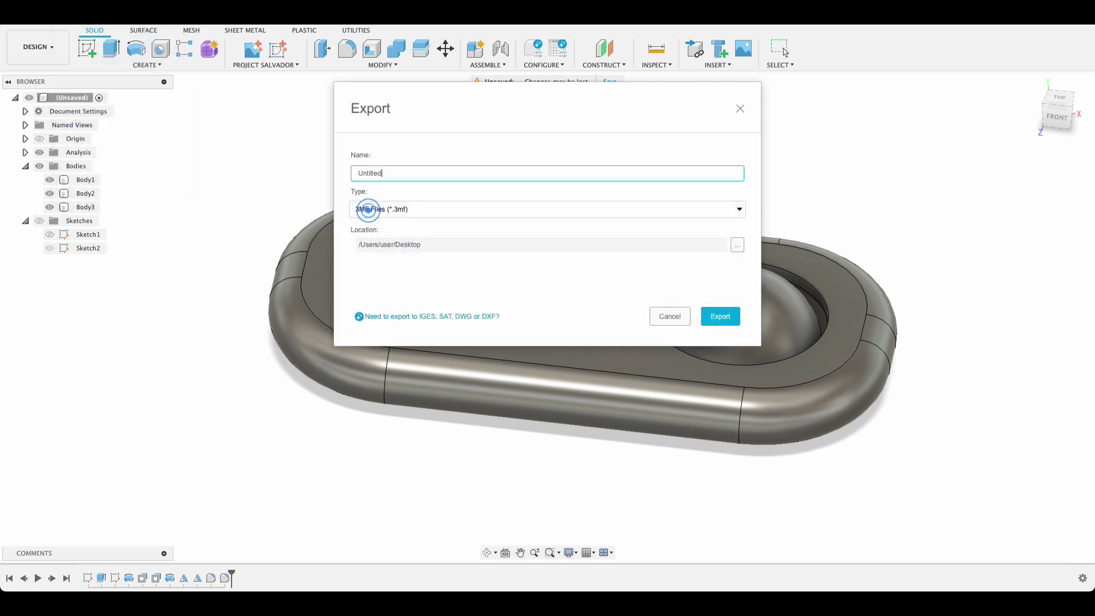
pyautogui.doubleClick(412, 171)
pyautogui.write('popper')
pyautogui.click(720, 317)
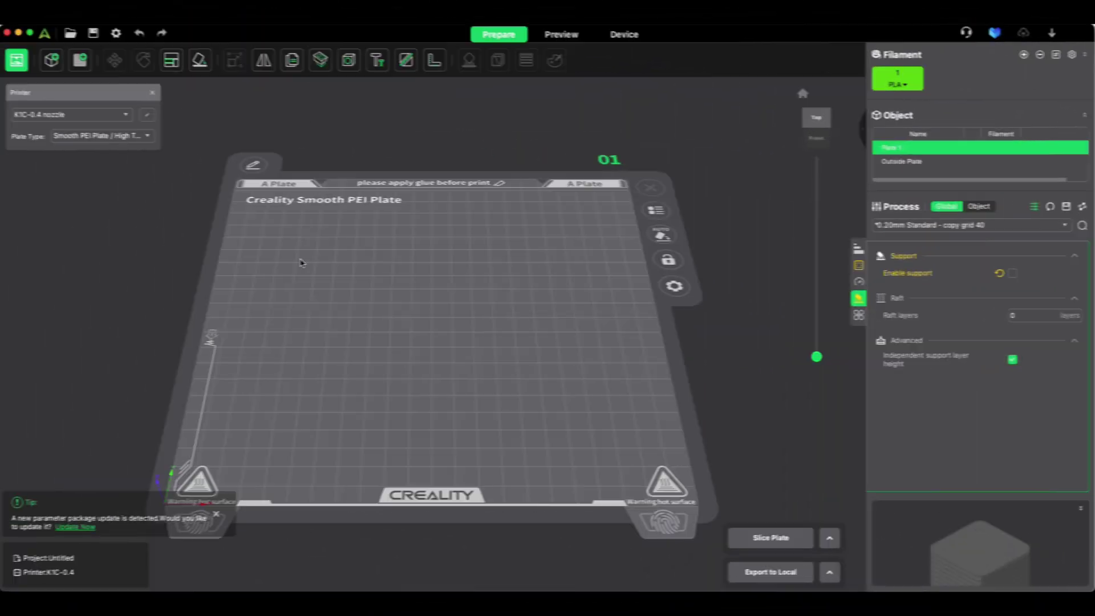
# In Creality Print, separate the imported popper bodies and place only the two-hole block near the middle of the build plate
pyautogui.moveTo(546, 353); pyautogui.dragTo(546, 352)
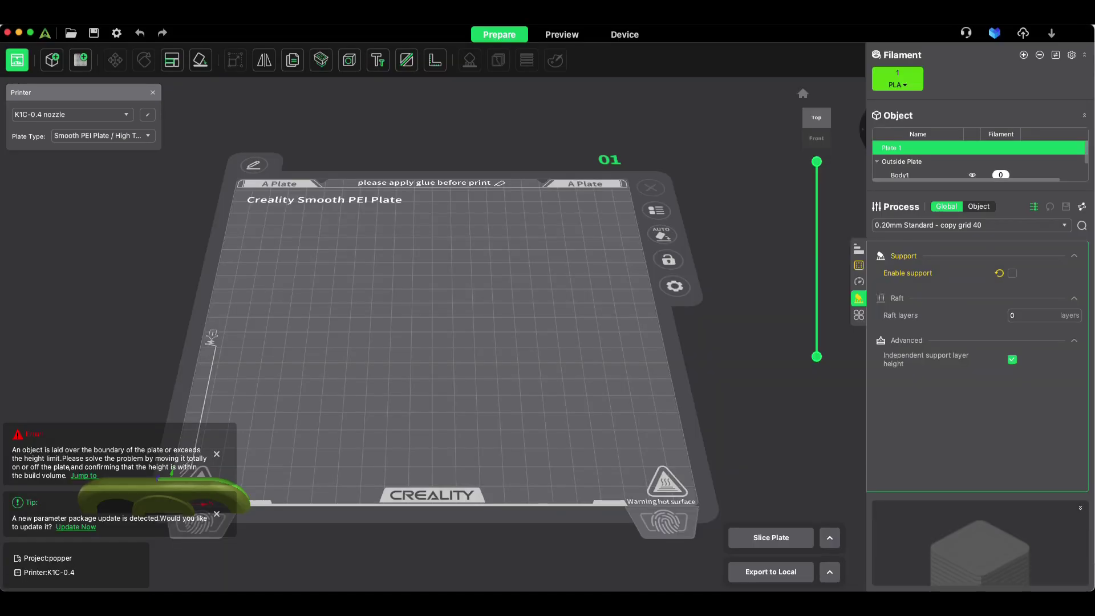
pyautogui.moveTo(365, 353); pyautogui.dragTo(516, 249, button='right')
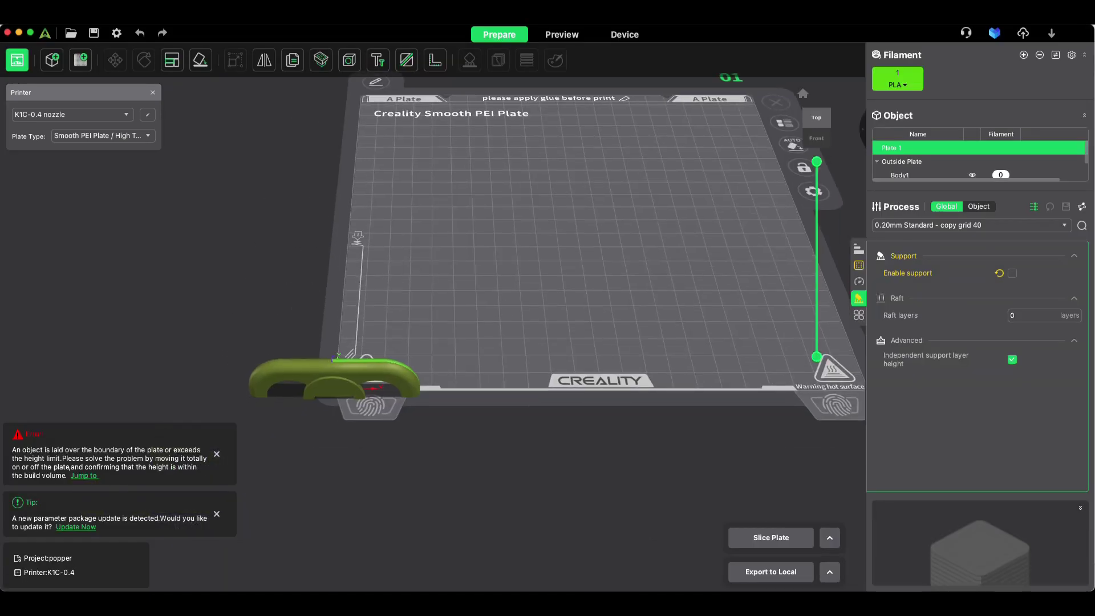
pyautogui.moveTo(323, 379); pyautogui.dragTo(428, 273)
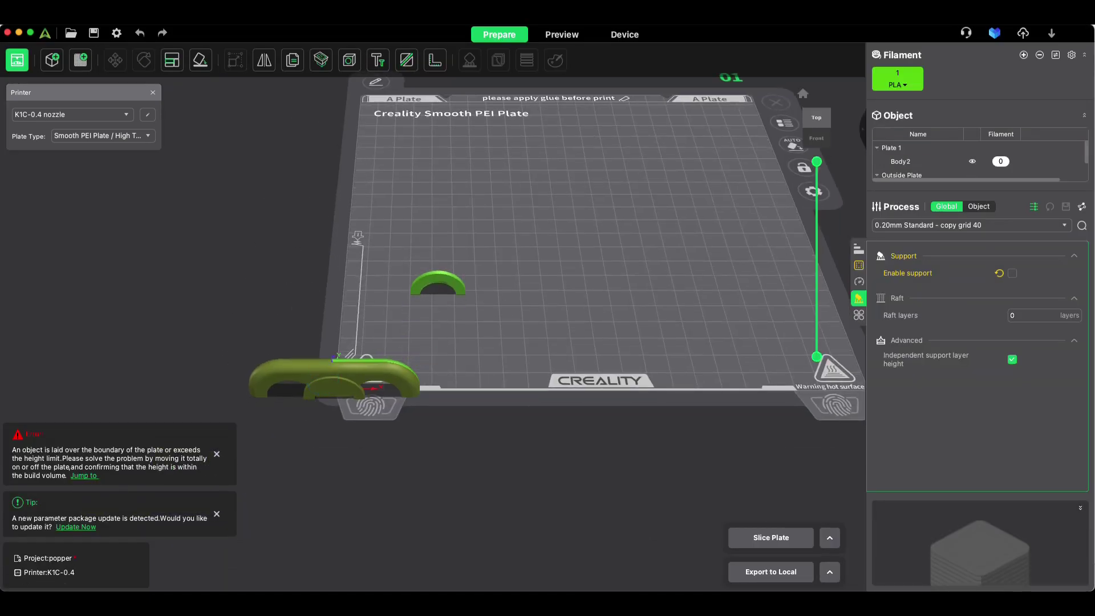
pyautogui.moveTo(337, 377); pyautogui.dragTo(649, 266)
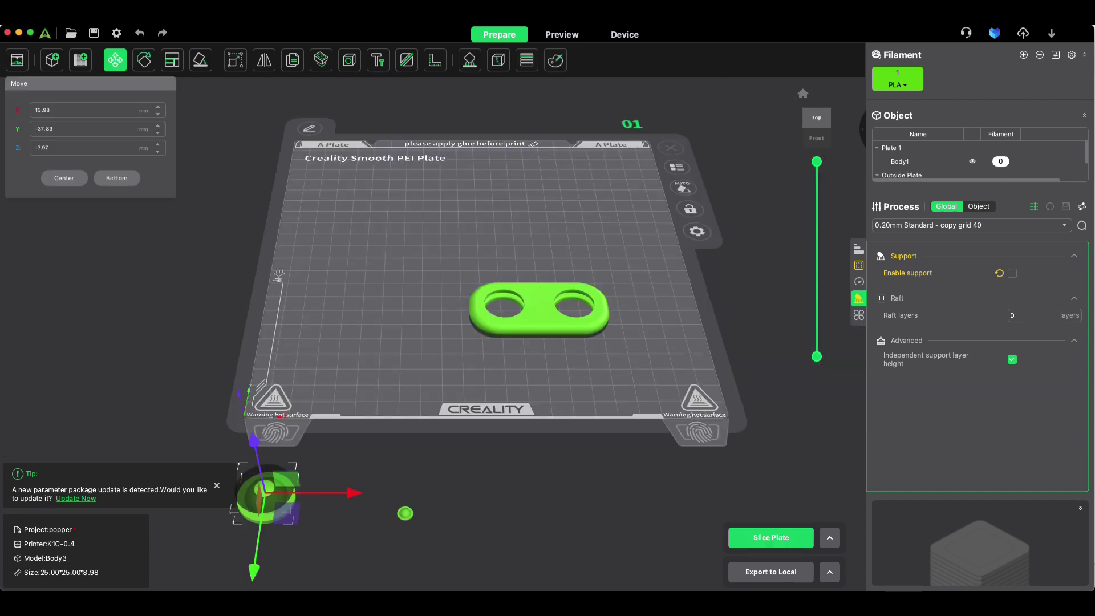
pyautogui.click(536, 311)
pyautogui.moveTo(541, 308); pyautogui.dragTo(482, 257)
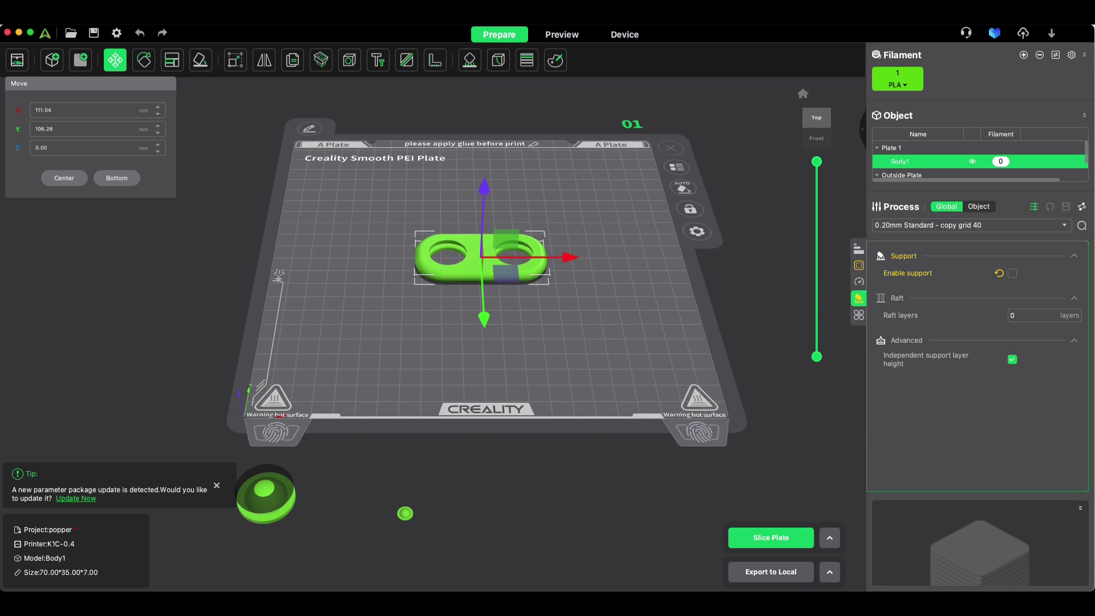
# Check the PLA filament settings, enable supports for the block, and review the quality and speed settings
pyautogui.click(898, 79)
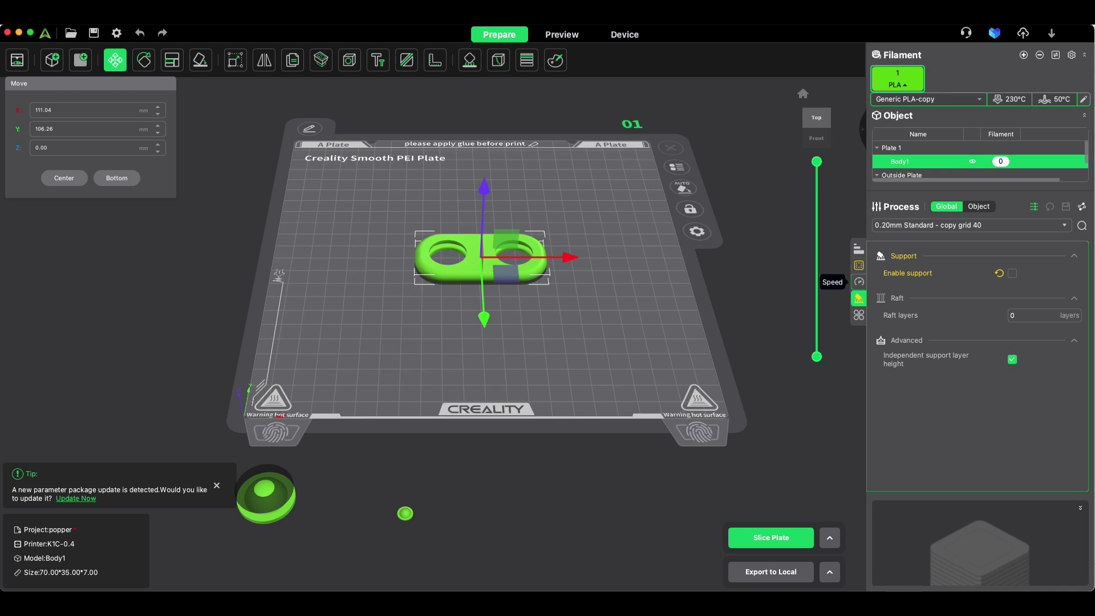
pyautogui.click(1012, 273)
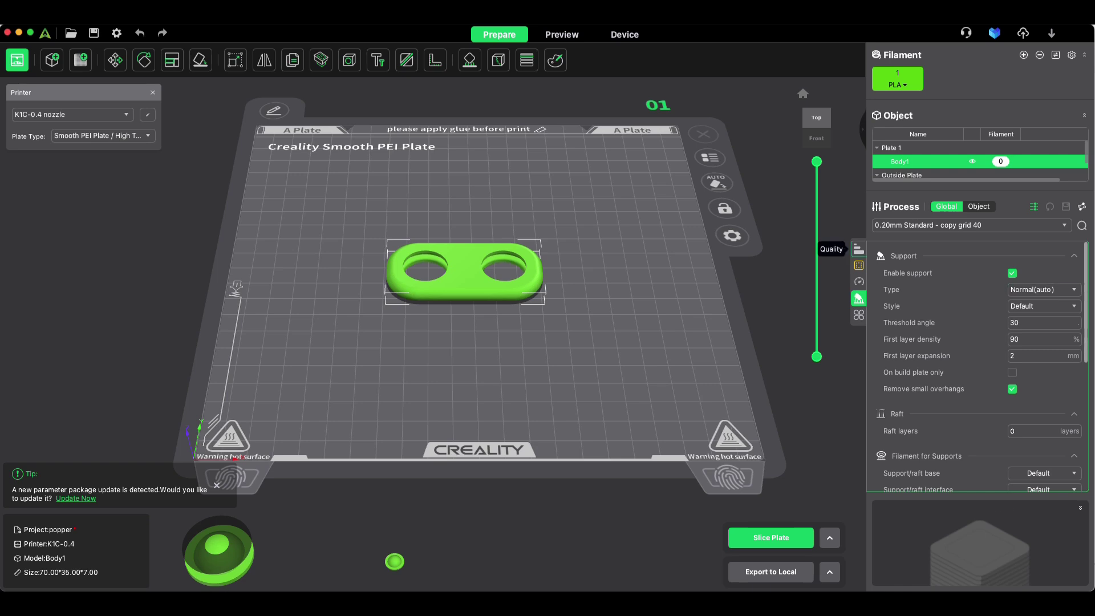
pyautogui.click(859, 249)
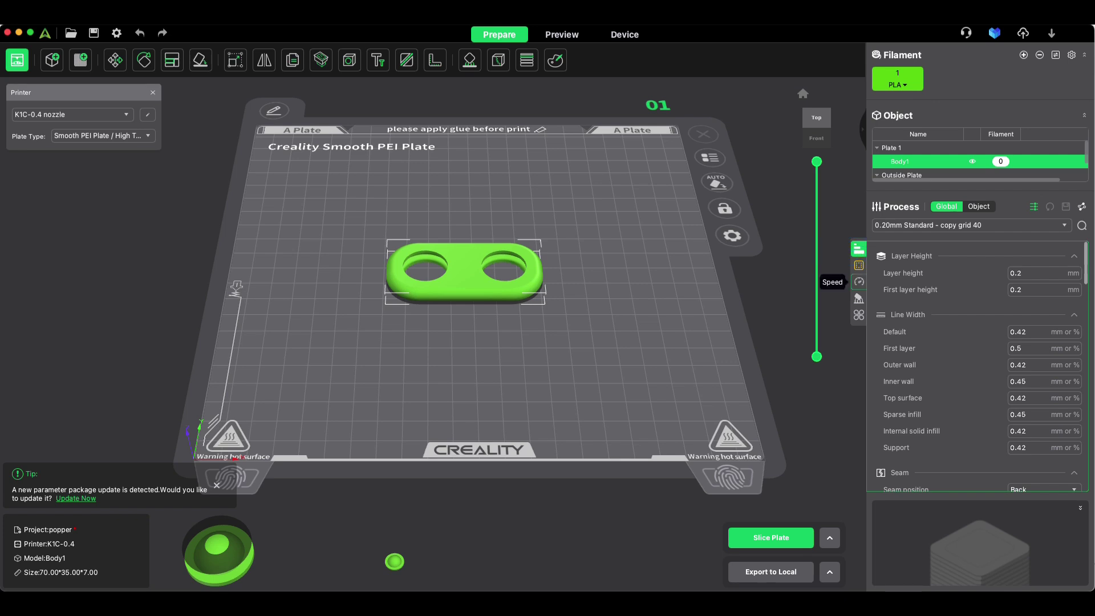
pyautogui.click(860, 282)
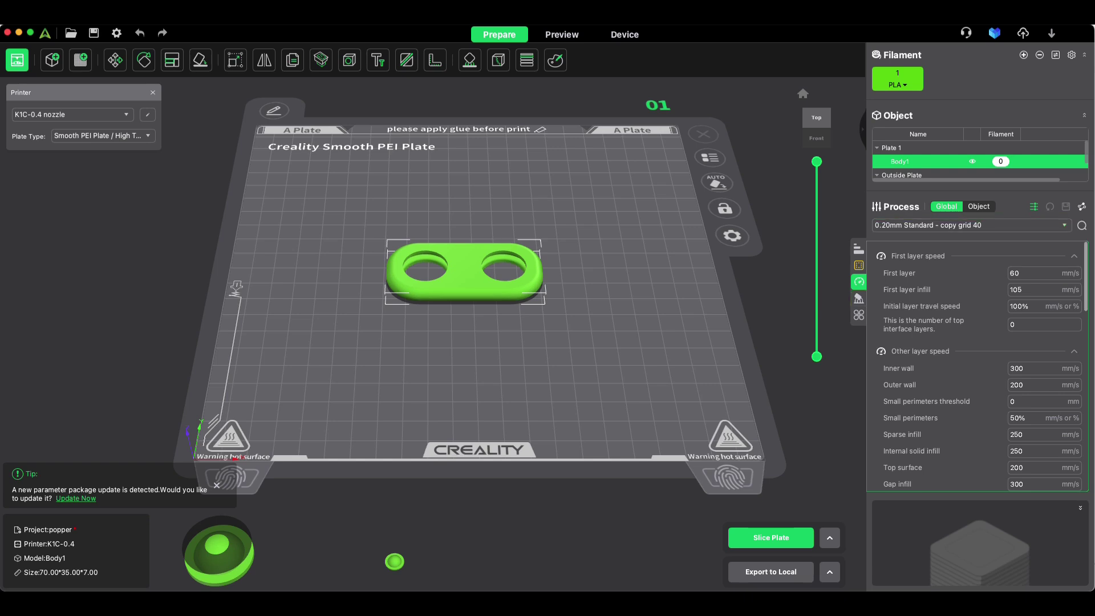
pyautogui.click(859, 249)
# Set the sparse infill density to 40% and slice the plate with the block
pyautogui.click(859, 266)
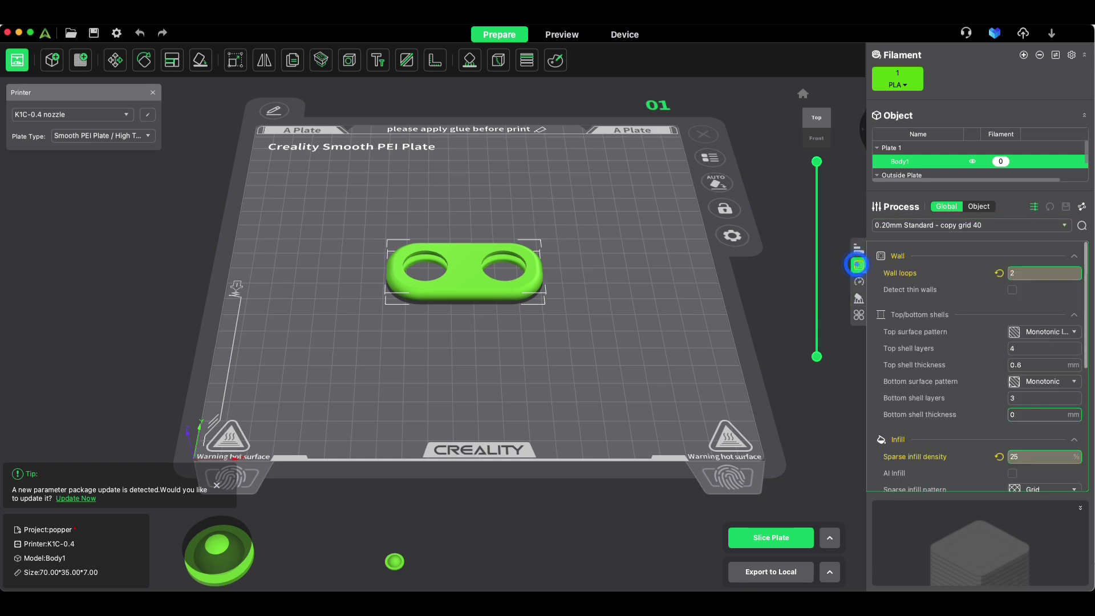
pyautogui.scroll(-4, 1041, 359)
pyautogui.doubleClick(1027, 319)
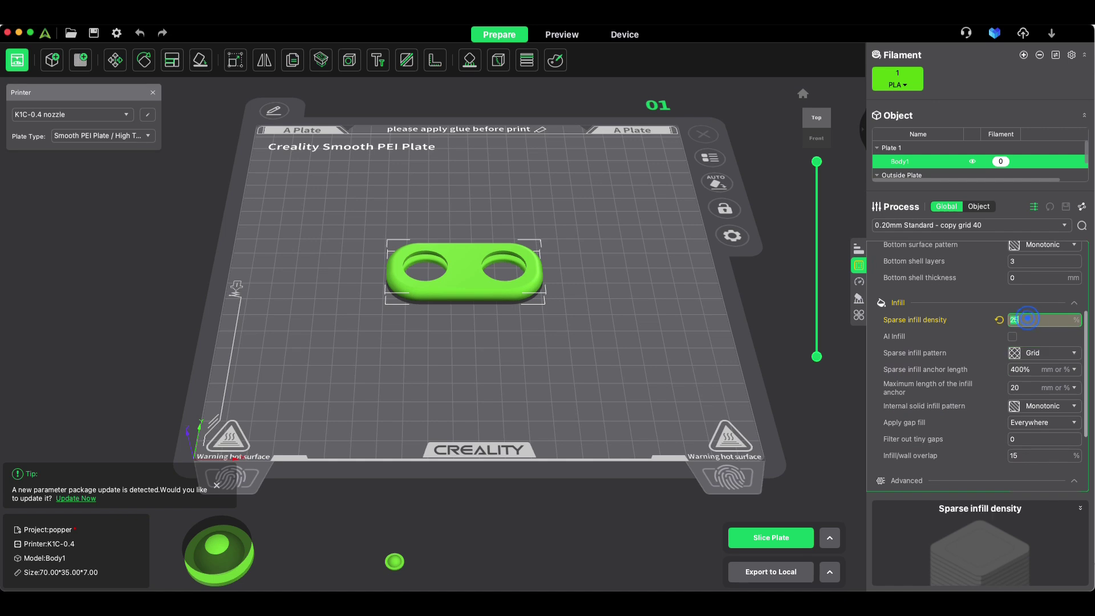
pyautogui.write('40')
pyautogui.press('Return')
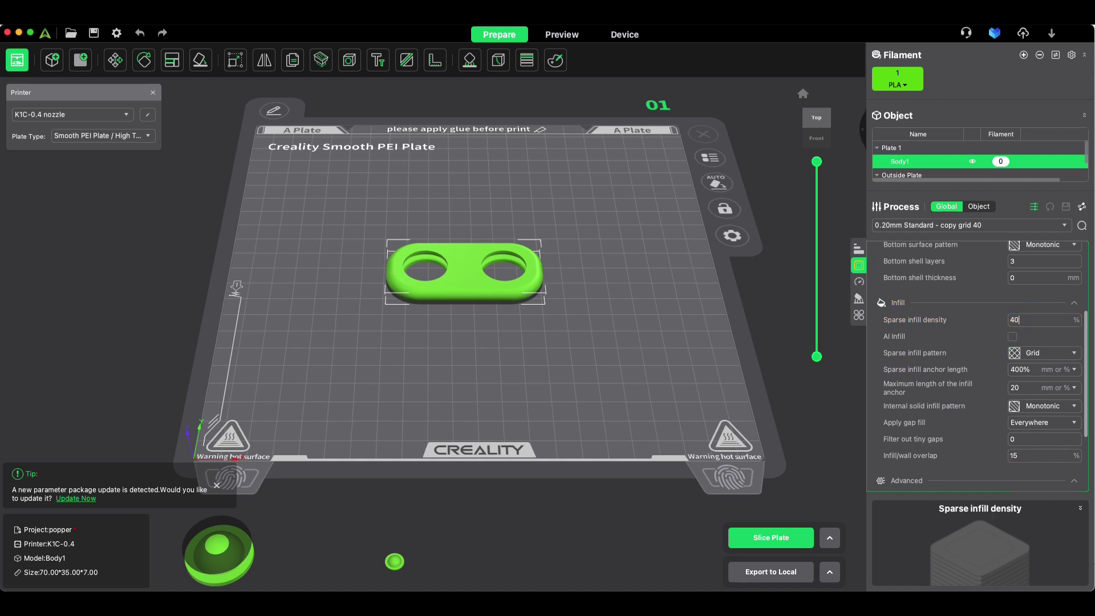
pyautogui.click(768, 544)
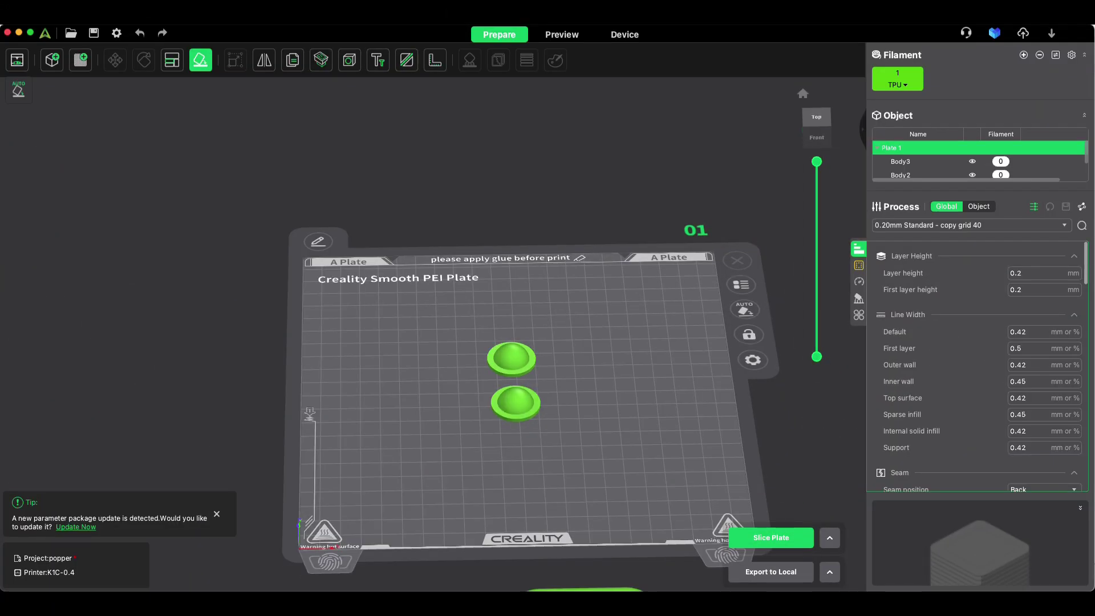
# Check the Generic TPU filament settings and slice the plate holding the two dome buttons
pyautogui.click(897, 77)
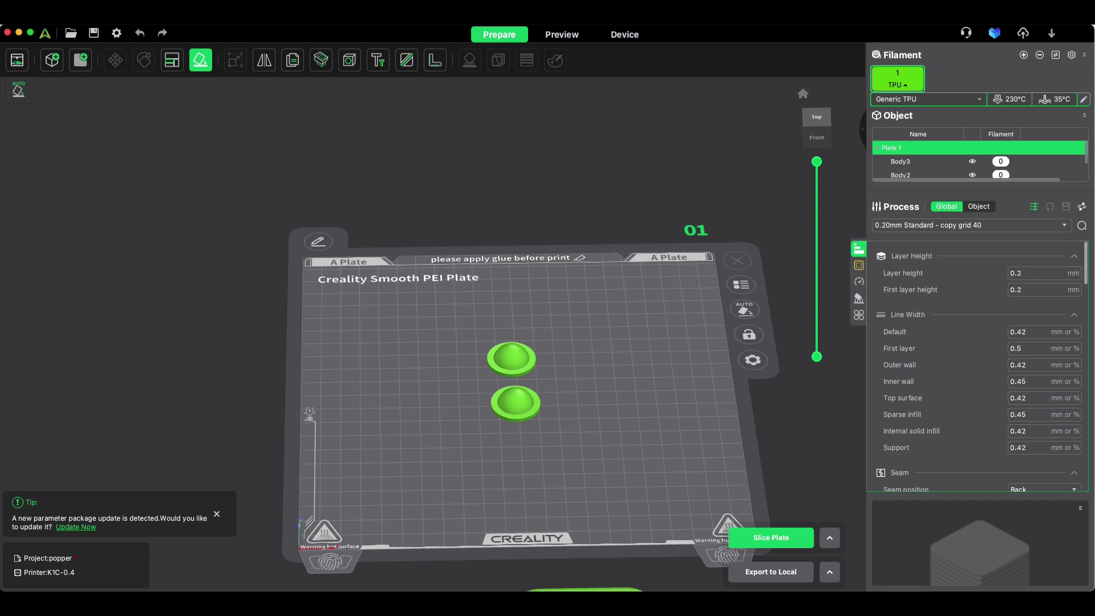
pyautogui.click(771, 537)
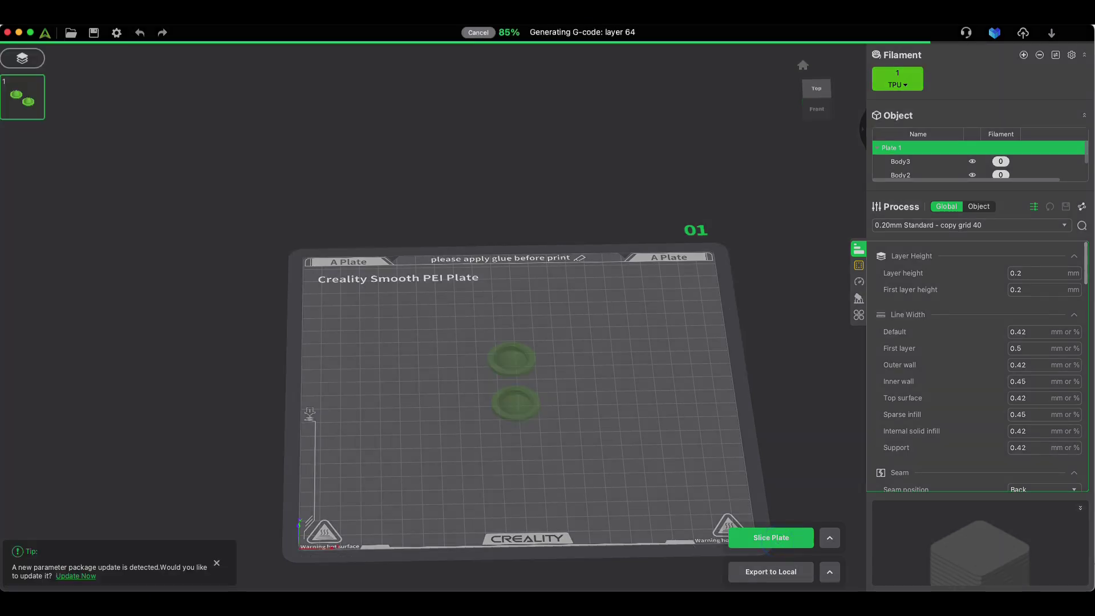